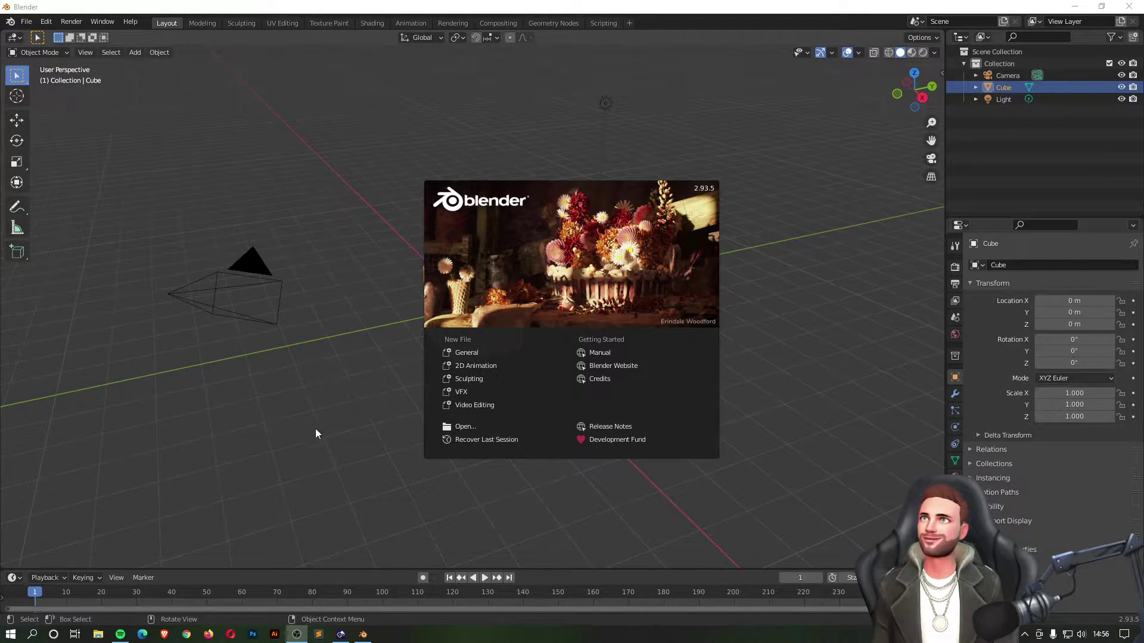
Step: Create a new General scene containing the default cube, camera and light
{"action": "left_click", "coordinate": [474, 352]}
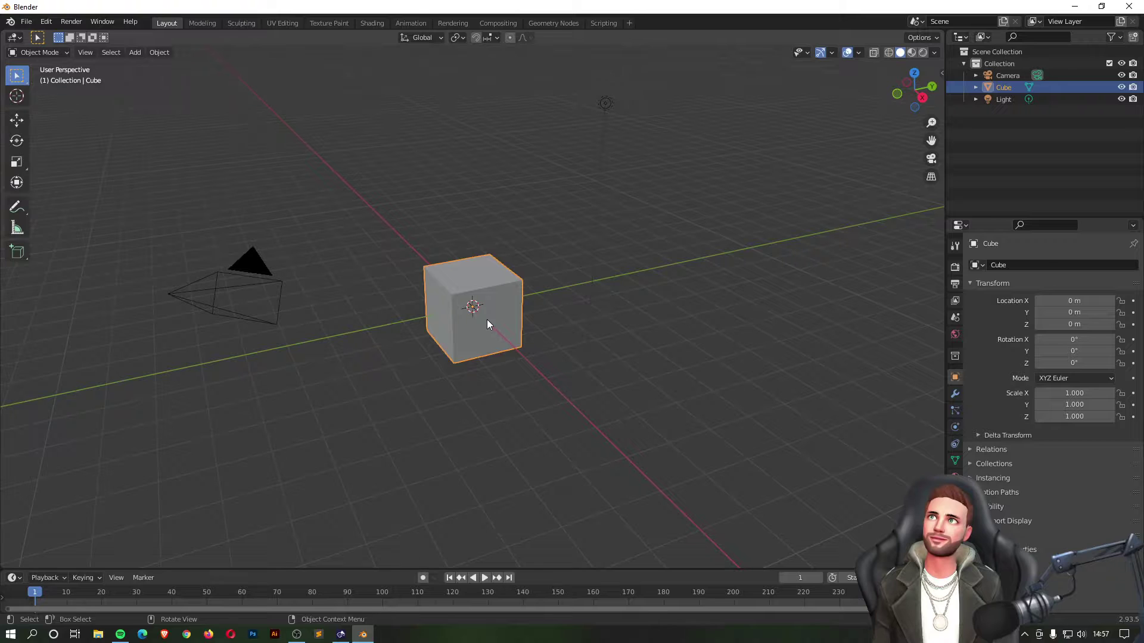
Step: Examine the default cube at different zoom levels, from close up to far away
{"action": "scroll", "coordinate": [487, 319], "scroll_direction": "up", "scroll_amount": 4}
{"action": "scroll", "coordinate": [488, 320], "scroll_direction": "down", "scroll_amount": 4}
{"action": "scroll", "coordinate": [487, 320], "scroll_direction": "down", "scroll_amount": 6}
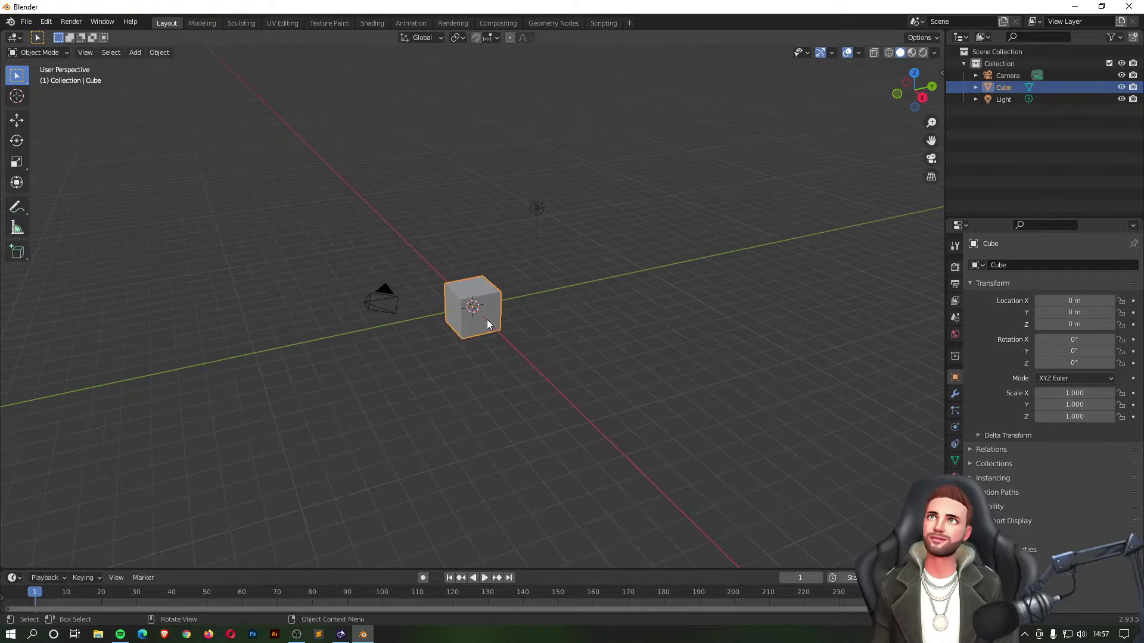
{"action": "scroll", "coordinate": [487, 320], "scroll_direction": "up", "scroll_amount": 5}
{"action": "scroll", "coordinate": [488, 320], "scroll_direction": "up", "scroll_amount": 3}
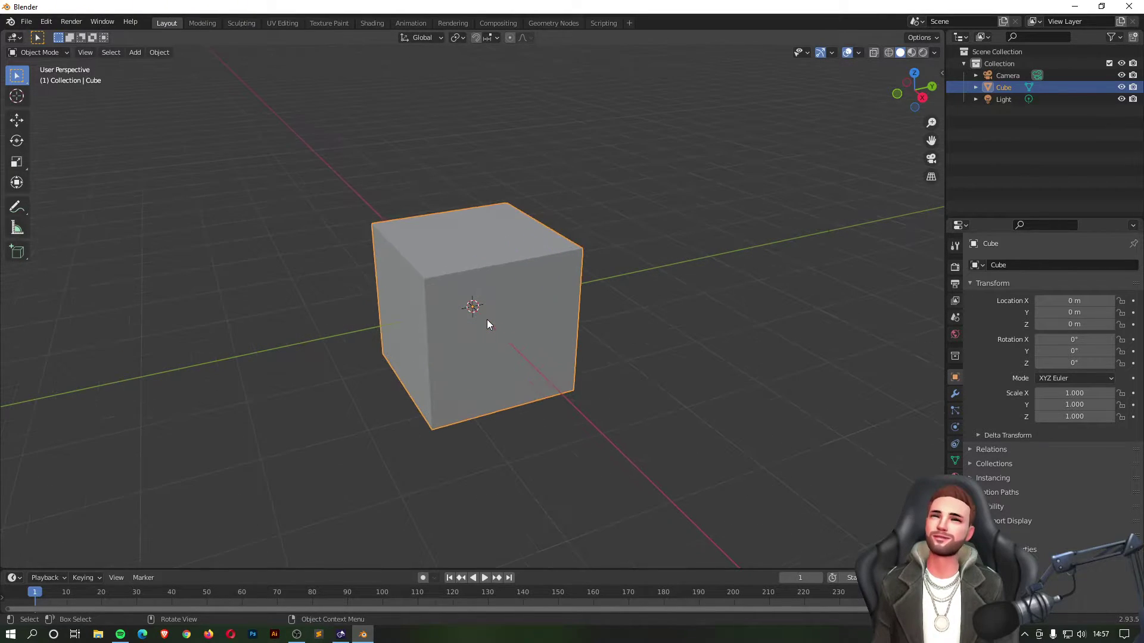
{"action": "scroll", "coordinate": [487, 319], "scroll_direction": "down", "scroll_amount": 8}
{"action": "scroll", "coordinate": [487, 319], "scroll_direction": "up", "scroll_amount": 8}
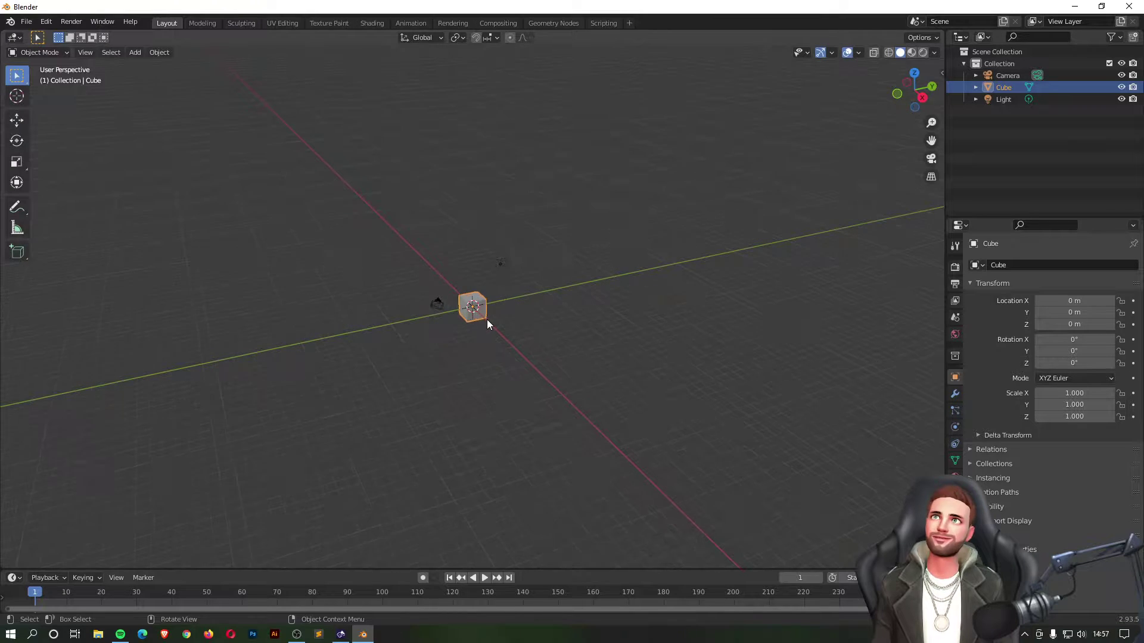
{"action": "scroll", "coordinate": [488, 319], "scroll_direction": "down", "scroll_amount": 7}
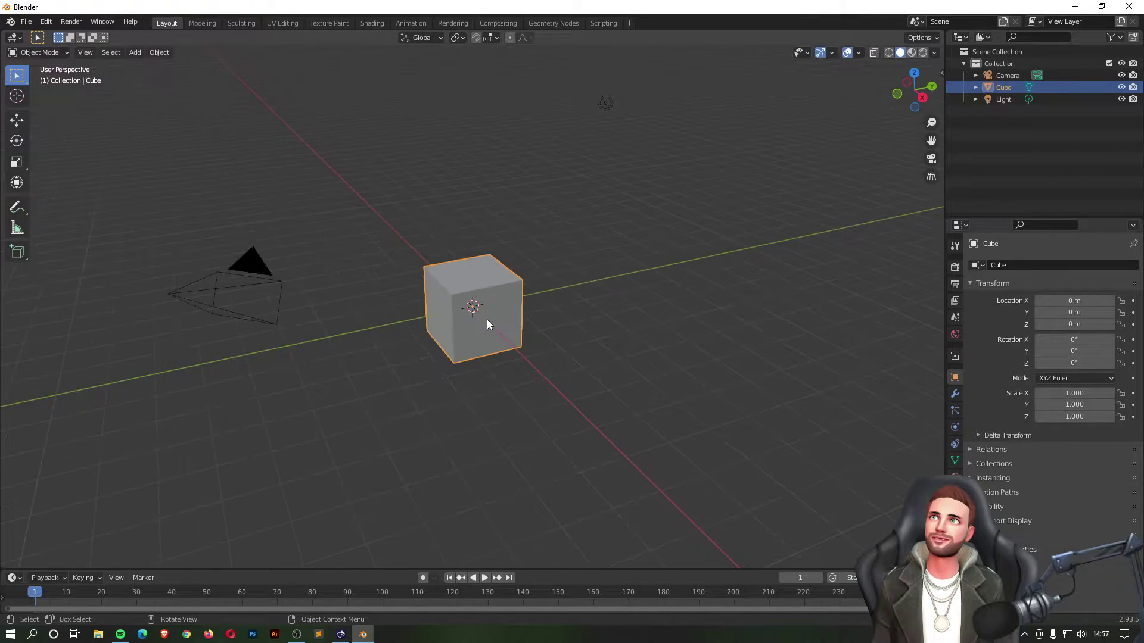
{"action": "scroll", "coordinate": [487, 320], "scroll_direction": "up", "scroll_amount": 4}
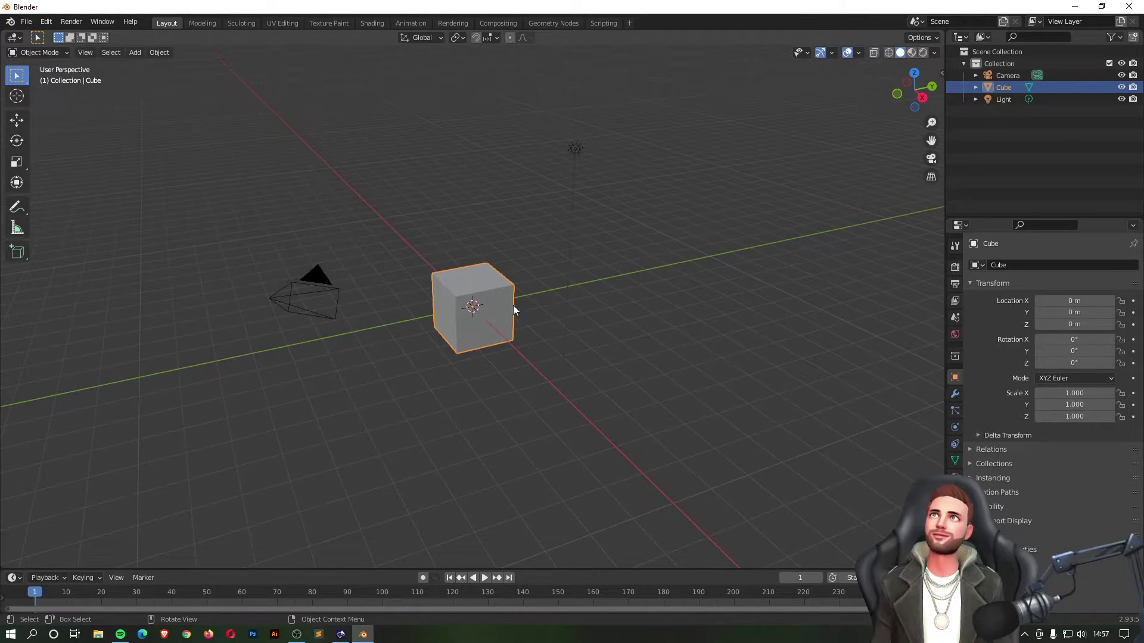
Step: View the cube from a slightly higher angle and inspect it from near and far
{"action": "mouse_move", "coordinate": [526, 227]}
{"action": "middle_mouse_down"}
{"action": "mouse_move", "coordinate": [423, 227]}
{"action": "mouse_move", "coordinate": [394, 279]}
{"action": "mouse_move", "coordinate": [455, 352]}
{"action": "mouse_move", "coordinate": [551, 357]}
{"action": "mouse_move", "coordinate": [631, 327]}
{"action": "mouse_move", "coordinate": [675, 283]}
{"action": "mouse_move", "coordinate": [682, 226]}
{"action": "mouse_move", "coordinate": [662, 199]}
{"action": "mouse_move", "coordinate": [598, 180]}
{"action": "mouse_move", "coordinate": [447, 191]}
{"action": "mouse_move", "coordinate": [436, 222]}
{"action": "mouse_move", "coordinate": [480, 286]}
{"action": "mouse_move", "coordinate": [562, 289]}
{"action": "mouse_move", "coordinate": [582, 253]}
{"action": "mouse_move", "coordinate": [536, 243]}
{"action": "middle_mouse_up"}
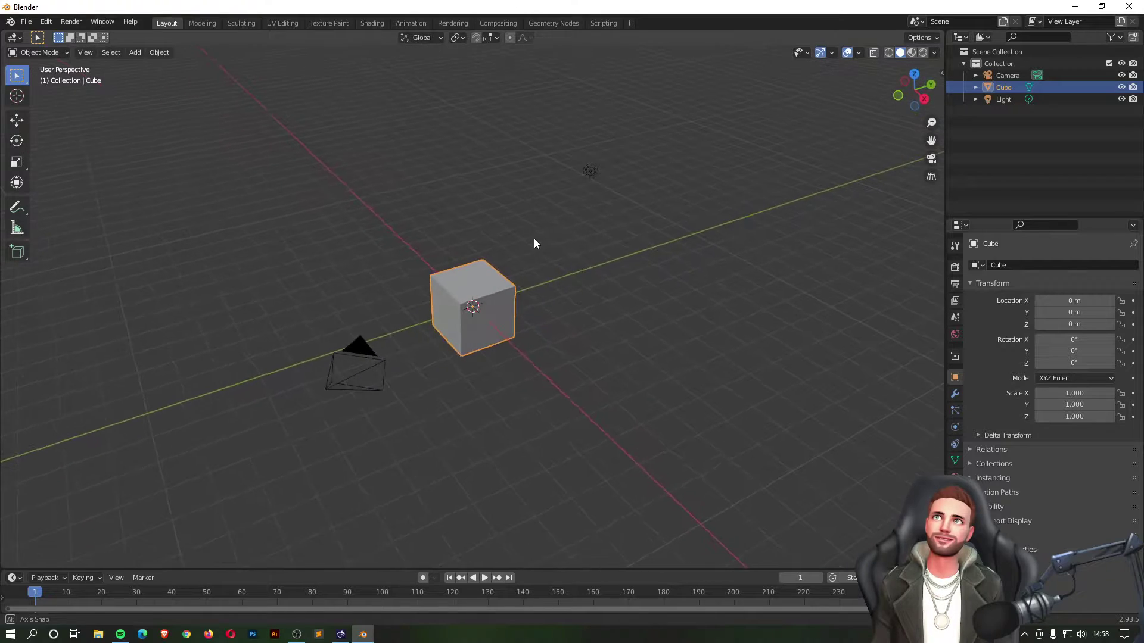
{"action": "scroll", "coordinate": [487, 268], "scroll_direction": "up", "scroll_amount": 3}
{"action": "scroll", "coordinate": [486, 268], "scroll_direction": "up", "scroll_amount": 3}
{"action": "scroll", "coordinate": [487, 268], "scroll_direction": "down", "scroll_amount": 7}
{"action": "scroll", "coordinate": [487, 268], "scroll_direction": "up", "scroll_amount": 6}
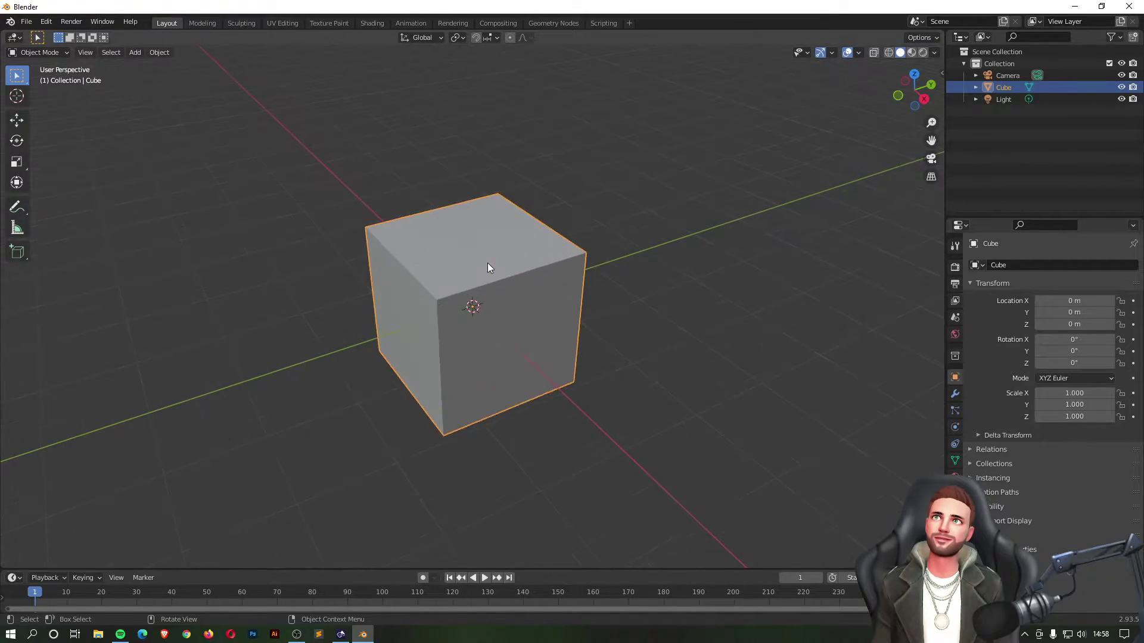
{"action": "scroll", "coordinate": [488, 267], "scroll_direction": "down", "scroll_amount": 2}
{"action": "scroll", "coordinate": [487, 263], "scroll_direction": "down", "scroll_amount": 5}
{"action": "scroll", "coordinate": [487, 263], "scroll_direction": "up", "scroll_amount": 5}
{"action": "scroll", "coordinate": [487, 263], "scroll_direction": "down", "scroll_amount": 5}
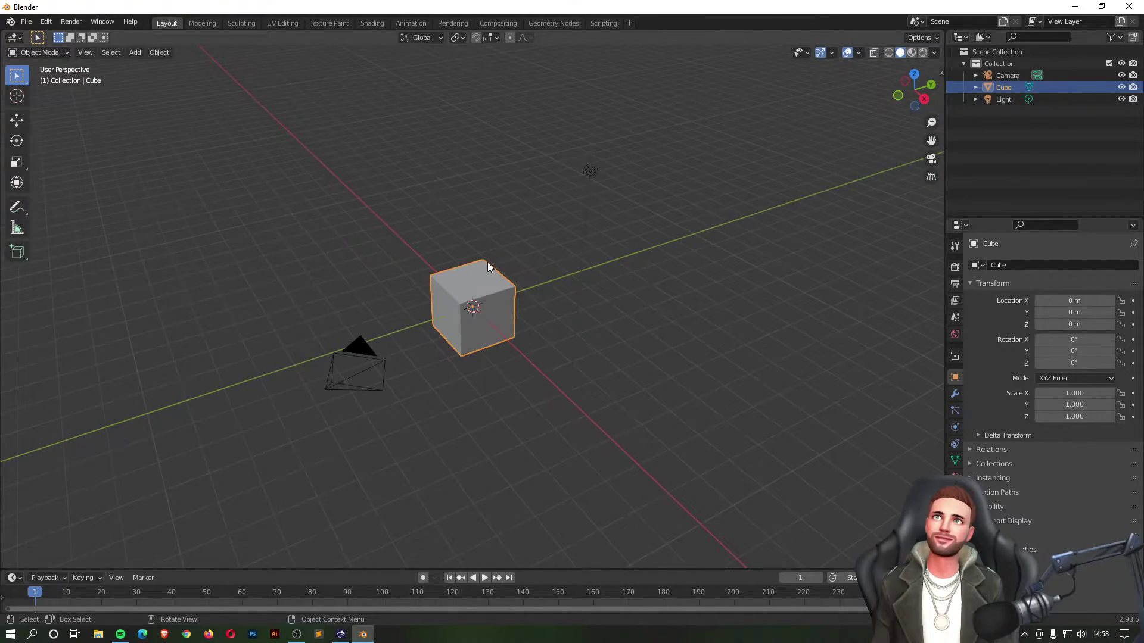
Step: Orbit and pan around the scene to view the cube, camera and light from different sides and distances
{"action": "mouse_move", "coordinate": [536, 199]}
{"action": "middle_mouse_down"}
{"action": "mouse_move", "coordinate": [480, 166]}
{"action": "mouse_move", "coordinate": [401, 191]}
{"action": "mouse_move", "coordinate": [439, 266]}
{"action": "mouse_move", "coordinate": [534, 286]}
{"action": "mouse_move", "coordinate": [620, 218]}
{"action": "mouse_move", "coordinate": [561, 149]}
{"action": "mouse_move", "coordinate": [492, 155]}
{"action": "mouse_move", "coordinate": [457, 204]}
{"action": "mouse_move", "coordinate": [497, 238]}
{"action": "mouse_move", "coordinate": [548, 236]}
{"action": "mouse_move", "coordinate": [589, 195]}
{"action": "mouse_move", "coordinate": [565, 167]}
{"action": "mouse_move", "coordinate": [515, 207]}
{"action": "middle_mouse_up"}
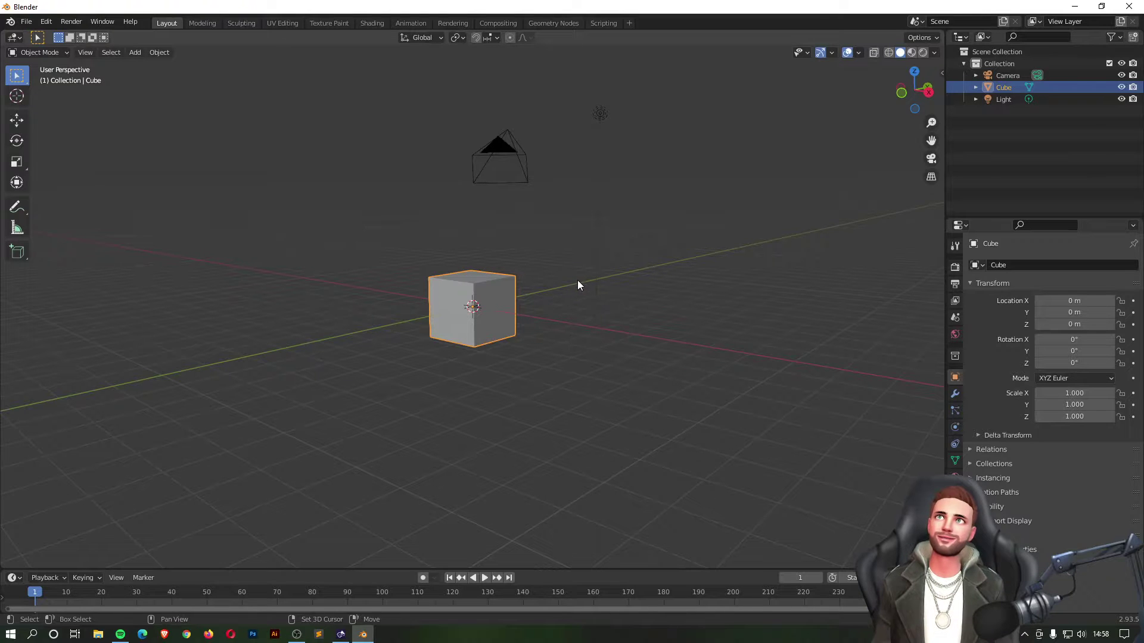
{"action": "middle_click_drag", "start_coordinate": [578, 280], "coordinate": [589, 305]}
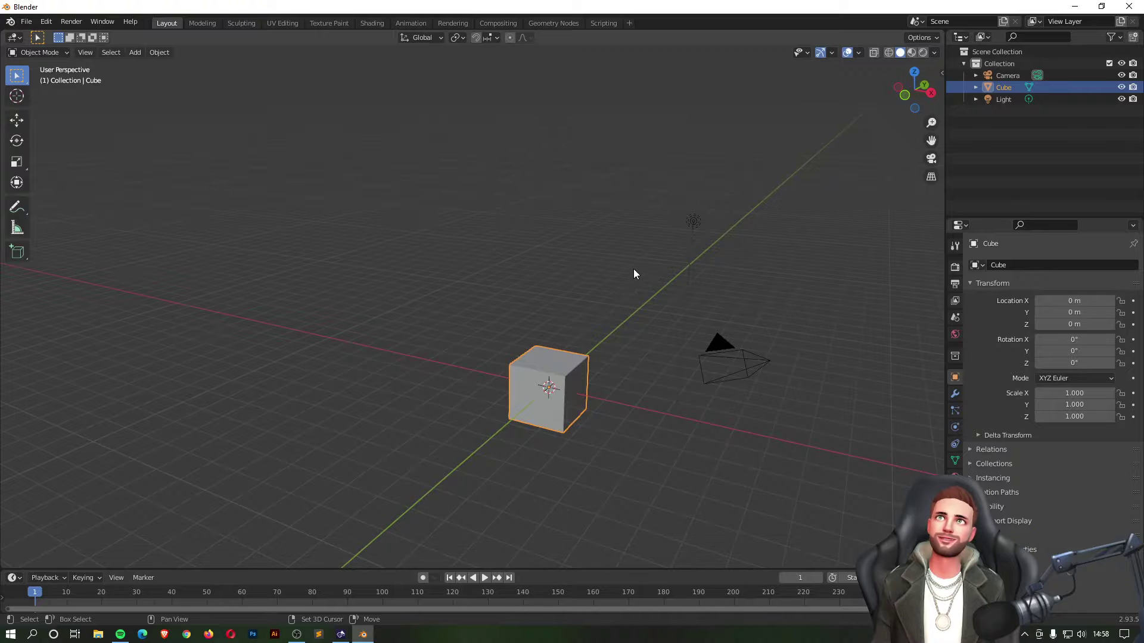
{"action": "middle_click_drag", "start_coordinate": [634, 271], "coordinate": [411, 396]}
{"action": "middle_click_drag", "start_coordinate": [384, 308], "coordinate": [437, 323]}
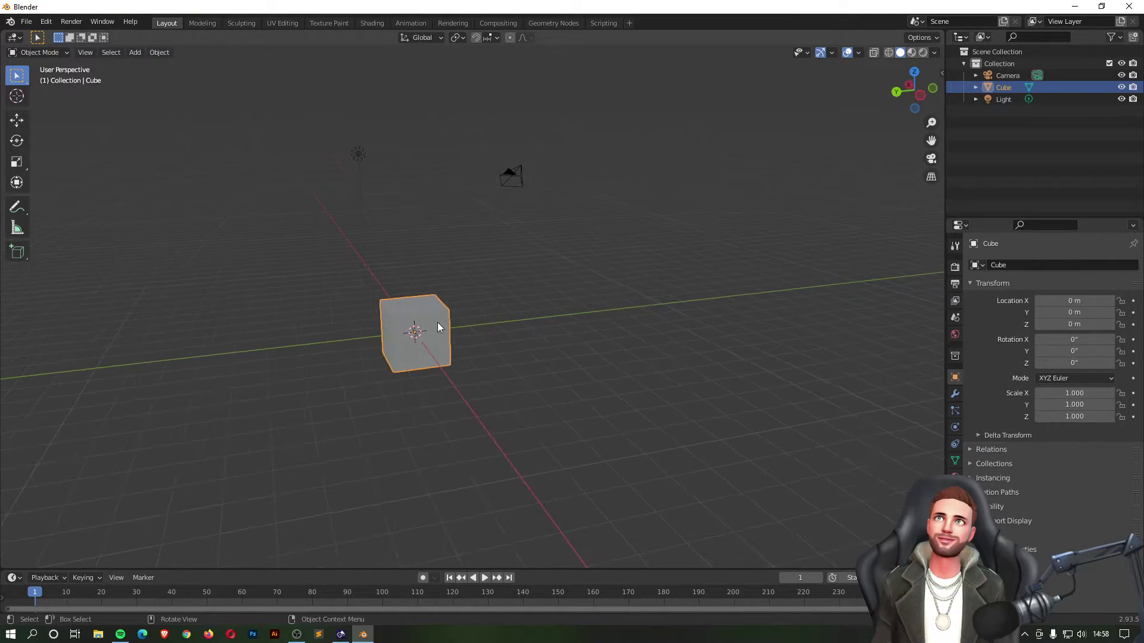
{"action": "scroll", "coordinate": [396, 326], "scroll_direction": "up", "scroll_amount": 5}
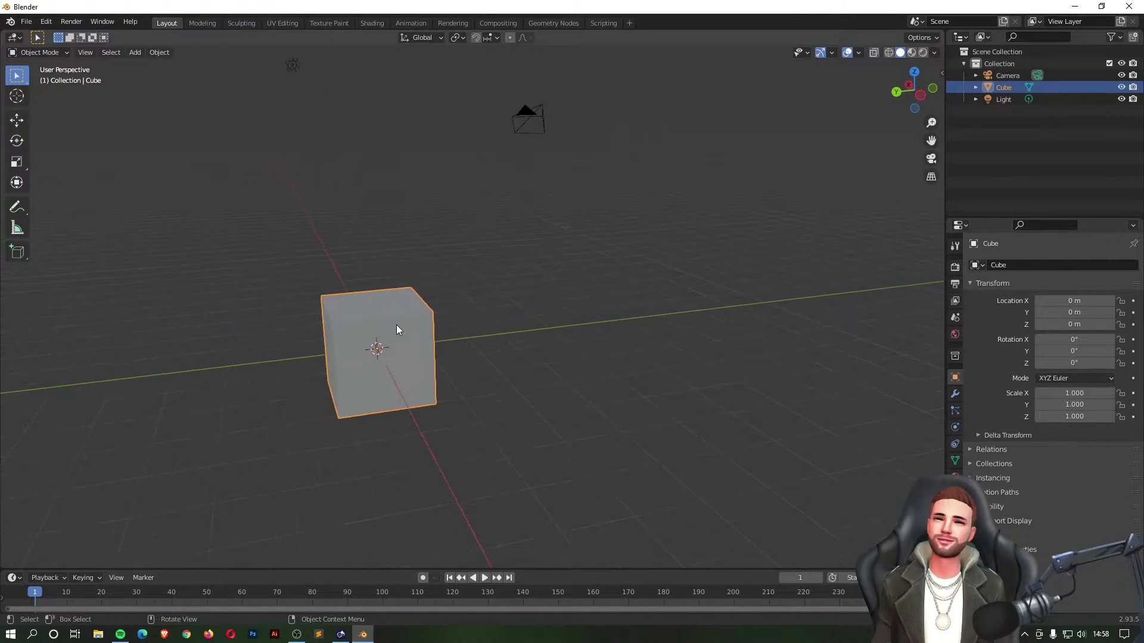
{"action": "scroll", "coordinate": [396, 324], "scroll_direction": "down", "scroll_amount": 6}
{"action": "scroll", "coordinate": [395, 324], "scroll_direction": "up", "scroll_amount": 4}
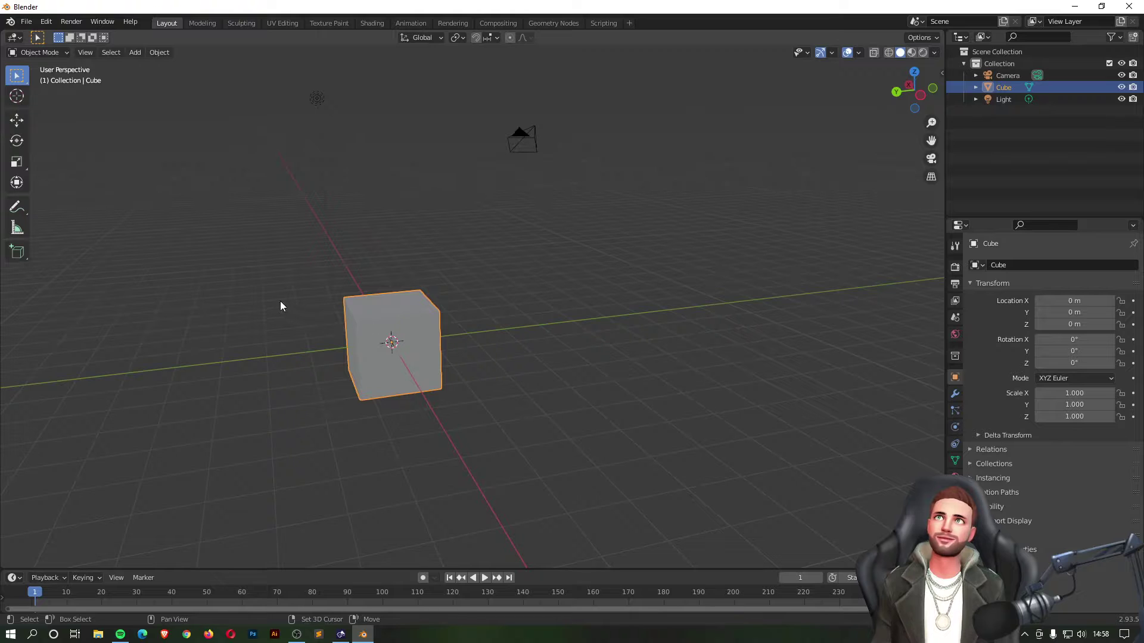
{"action": "middle_click_drag", "start_coordinate": [273, 304], "coordinate": [446, 290], "text": "shift"}
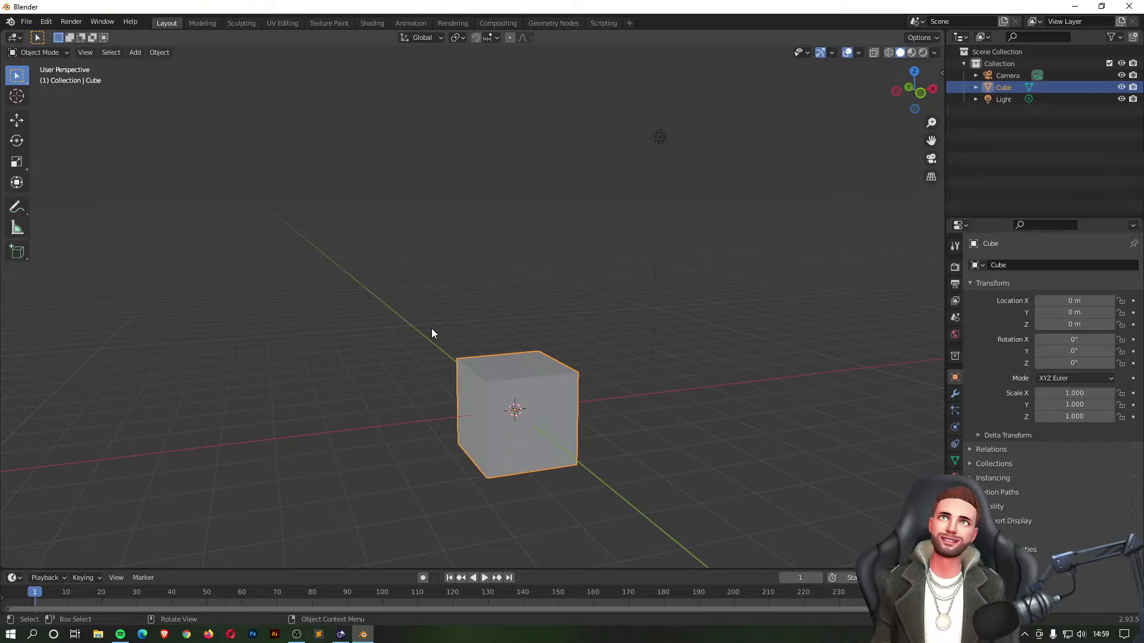
Step: Orbit around the cube to examine it from above, from its sides and level with the ground grid
{"action": "middle_click_drag", "start_coordinate": [617, 343], "coordinate": [620, 393]}
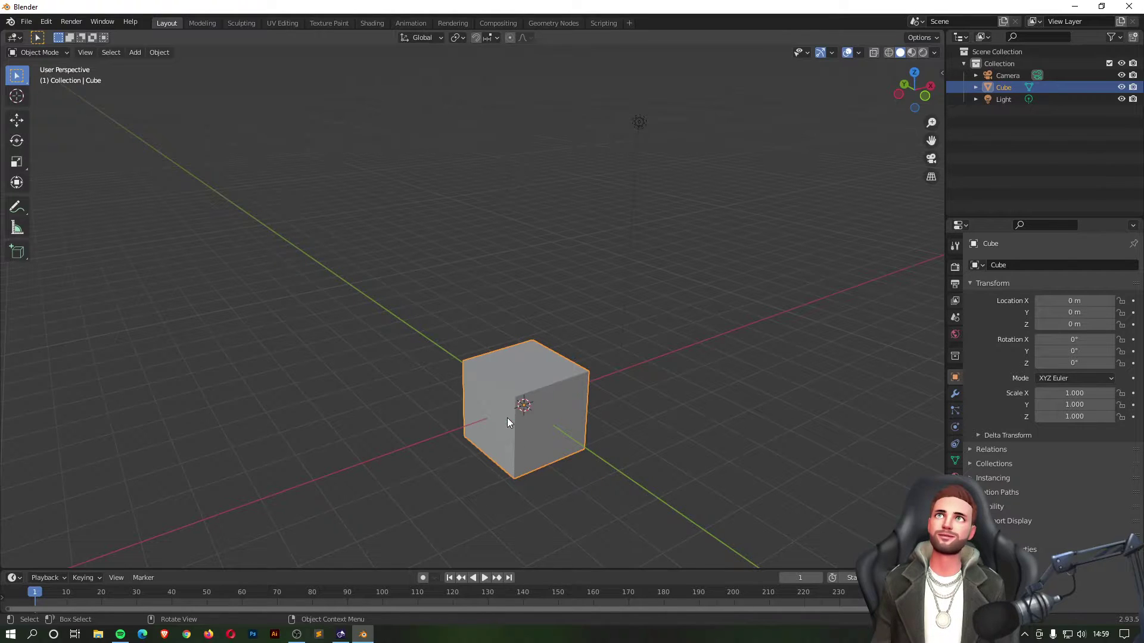
{"action": "middle_click_drag", "start_coordinate": [507, 417], "coordinate": [569, 286]}
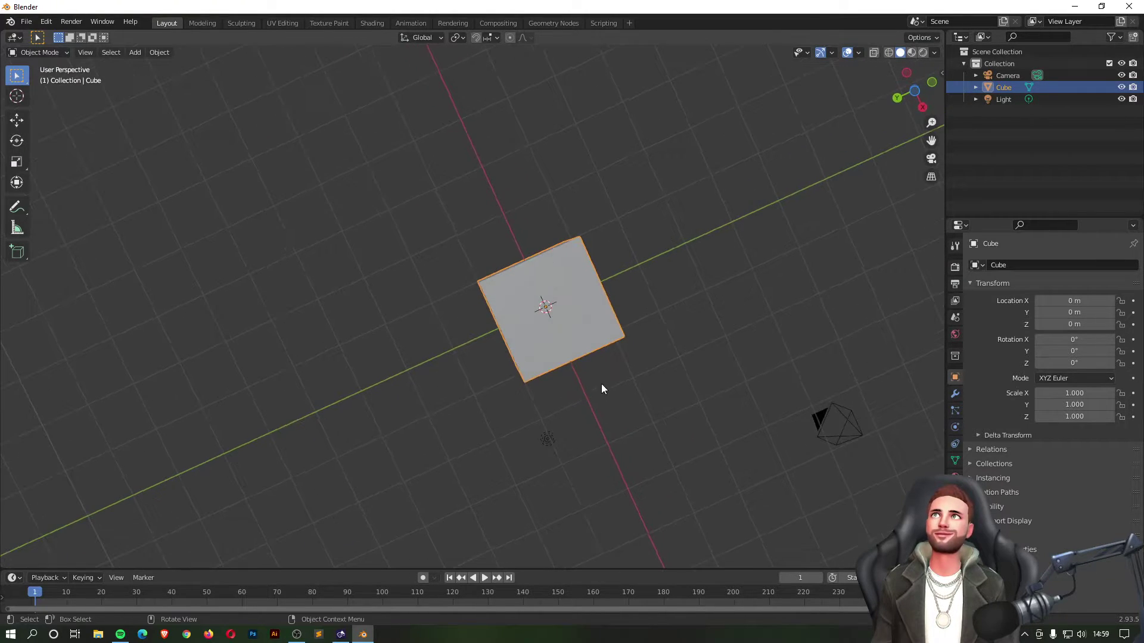
{"action": "middle_click_drag", "start_coordinate": [602, 385], "coordinate": [587, 337]}
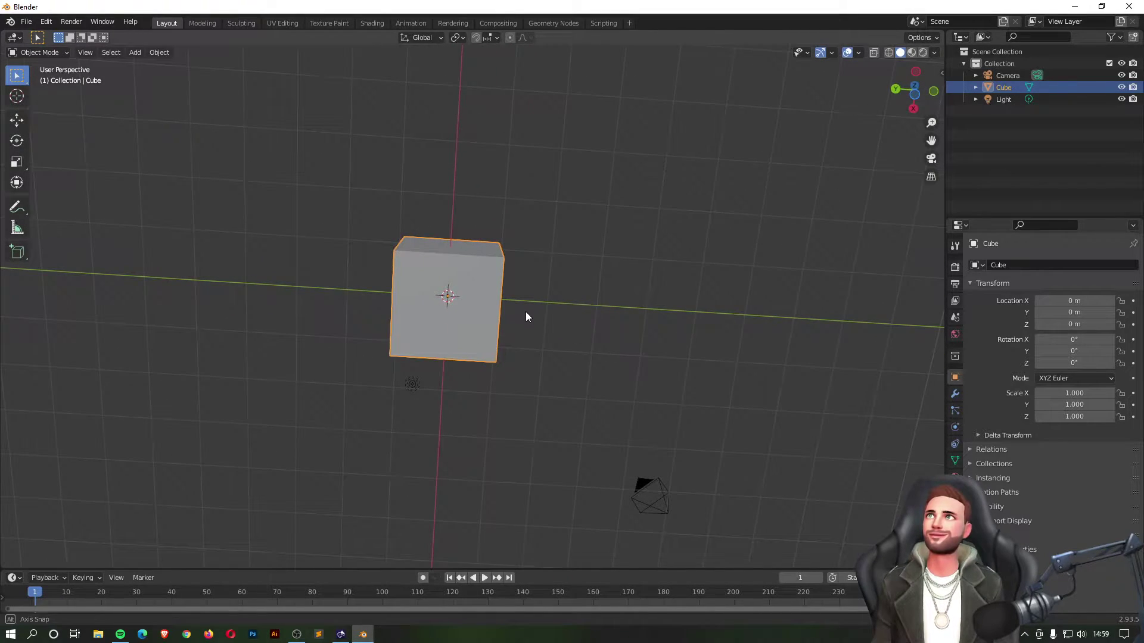
{"action": "middle_click_drag", "start_coordinate": [525, 316], "coordinate": [408, 462]}
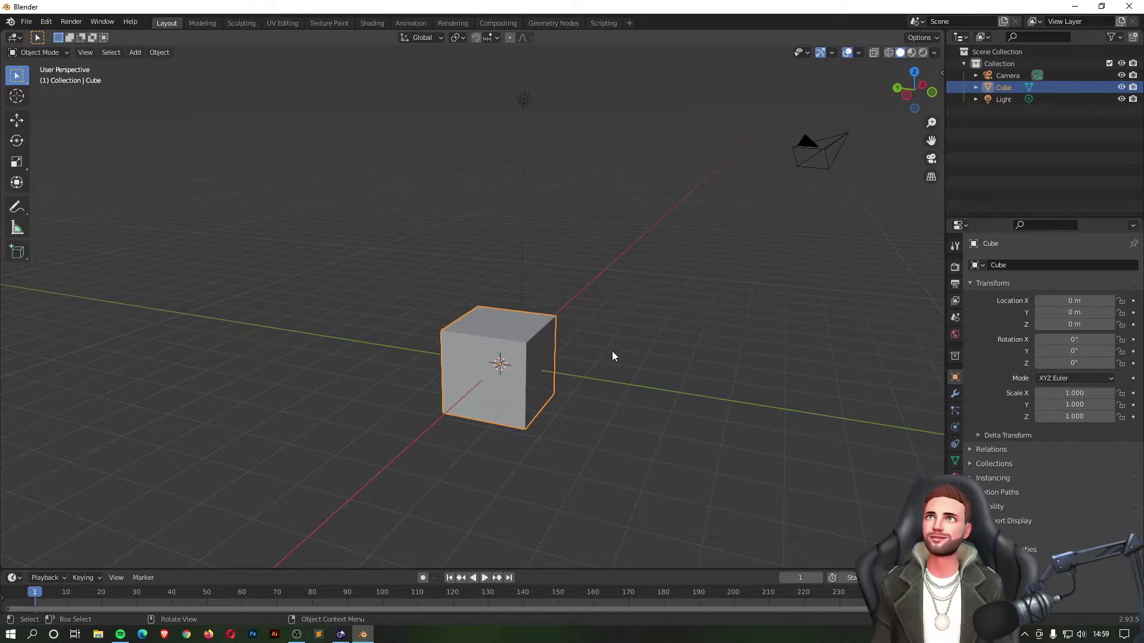
{"action": "middle_click_drag", "start_coordinate": [466, 323], "coordinate": [530, 254]}
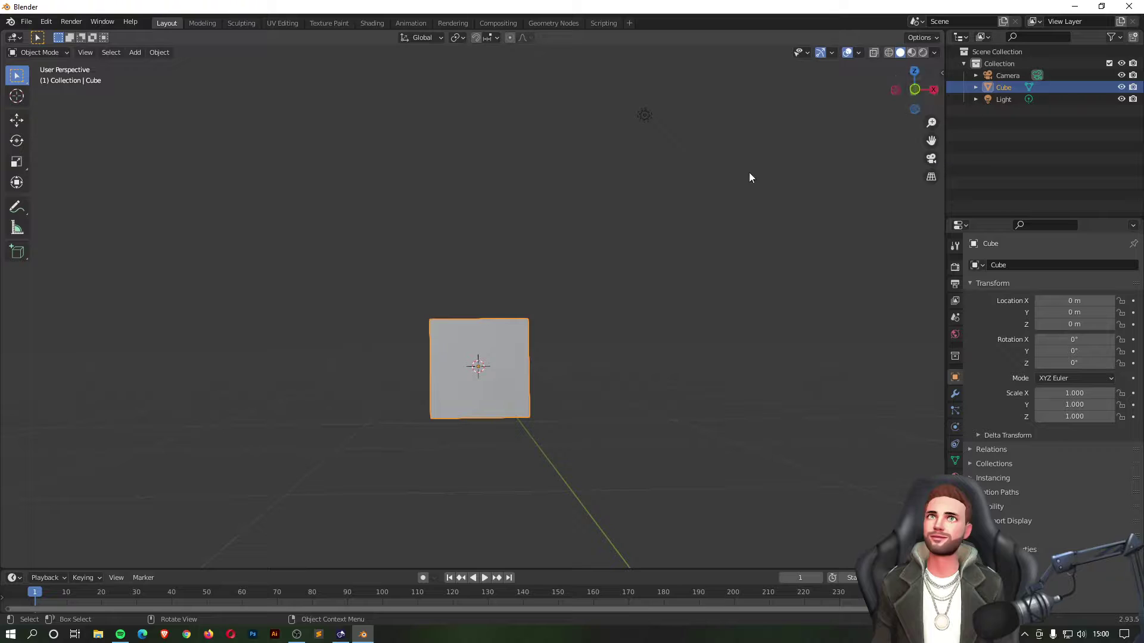
{"action": "middle_click_drag", "start_coordinate": [457, 259], "coordinate": [596, 394]}
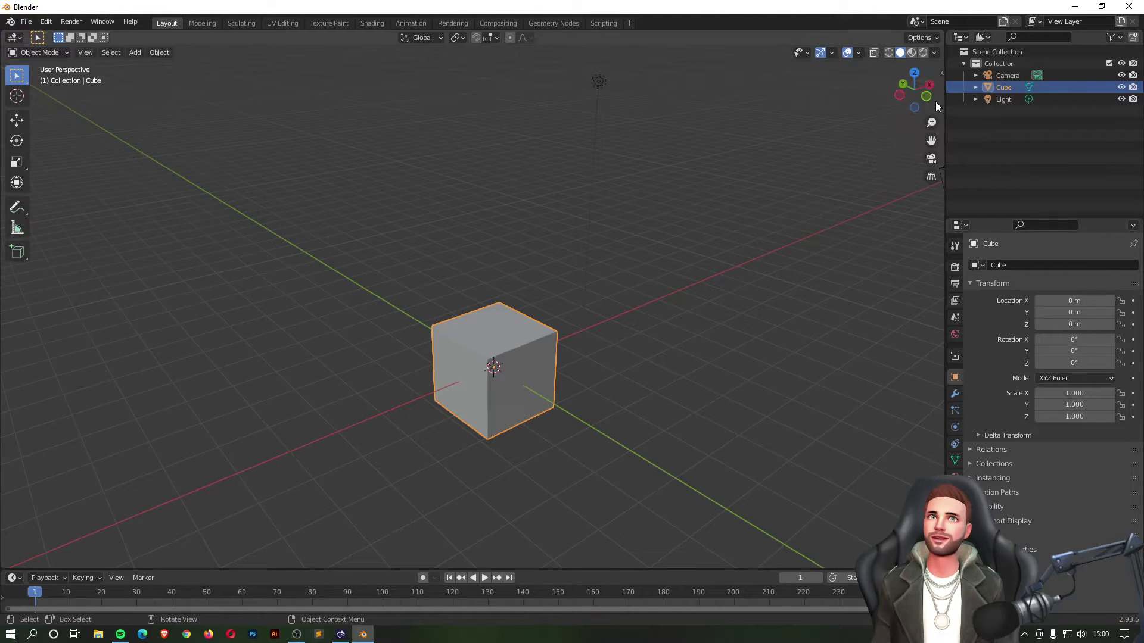
{"action": "middle_click_drag", "start_coordinate": [491, 171], "coordinate": [685, 159]}
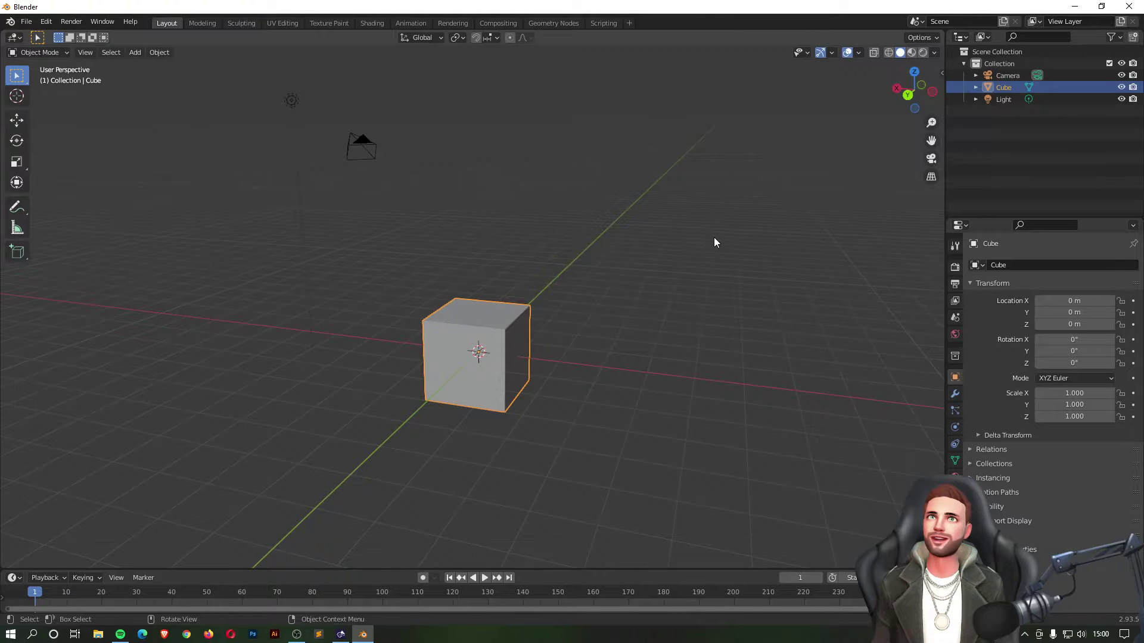
{"action": "middle_click_drag", "start_coordinate": [713, 238], "coordinate": [762, 217]}
{"action": "middle_click_drag", "start_coordinate": [549, 232], "coordinate": [619, 253]}
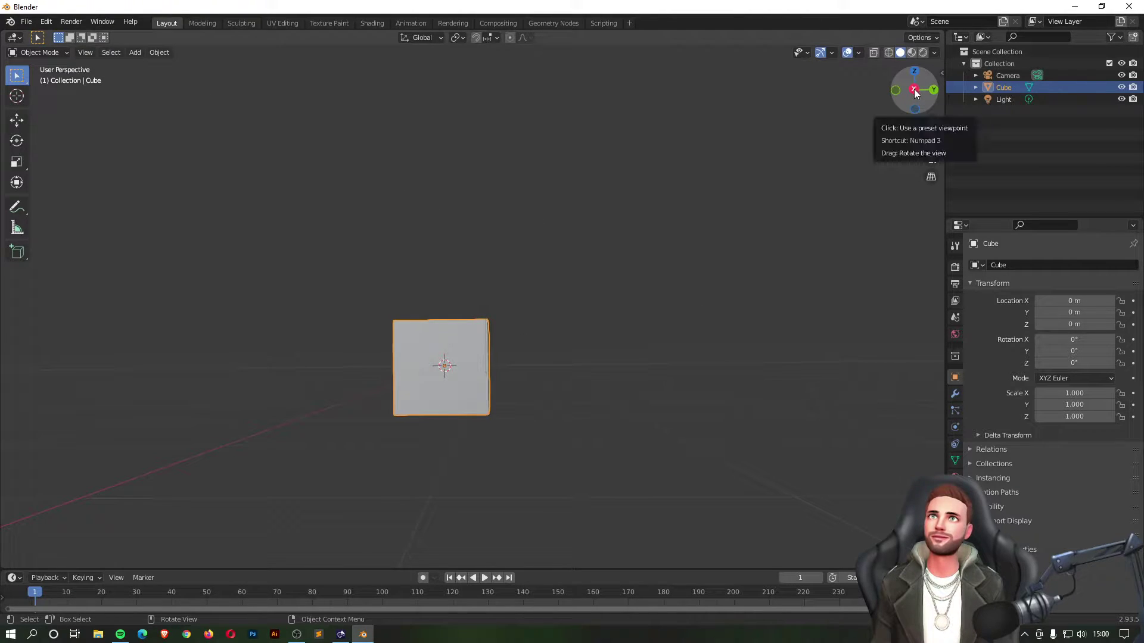
{"action": "middle_click_drag", "start_coordinate": [639, 227], "coordinate": [554, 253]}
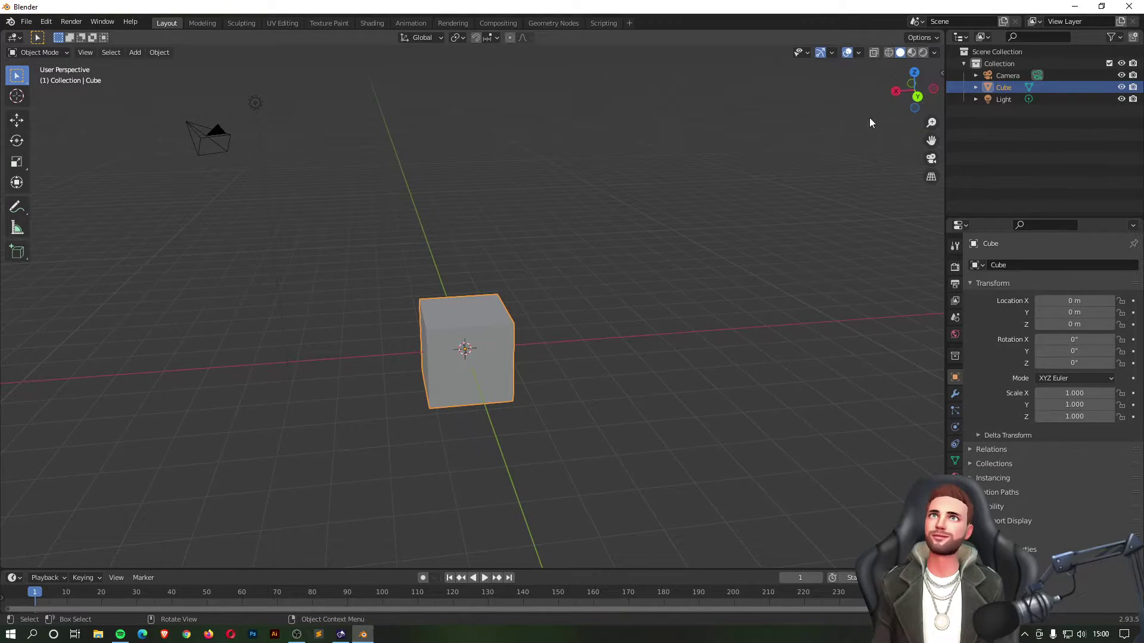
Step: Look at the cube in the right, back and top orthographic views, ending on the right view
{"action": "left_click", "coordinate": [895, 91]}
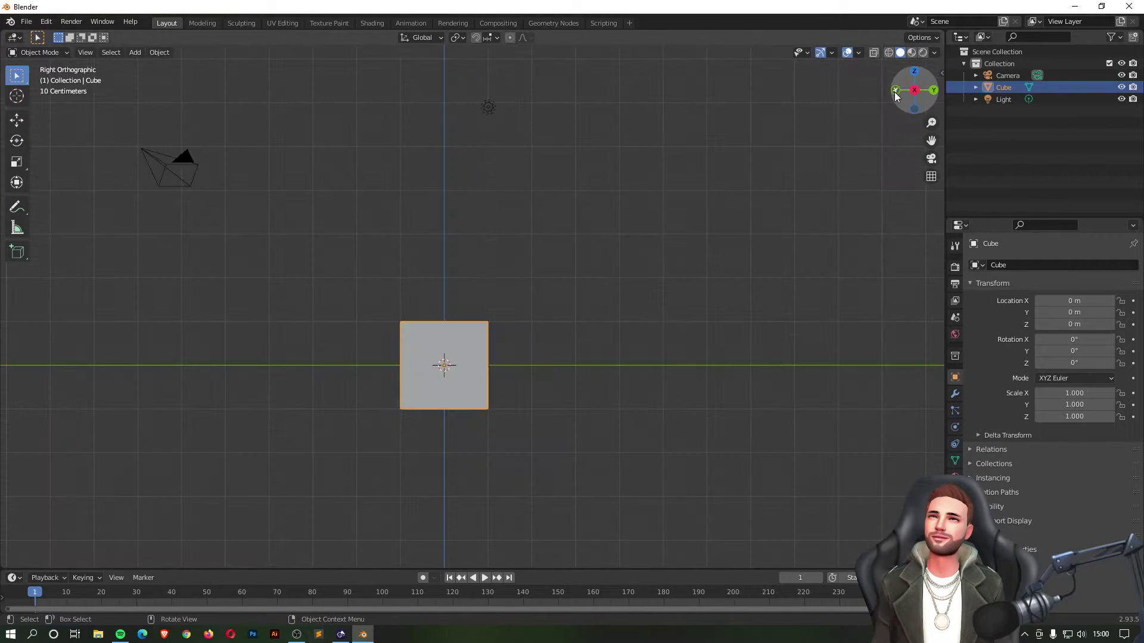
{"action": "left_click", "coordinate": [934, 91]}
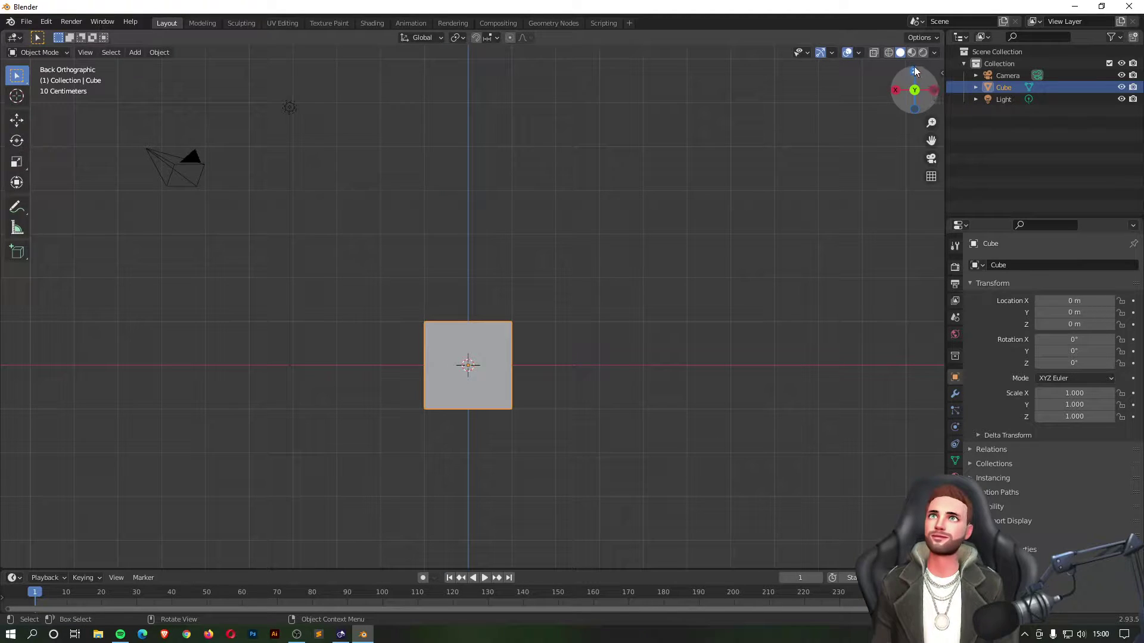
{"action": "left_click", "coordinate": [914, 71]}
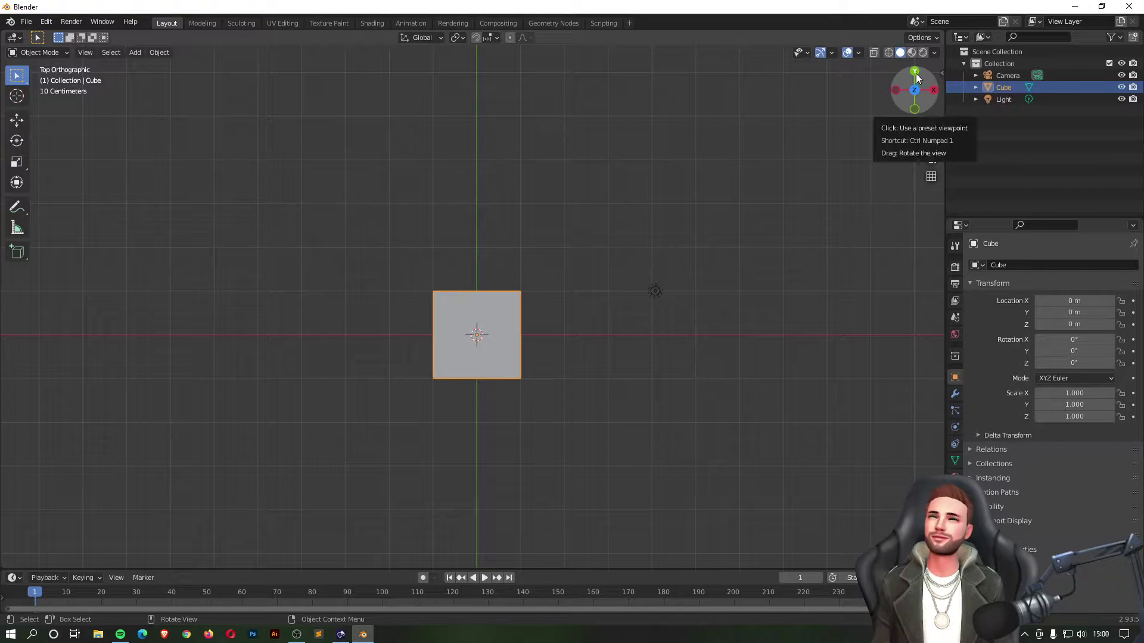
{"action": "left_click", "coordinate": [915, 72]}
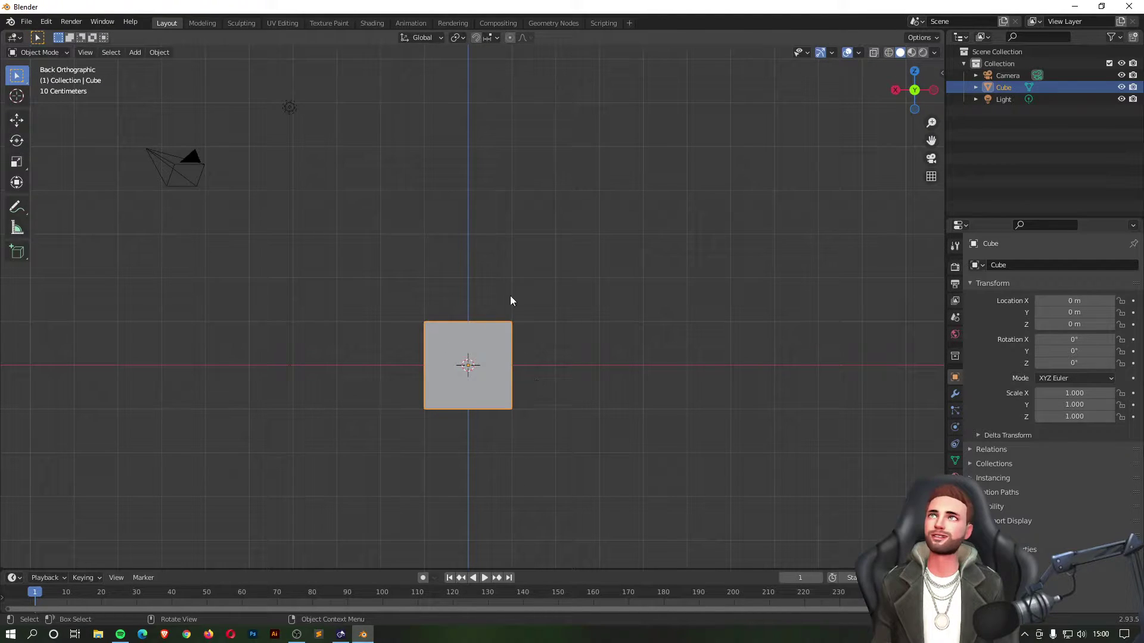
{"action": "left_click", "coordinate": [896, 90]}
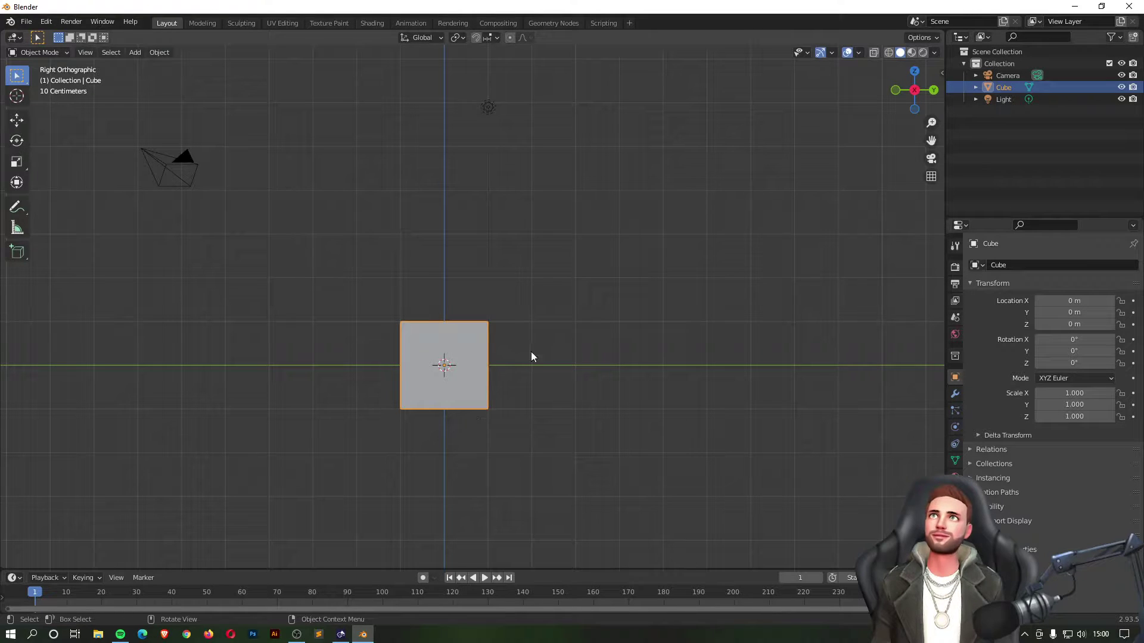
Step: Revisit the right, top and back orthographic views, inspect the cube's back, and return to an angled perspective view
{"action": "middle_click_drag", "start_coordinate": [552, 189], "coordinate": [536, 215]}
{"action": "left_click", "coordinate": [902, 96]}
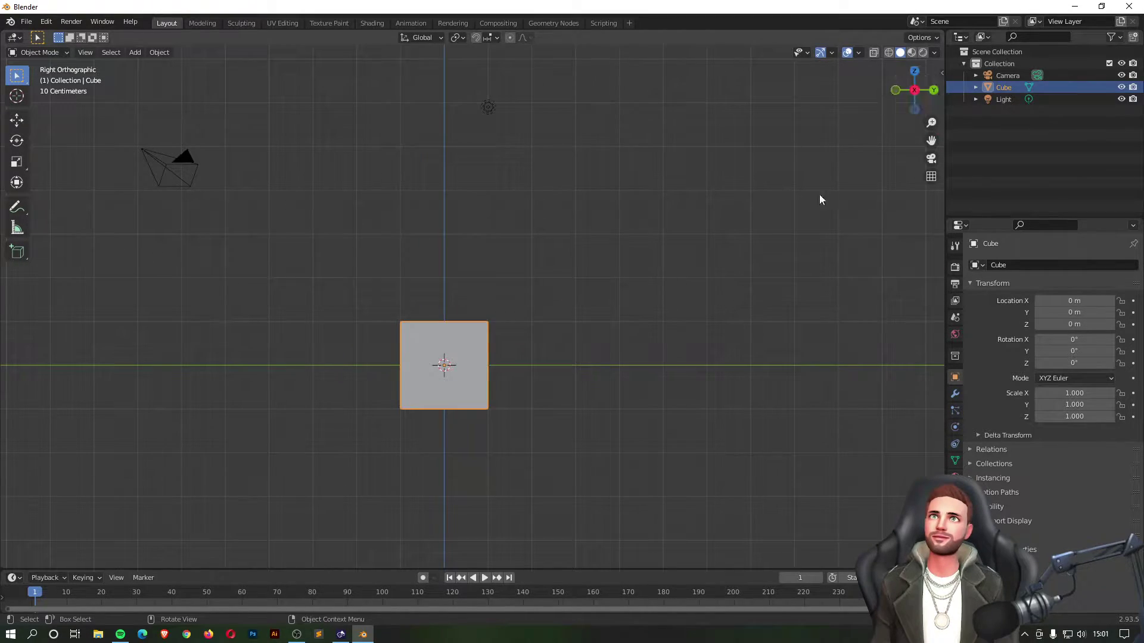
{"action": "left_click", "coordinate": [914, 71]}
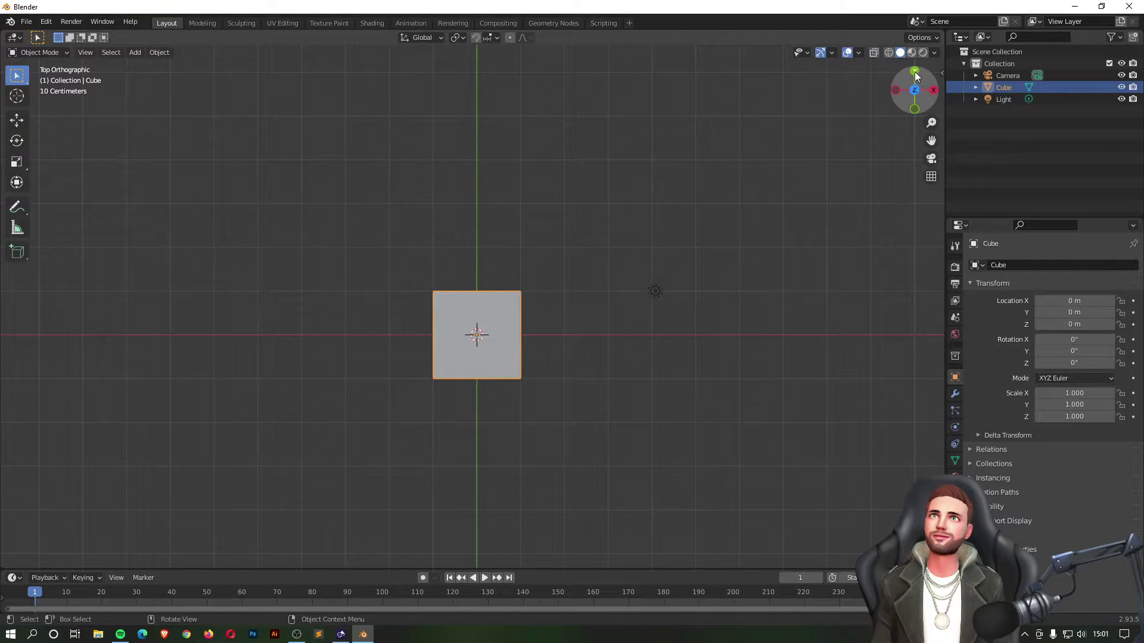
{"action": "left_click", "coordinate": [915, 72]}
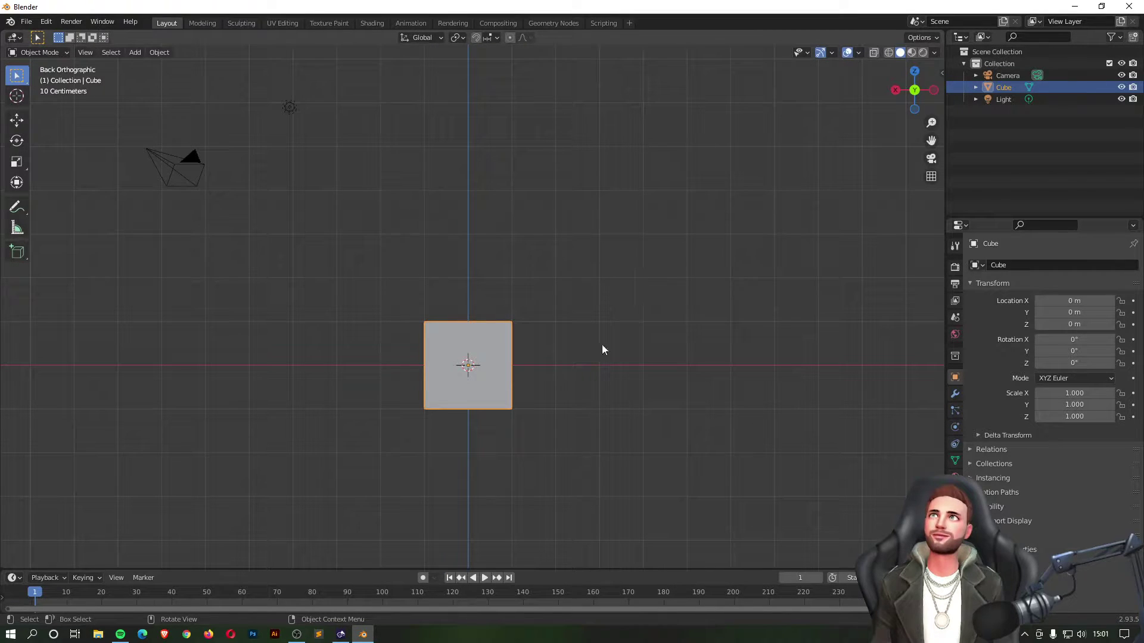
{"action": "scroll", "coordinate": [449, 373], "scroll_direction": "up", "scroll_amount": 5}
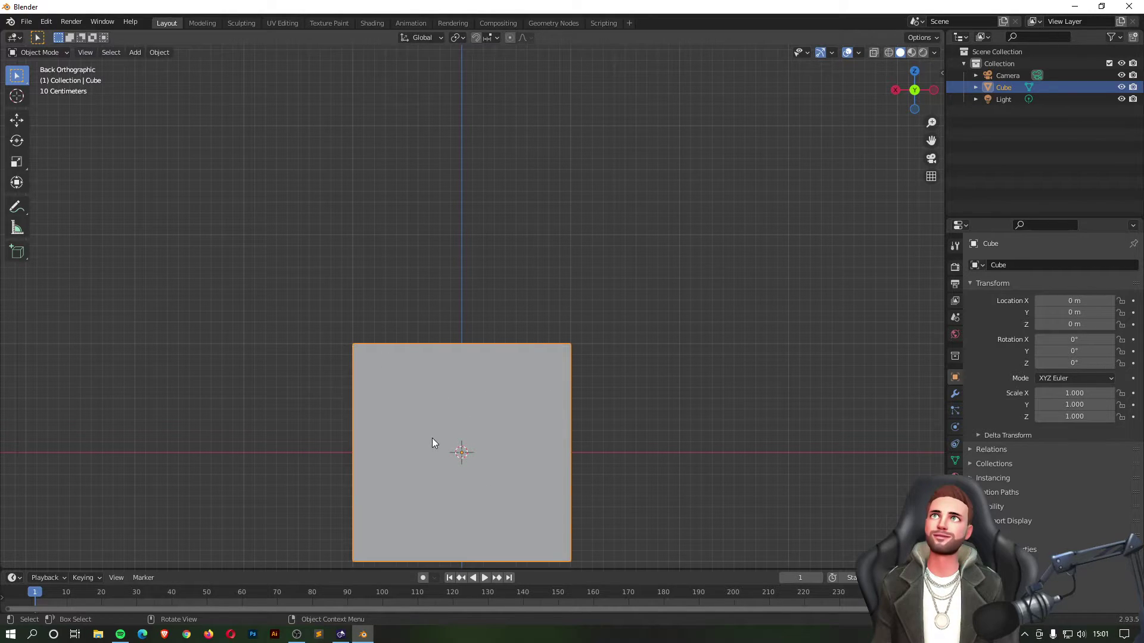
{"action": "scroll", "coordinate": [477, 345], "scroll_direction": "down", "scroll_amount": 3}
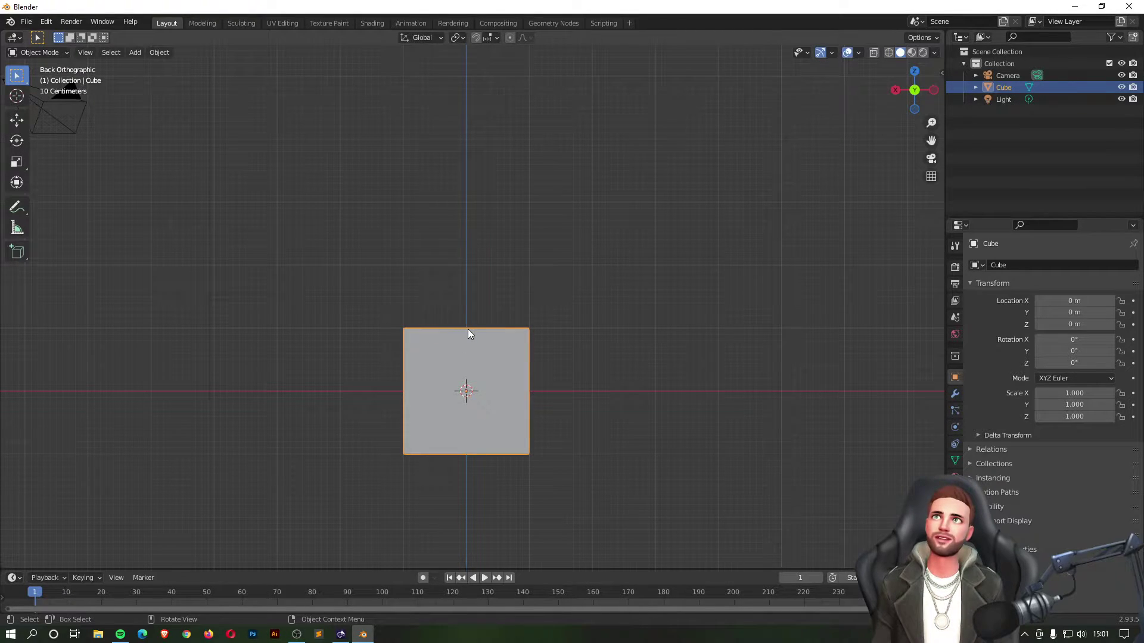
{"action": "middle_click_drag", "start_coordinate": [510, 325], "coordinate": [558, 354]}
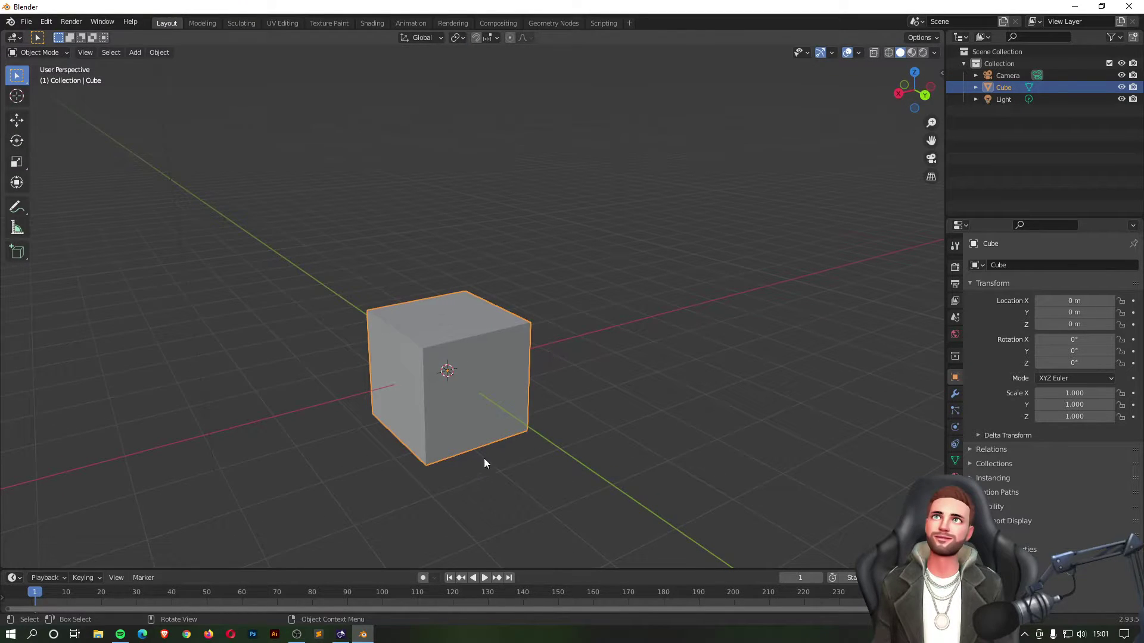
Step: Look at the cube in the back, right and top orthographic views, return to the back view, and finish in an angled perspective
{"action": "left_click", "coordinate": [925, 96]}
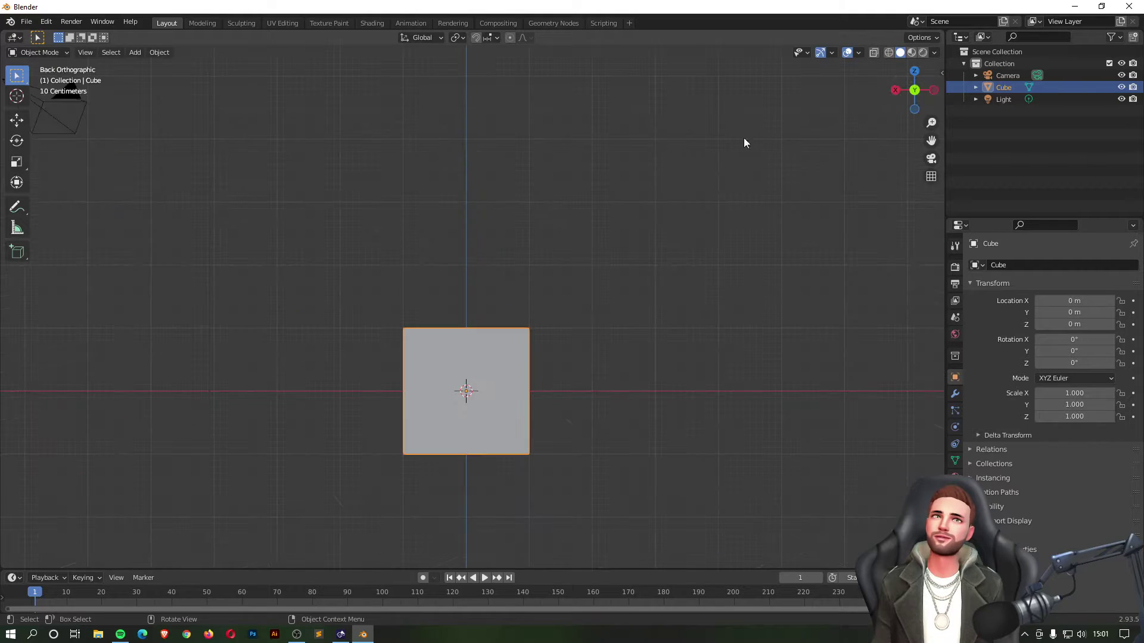
{"action": "left_click", "coordinate": [895, 89]}
{"action": "left_click", "coordinate": [915, 73]}
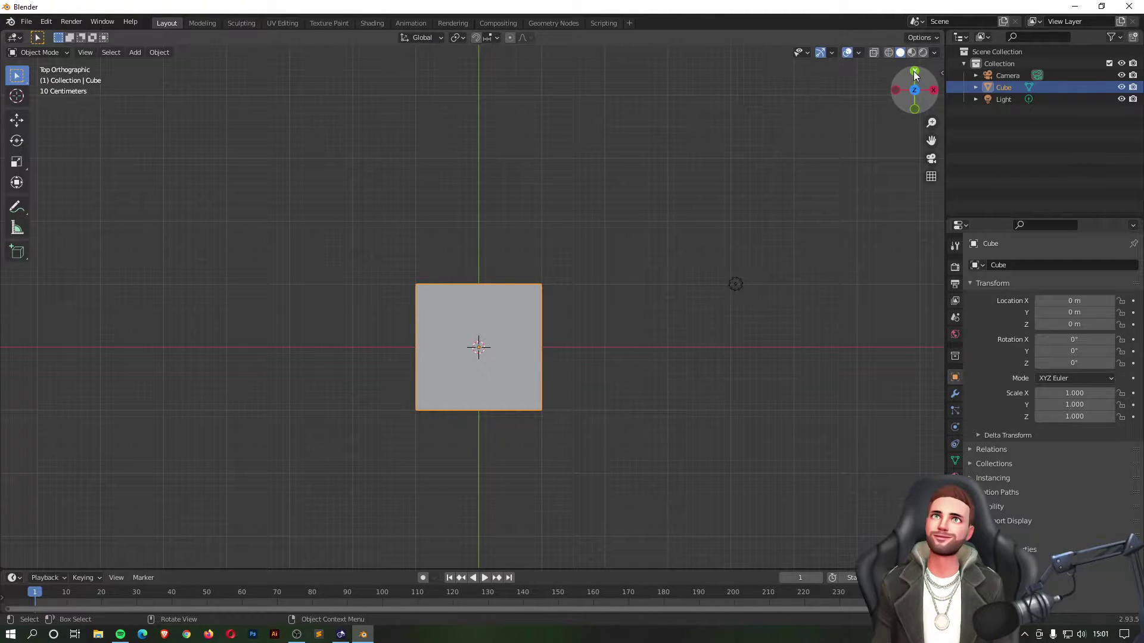
{"action": "left_click", "coordinate": [914, 71]}
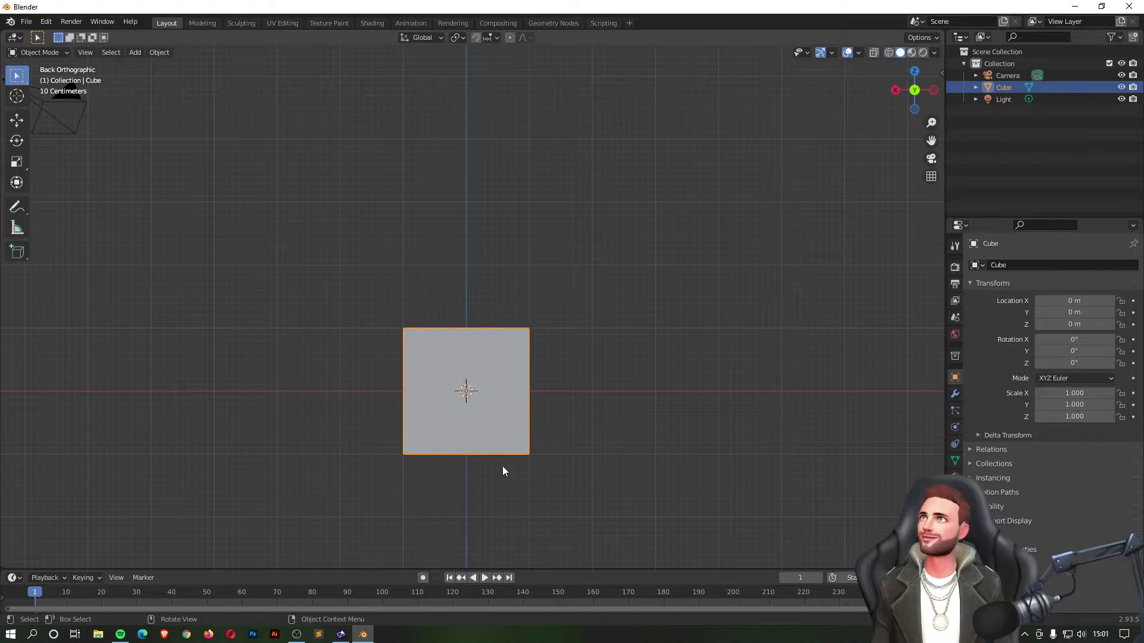
{"action": "middle_click_drag", "start_coordinate": [543, 269], "coordinate": [453, 313]}
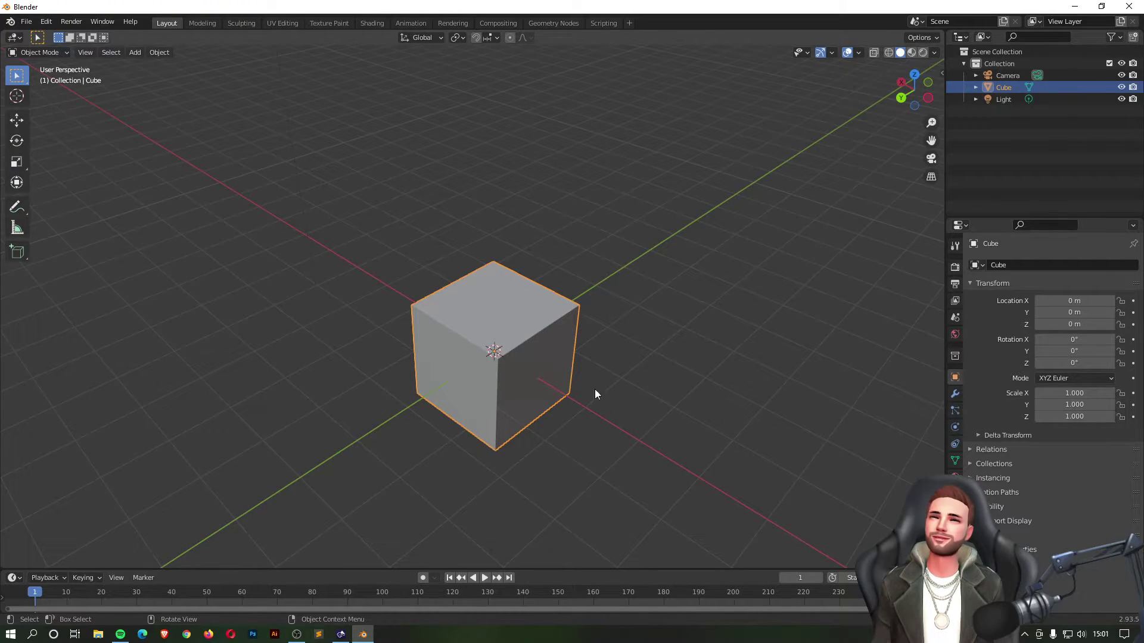
Step: Snap the view between the right and back orthographic directions, and orbit to an angled perspective of the cube
{"action": "middle_click_drag", "start_coordinate": [340, 277], "coordinate": [517, 317], "text": "alt"}
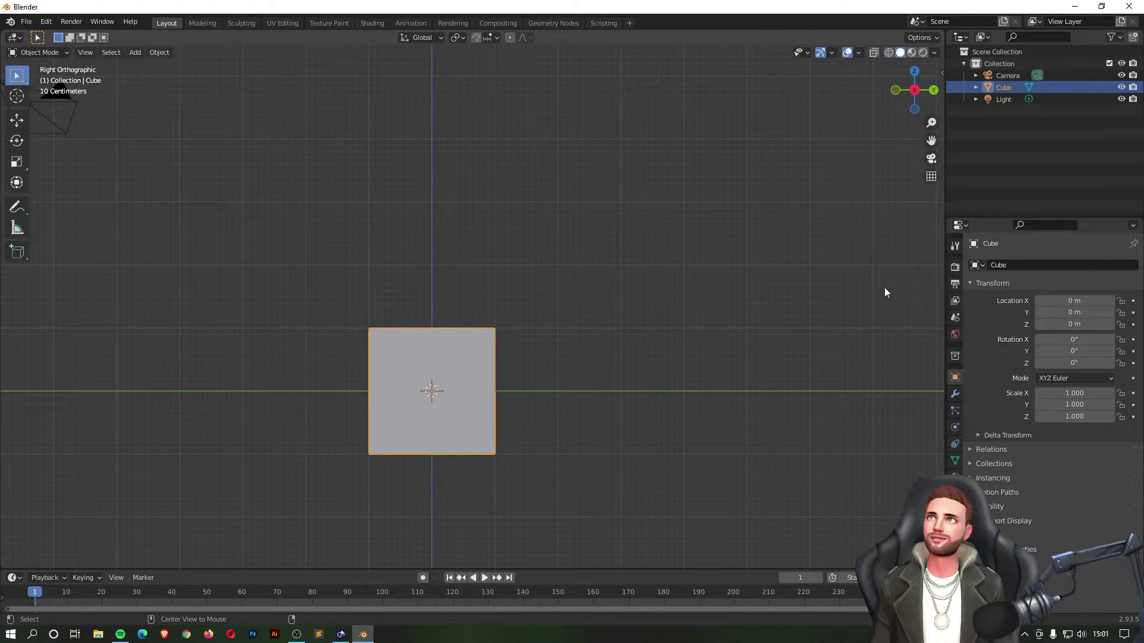
{"action": "middle_click_drag", "start_coordinate": [349, 379], "coordinate": [437, 391], "text": "alt"}
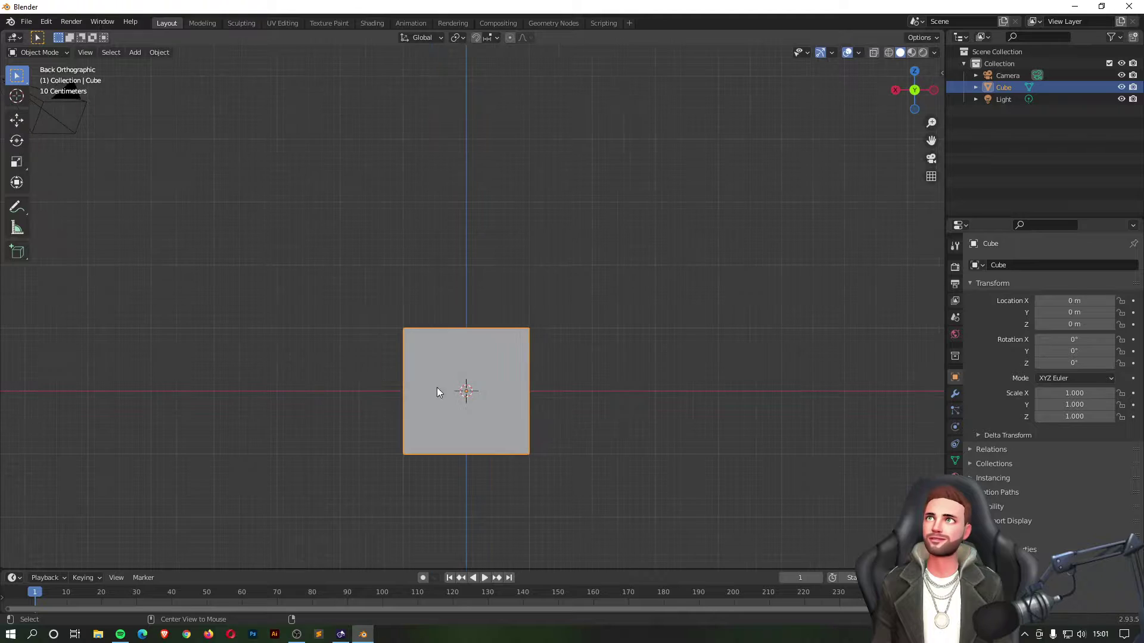
{"action": "key", "text": "Right"}
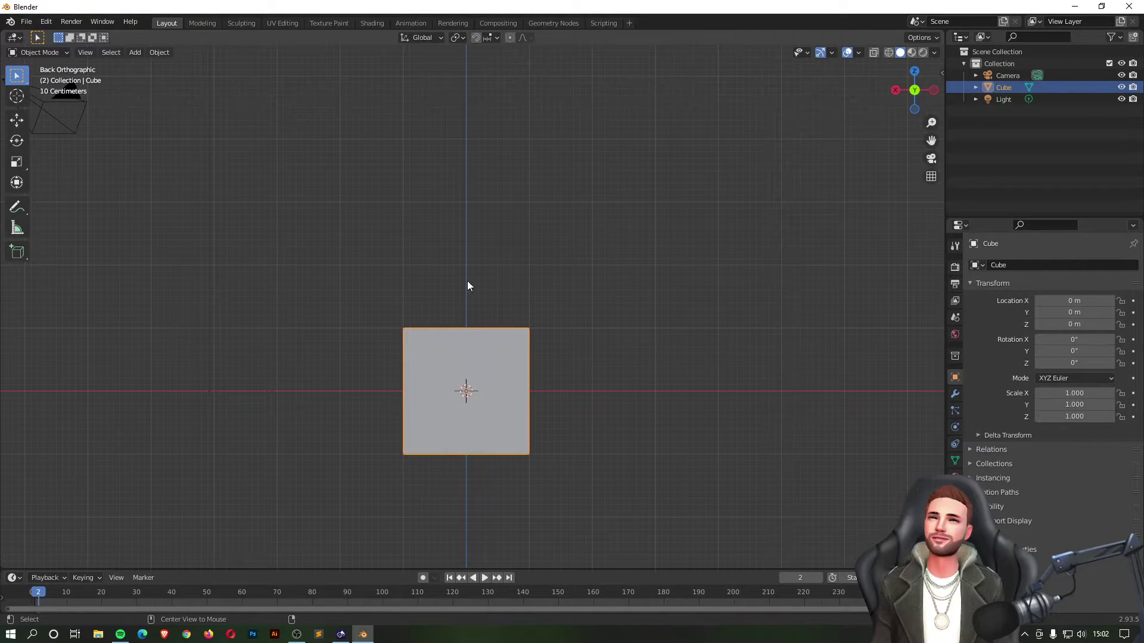
{"action": "middle_click_drag", "start_coordinate": [551, 230], "coordinate": [390, 256]}
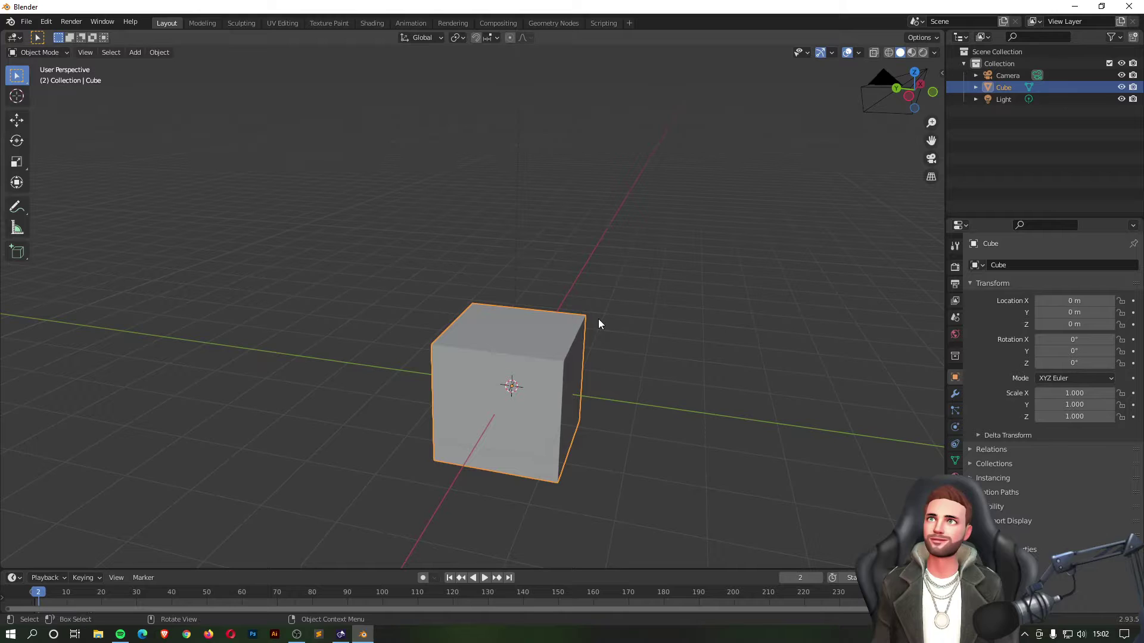
Step: Deselect the cube, bring the whole scene into view from above, and select the camera, the light and the cube in turn
{"action": "scroll", "coordinate": [598, 320], "scroll_direction": "down", "scroll_amount": 3}
{"action": "left_click", "coordinate": [671, 278]}
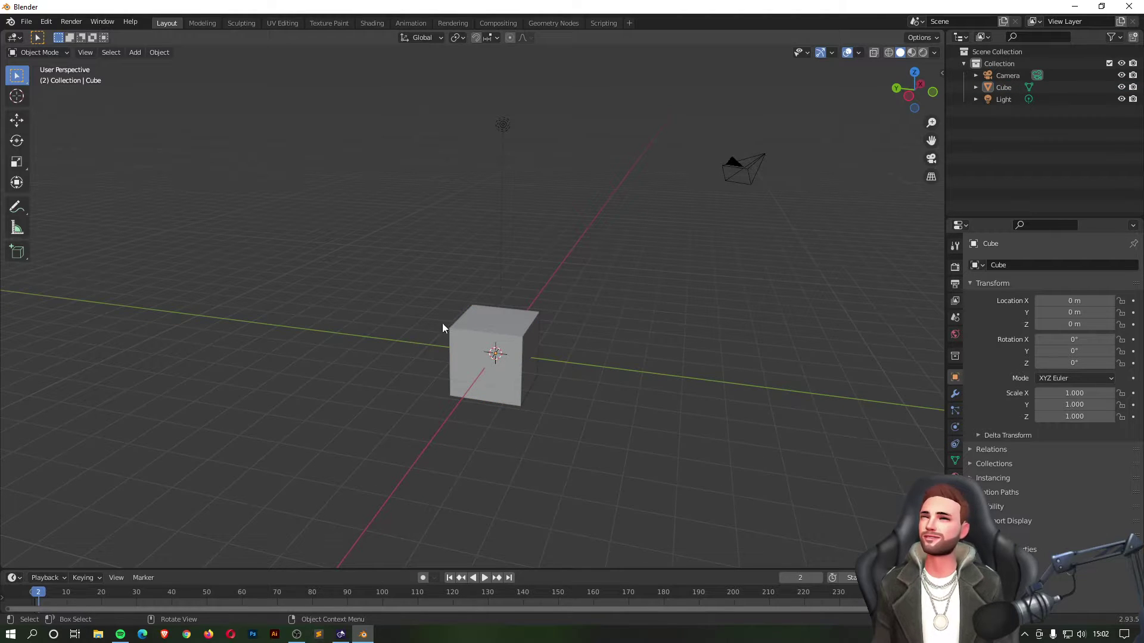
{"action": "middle_click_drag", "start_coordinate": [442, 327], "coordinate": [432, 405]}
{"action": "middle_click_drag", "start_coordinate": [484, 258], "coordinate": [500, 330], "text": "shift"}
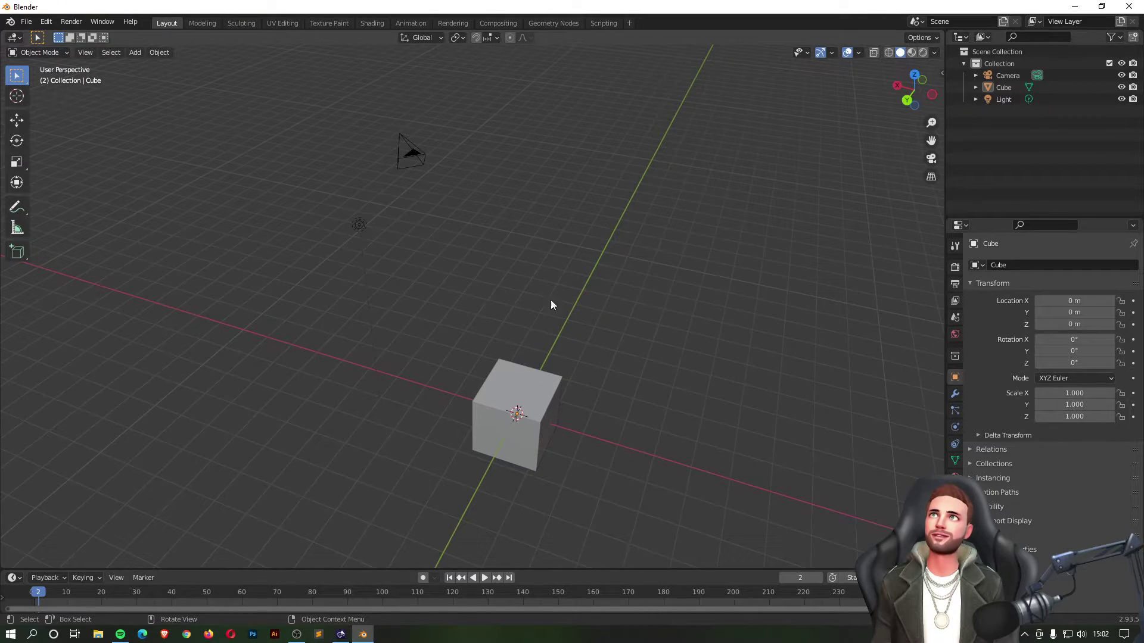
{"action": "left_click", "coordinate": [394, 153]}
{"action": "left_click", "coordinate": [358, 226]}
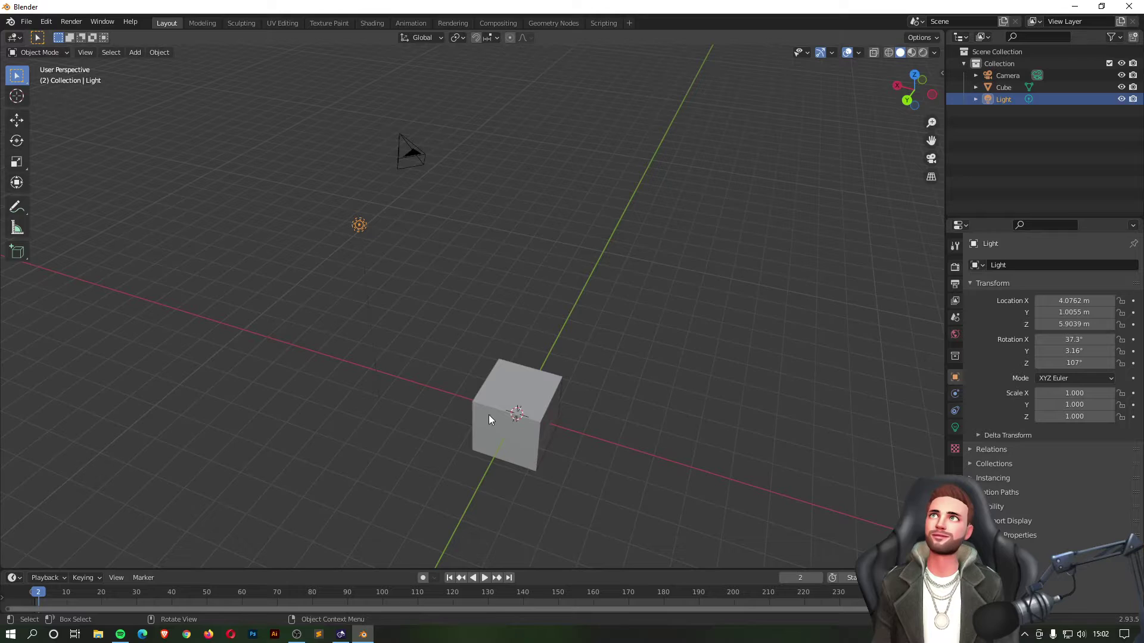
{"action": "left_click", "coordinate": [509, 393]}
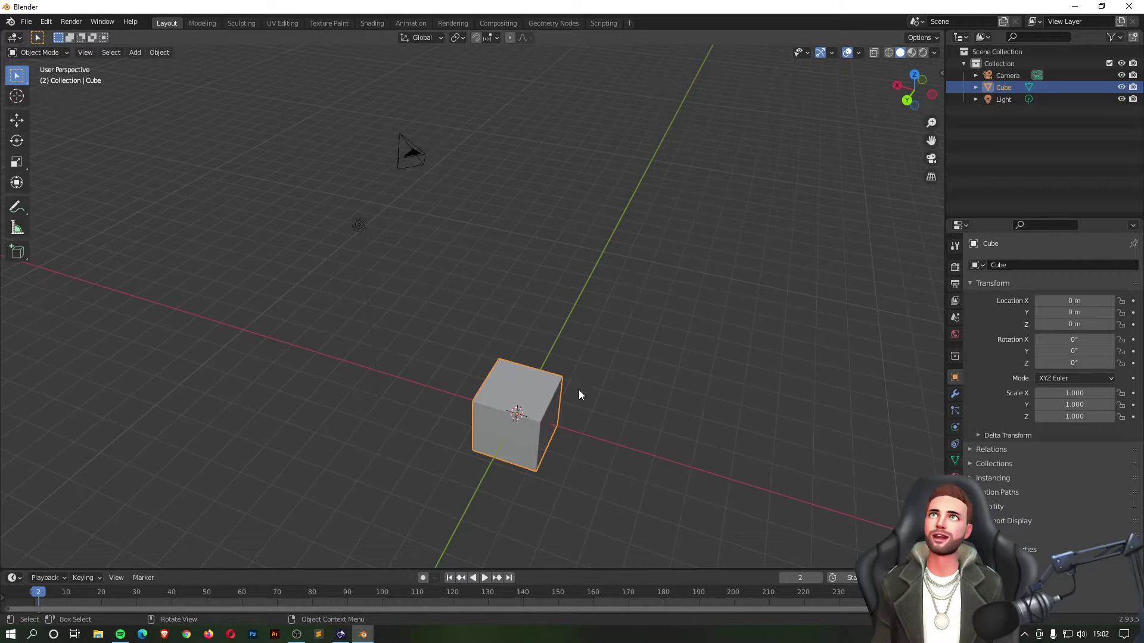
Step: Switch the selection between the light, the camera and the cube twice, finishing with the cube selected
{"action": "left_click", "coordinate": [359, 223]}
{"action": "left_click", "coordinate": [403, 152]}
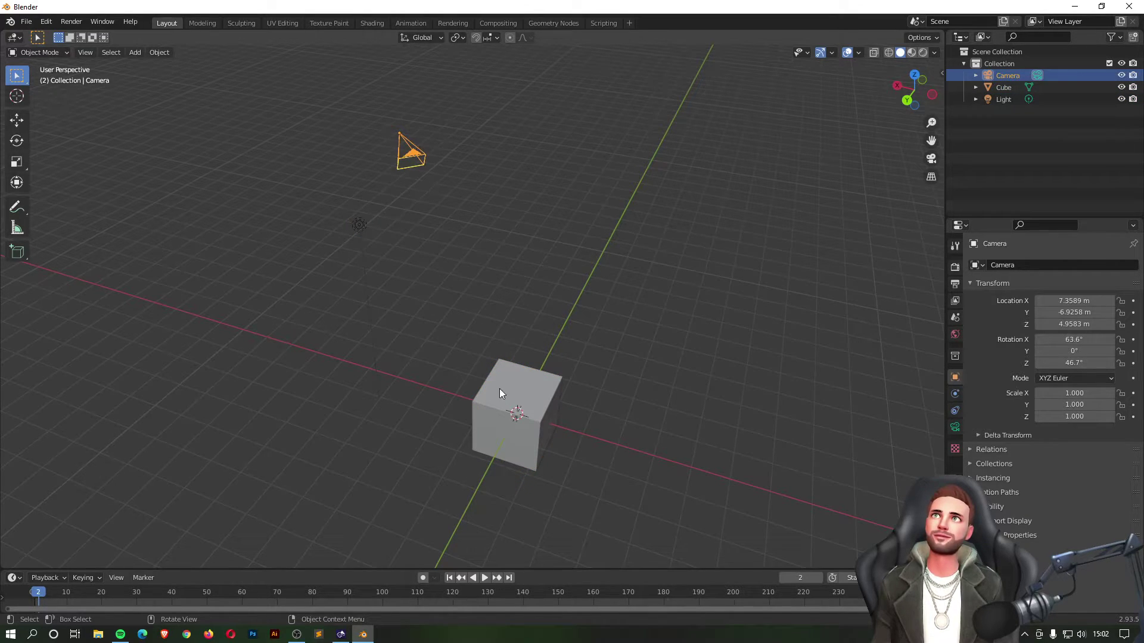
{"action": "left_click", "coordinate": [521, 382]}
{"action": "left_click", "coordinate": [361, 225]}
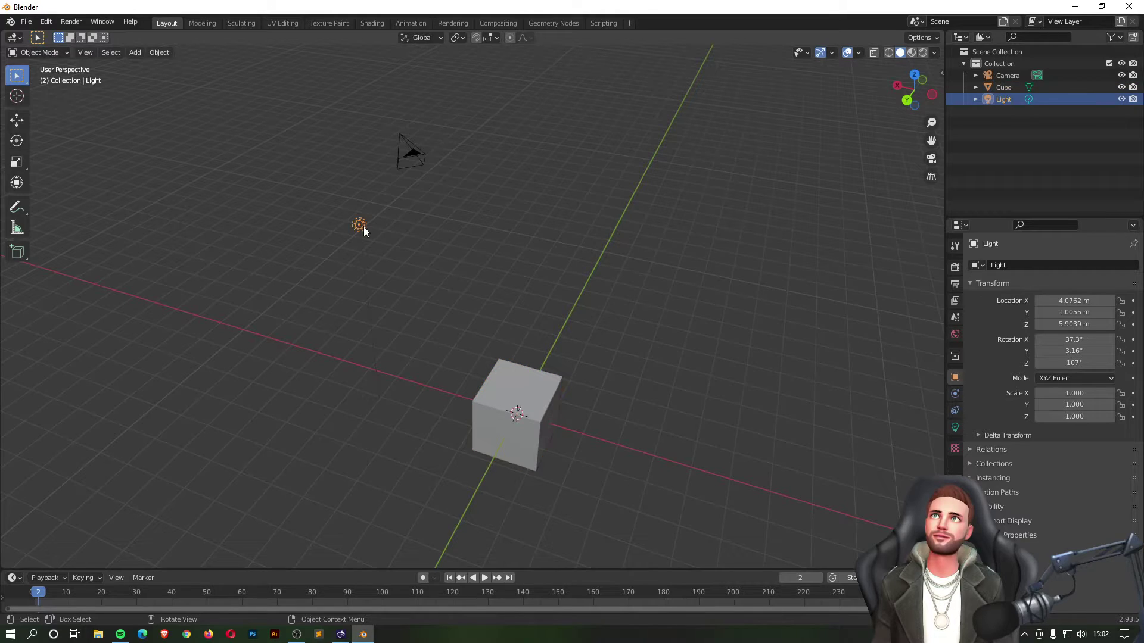
{"action": "left_click", "coordinate": [396, 155]}
{"action": "left_click", "coordinate": [505, 392]}
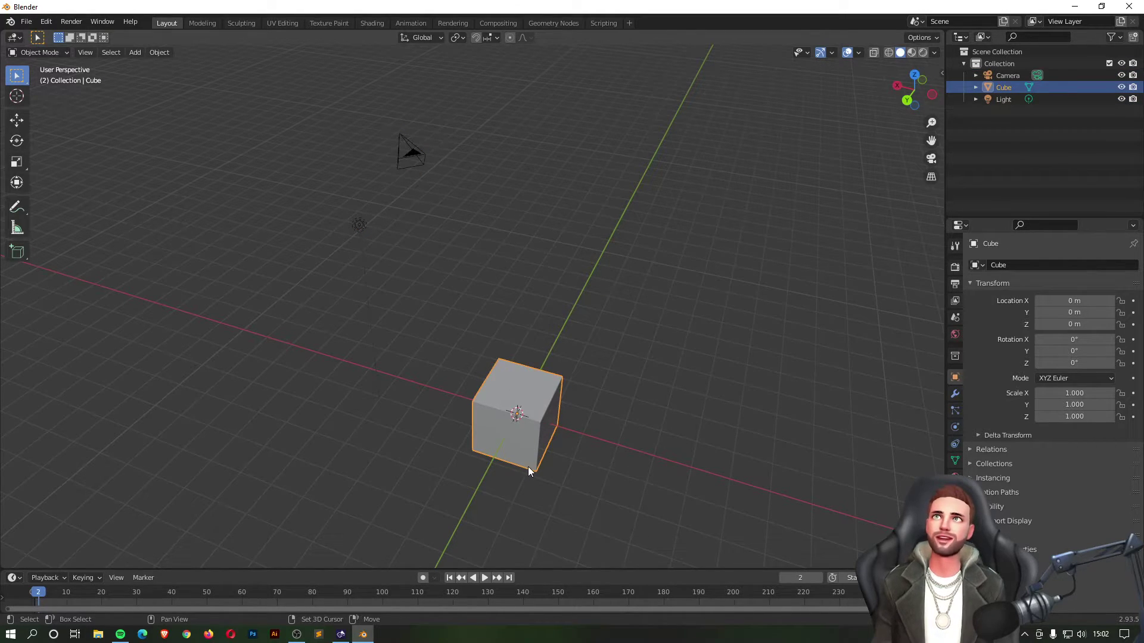
Step: Frame the cube closely at an angle, deselect it and select it again
{"action": "middle_click_drag", "start_coordinate": [549, 505], "coordinate": [528, 383], "text": "shift"}
{"action": "scroll", "coordinate": [481, 286], "scroll_direction": "up", "scroll_amount": 2}
{"action": "scroll", "coordinate": [481, 287], "scroll_direction": "up", "scroll_amount": 2}
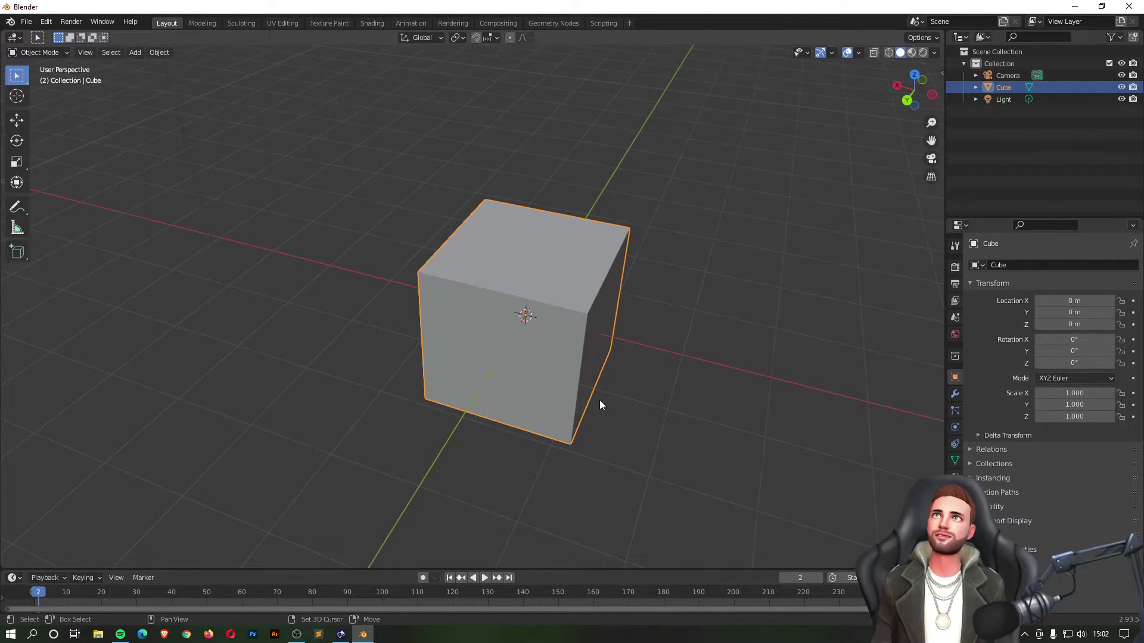
{"action": "middle_click_drag", "start_coordinate": [600, 401], "coordinate": [528, 395], "text": "shift"}
{"action": "middle_click_drag", "start_coordinate": [545, 377], "coordinate": [528, 436]}
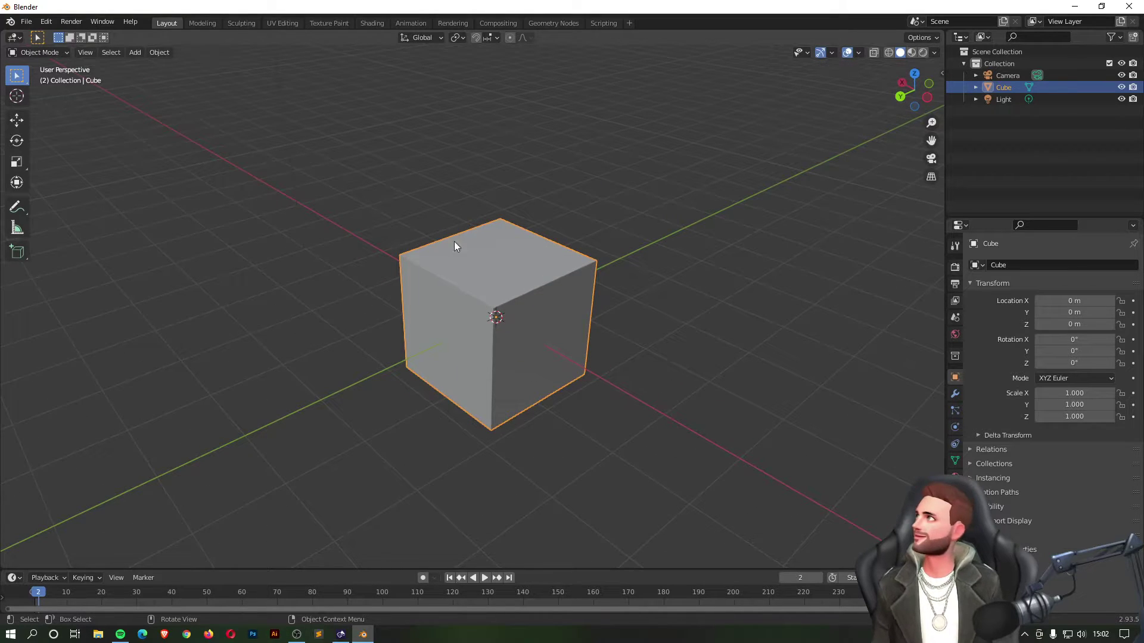
{"action": "left_click", "coordinate": [680, 323]}
{"action": "left_click", "coordinate": [453, 310]}
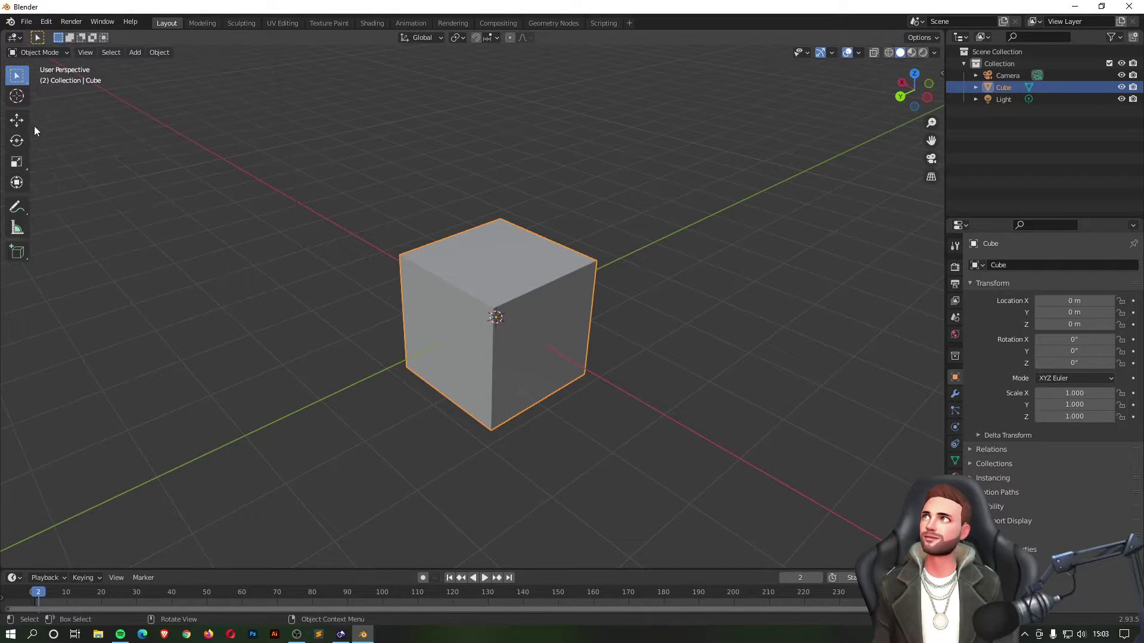
Step: Activate the Move tool and examine the cube's axis arrows from several angles and up close
{"action": "left_click", "coordinate": [17, 122]}
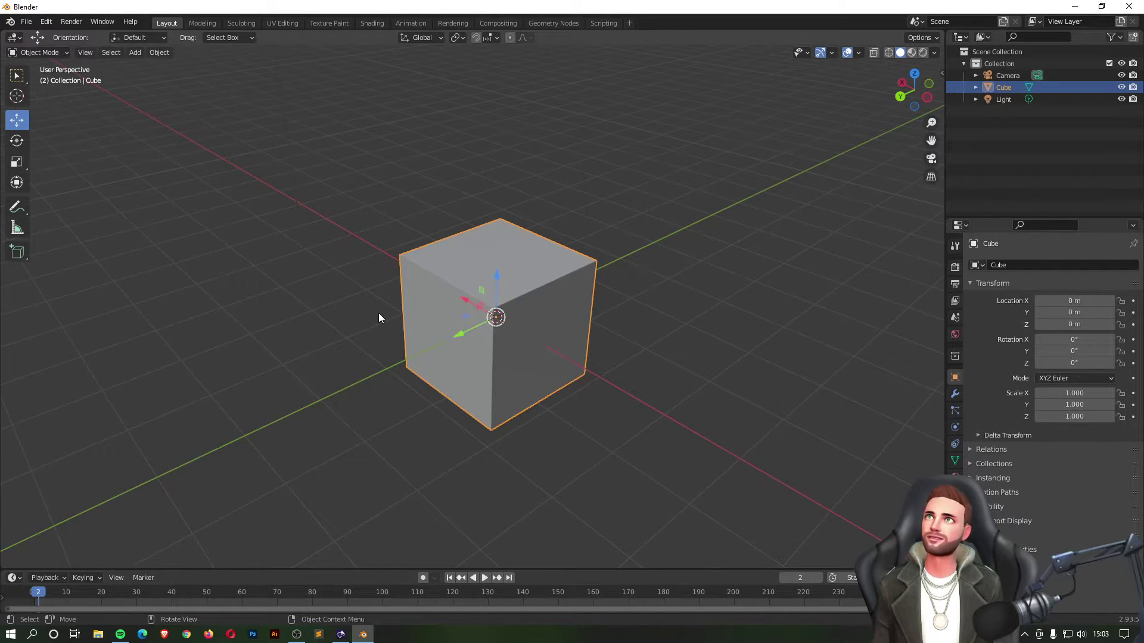
{"action": "middle_click_drag", "start_coordinate": [378, 313], "coordinate": [492, 316]}
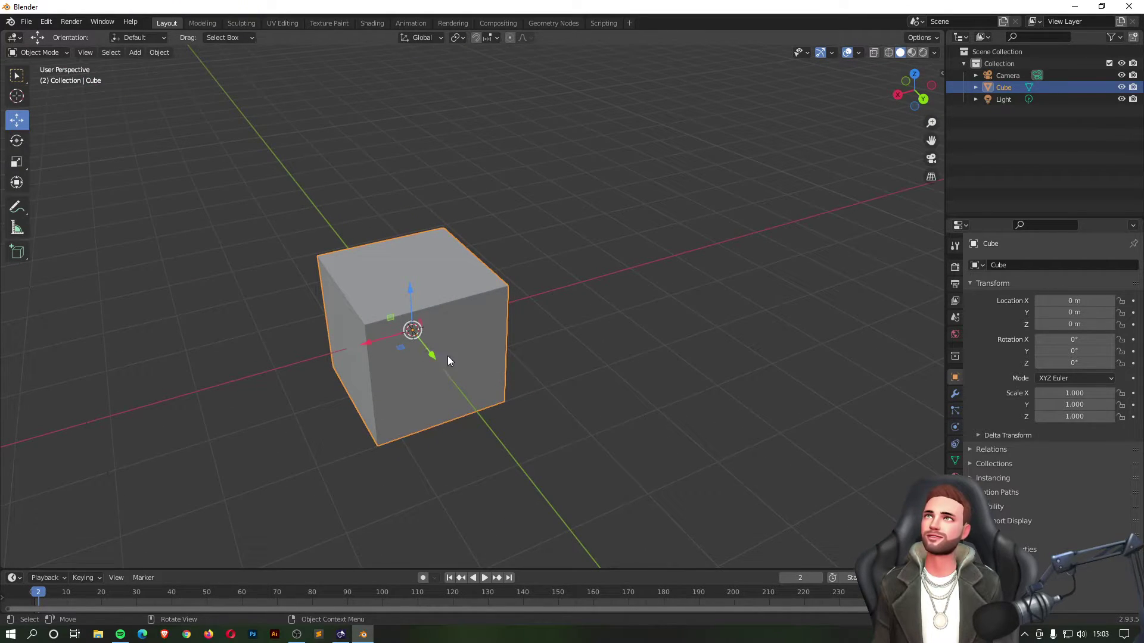
{"action": "middle_click_drag", "start_coordinate": [549, 318], "coordinate": [461, 332]}
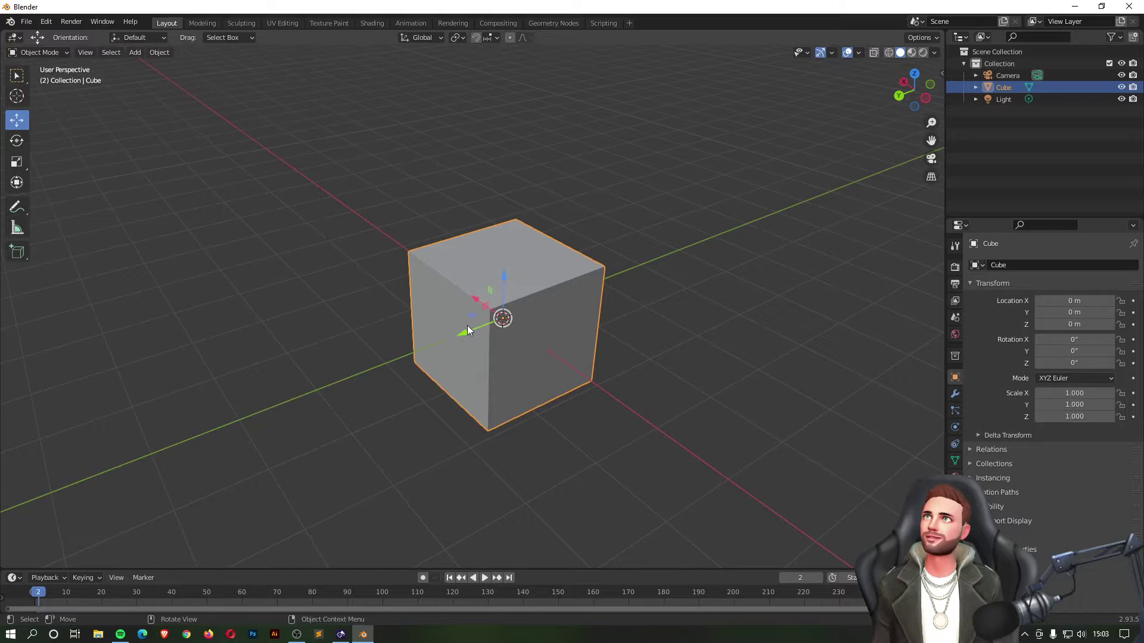
{"action": "scroll", "coordinate": [441, 332], "scroll_direction": "up", "scroll_amount": 2}
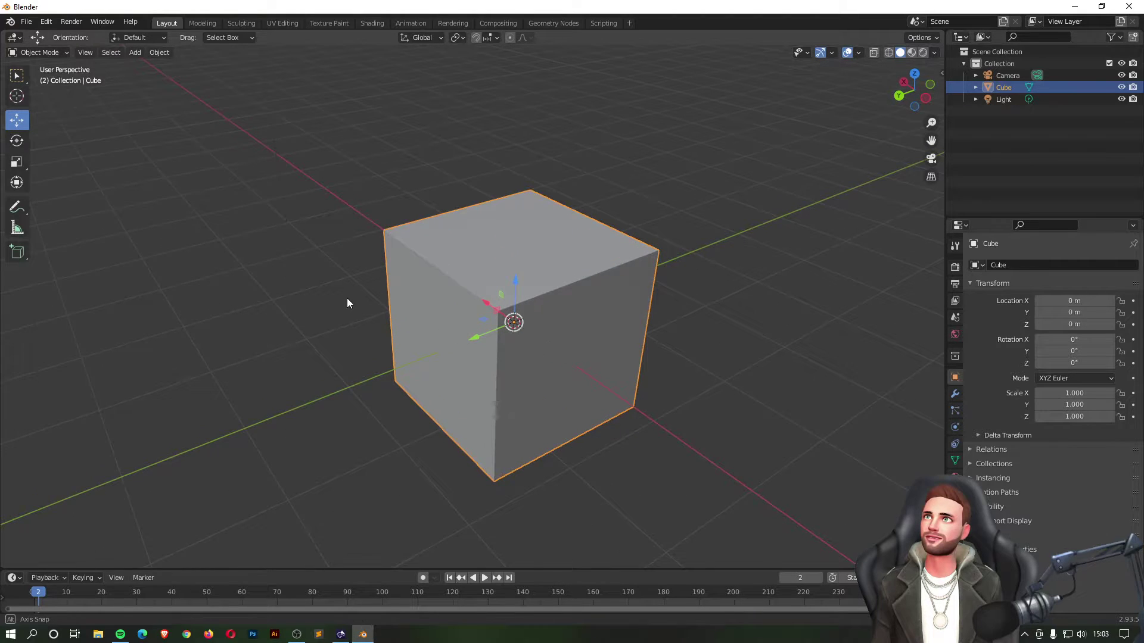
{"action": "mouse_move", "coordinate": [348, 302]}
{"action": "middle_mouse_down"}
{"action": "mouse_move", "coordinate": [408, 320]}
{"action": "mouse_move", "coordinate": [492, 298]}
{"action": "mouse_move", "coordinate": [334, 315]}
{"action": "mouse_move", "coordinate": [398, 289]}
{"action": "mouse_move", "coordinate": [498, 306]}
{"action": "mouse_move", "coordinate": [355, 291]}
{"action": "middle_mouse_up"}
{"action": "scroll", "coordinate": [433, 317], "scroll_direction": "up", "scroll_amount": 2}
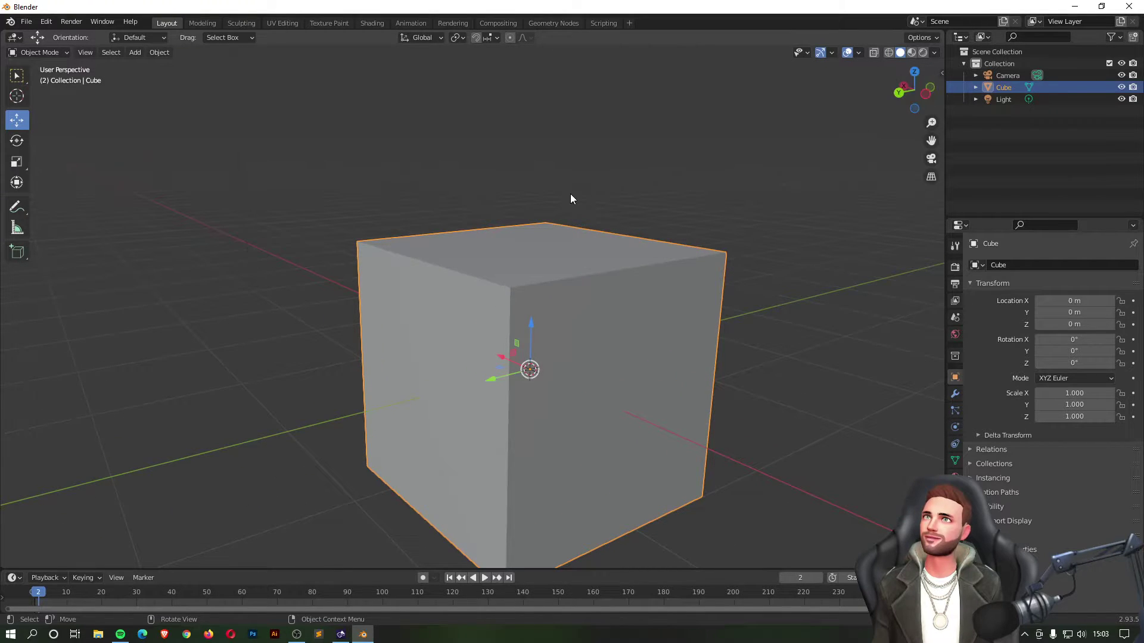
{"action": "middle_click_drag", "start_coordinate": [571, 196], "coordinate": [514, 260]}
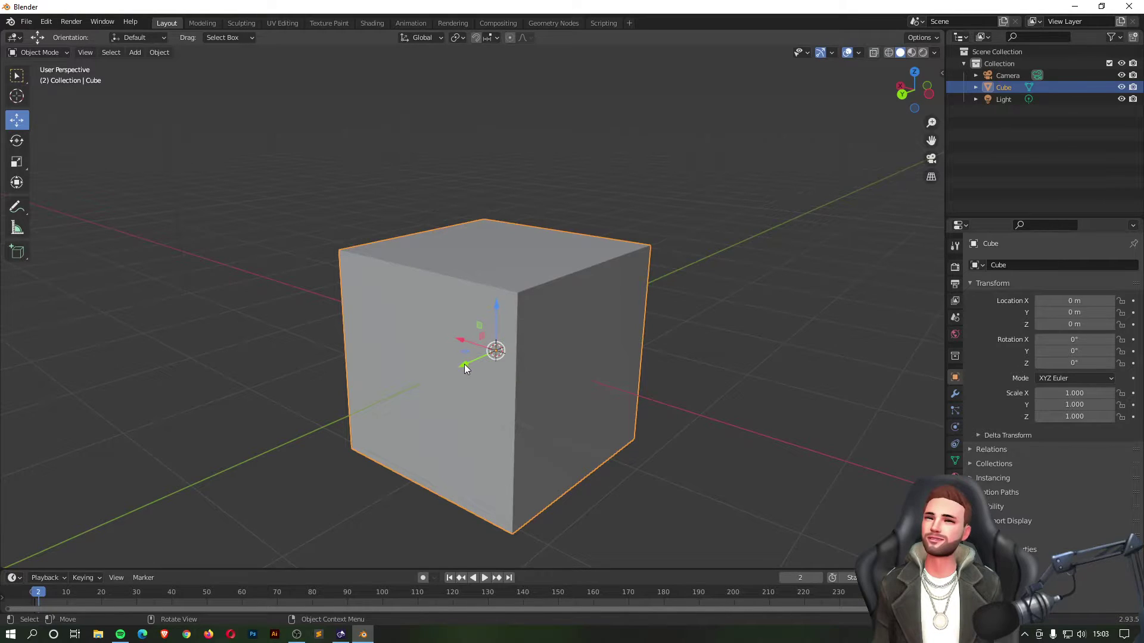
Step: Move the cube along the Y axis to about -3.4 m, keeping it selected
{"action": "left_click_drag", "start_coordinate": [464, 366], "coordinate": [570, 471]}
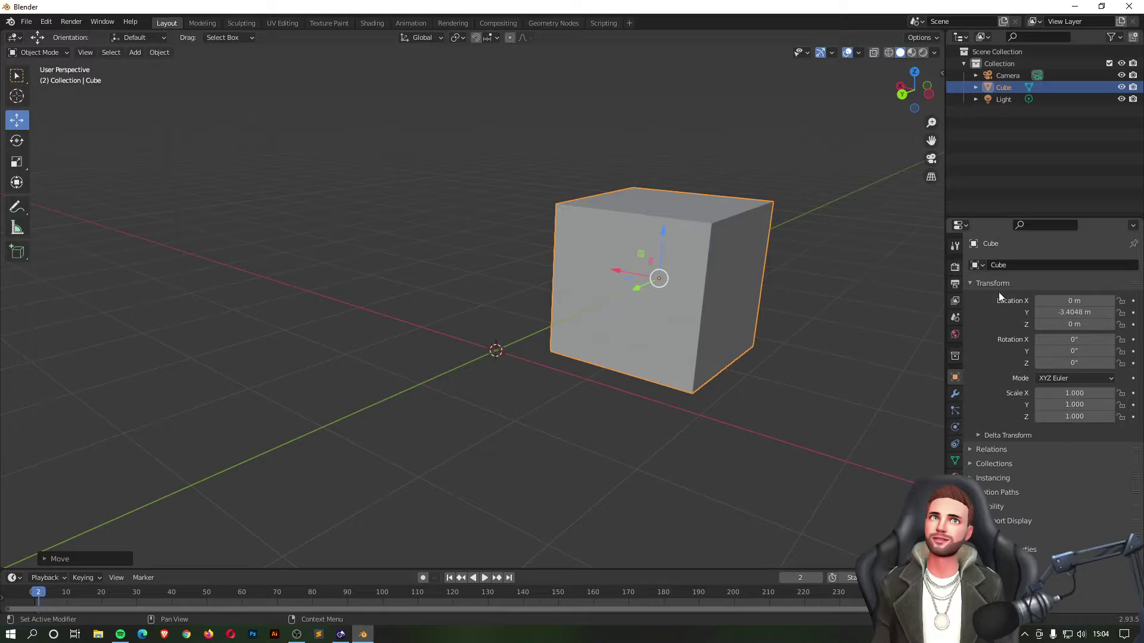
{"action": "left_click", "coordinate": [850, 264]}
{"action": "left_click", "coordinate": [685, 233]}
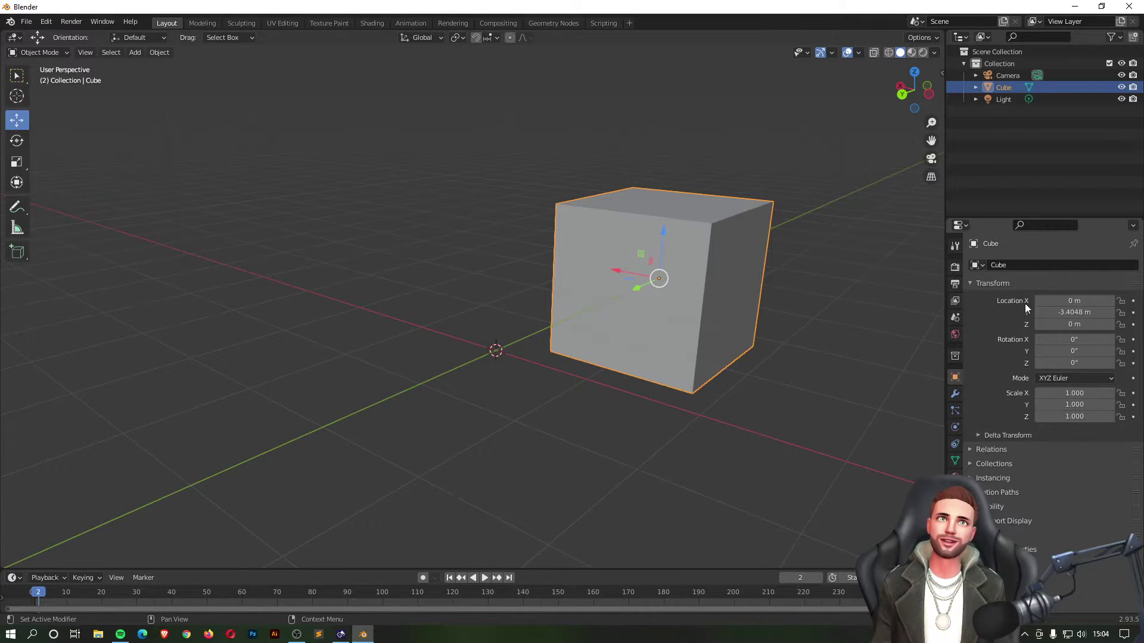
Step: Try different values for the cube's Y location, including about -0.96 m, and set it to 0 m
{"action": "left_click_drag", "start_coordinate": [1069, 313], "coordinate": [999, 312]}
{"action": "left_click", "coordinate": [1069, 312]}
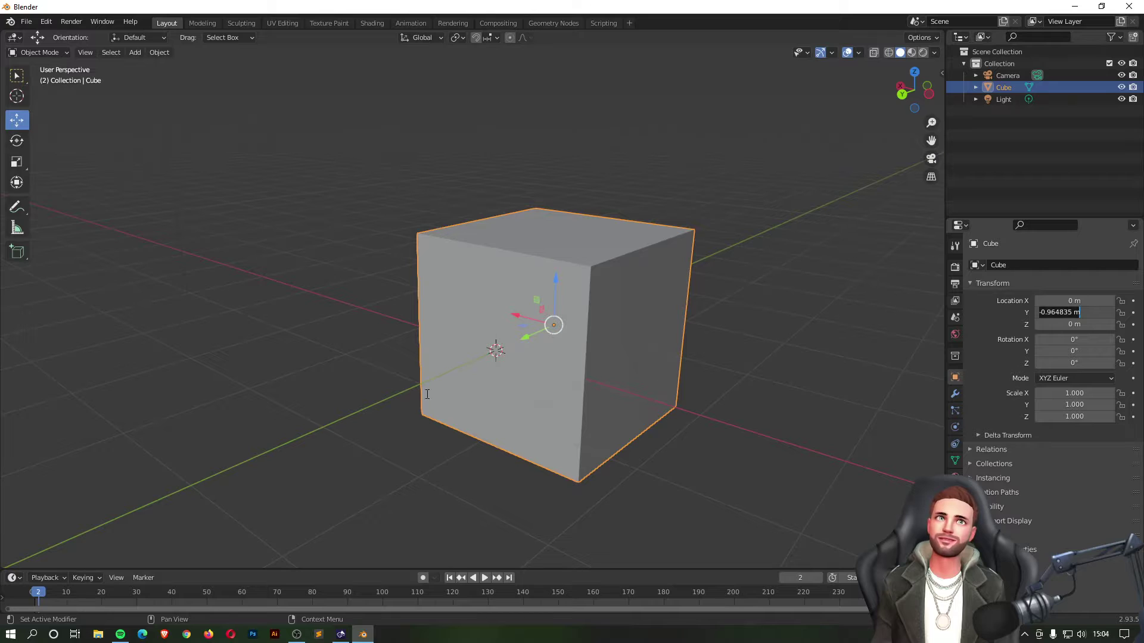
{"action": "type", "text": "0"}
{"action": "key", "text": "Return"}
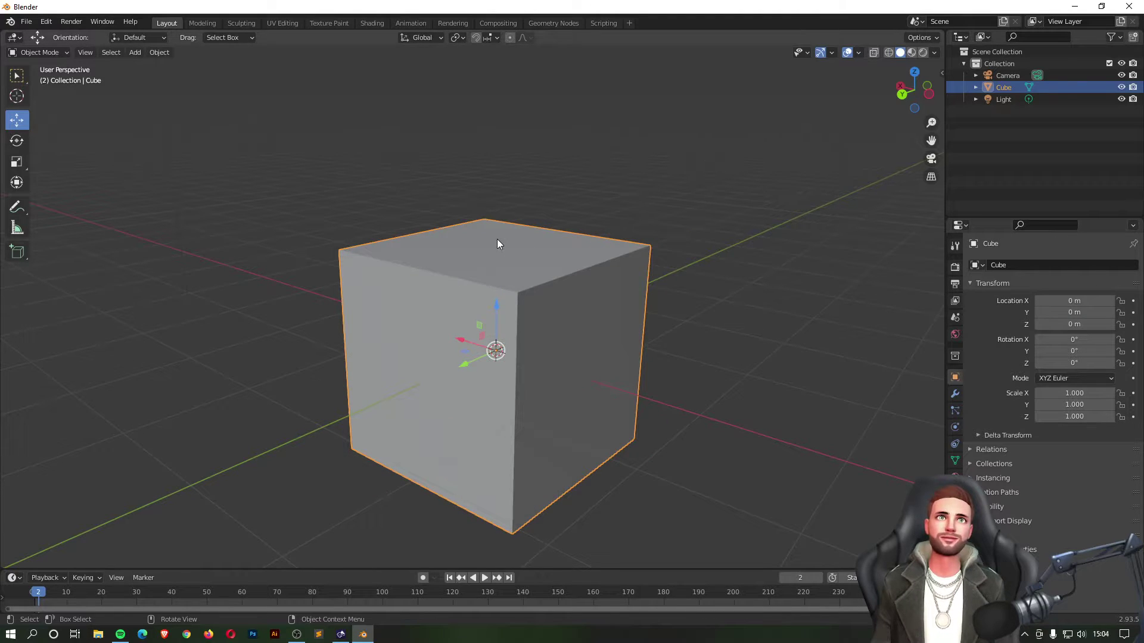
{"action": "mouse_move", "coordinate": [1083, 313]}
{"action": "left_mouse_down"}
{"action": "mouse_move", "coordinate": [971, 312]}
{"action": "mouse_move", "coordinate": [1114, 312]}
{"action": "mouse_move", "coordinate": [923, 312]}
{"action": "mouse_move", "coordinate": [1114, 312]}
{"action": "mouse_move", "coordinate": [923, 312]}
{"action": "mouse_move", "coordinate": [1066, 313]}
{"action": "left_mouse_up"}
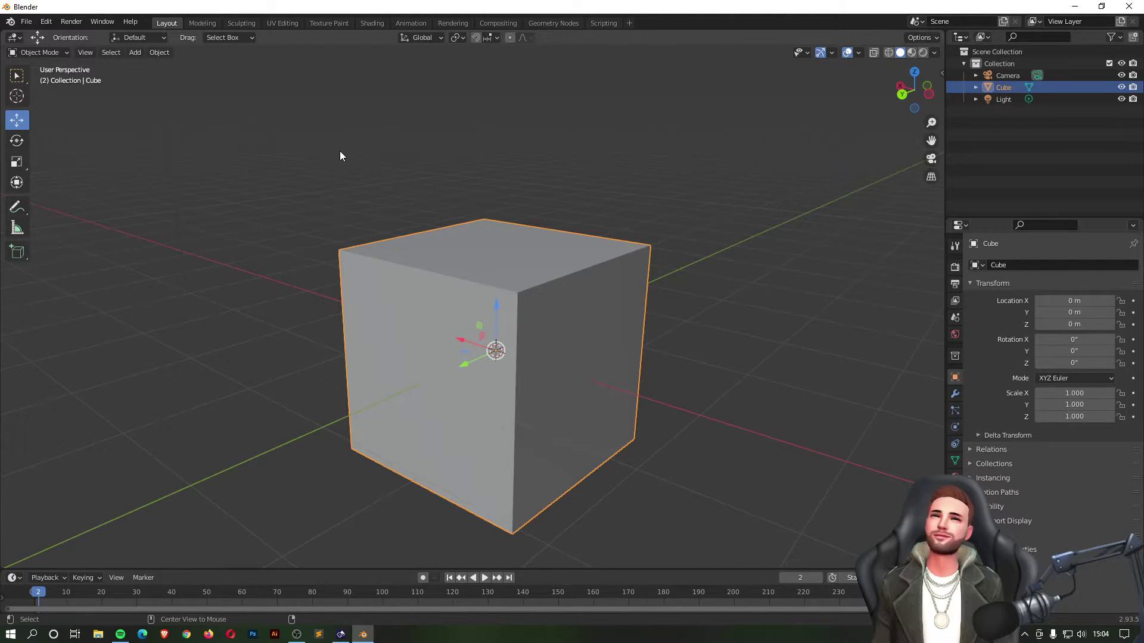
Step: Try moving the cube along the Y axis with its axis arrow from a wider perspective view
{"action": "key", "text": "Right"}
{"action": "middle_click_drag", "start_coordinate": [613, 237], "coordinate": [634, 219]}
{"action": "scroll", "coordinate": [452, 224], "scroll_direction": "down", "scroll_amount": 3}
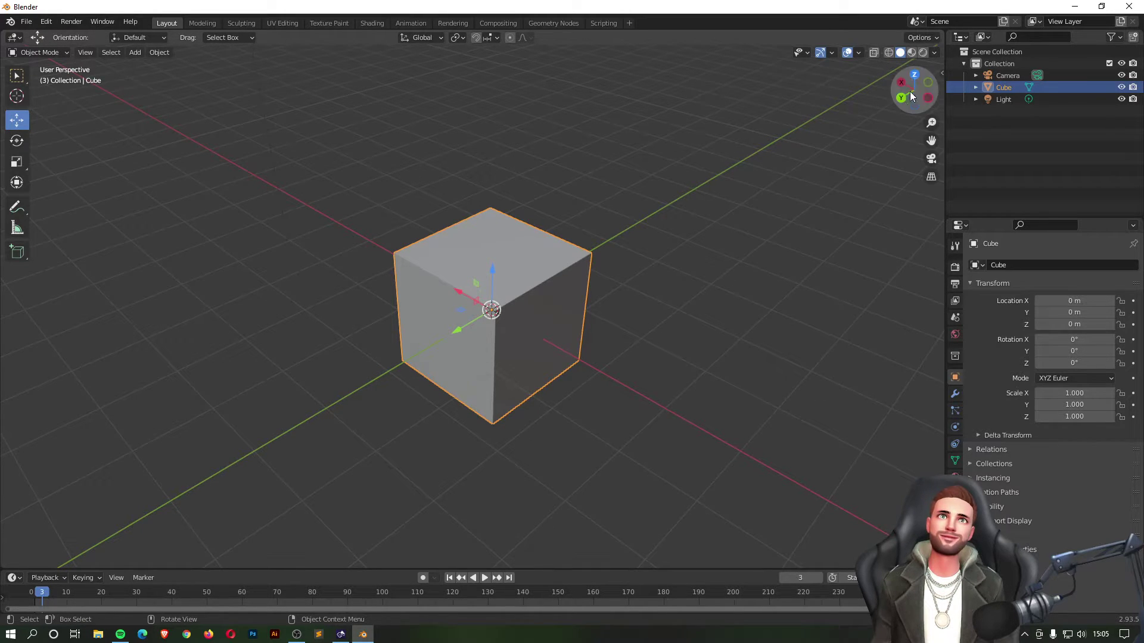
{"action": "middle_click_drag", "start_coordinate": [666, 243], "coordinate": [488, 374]}
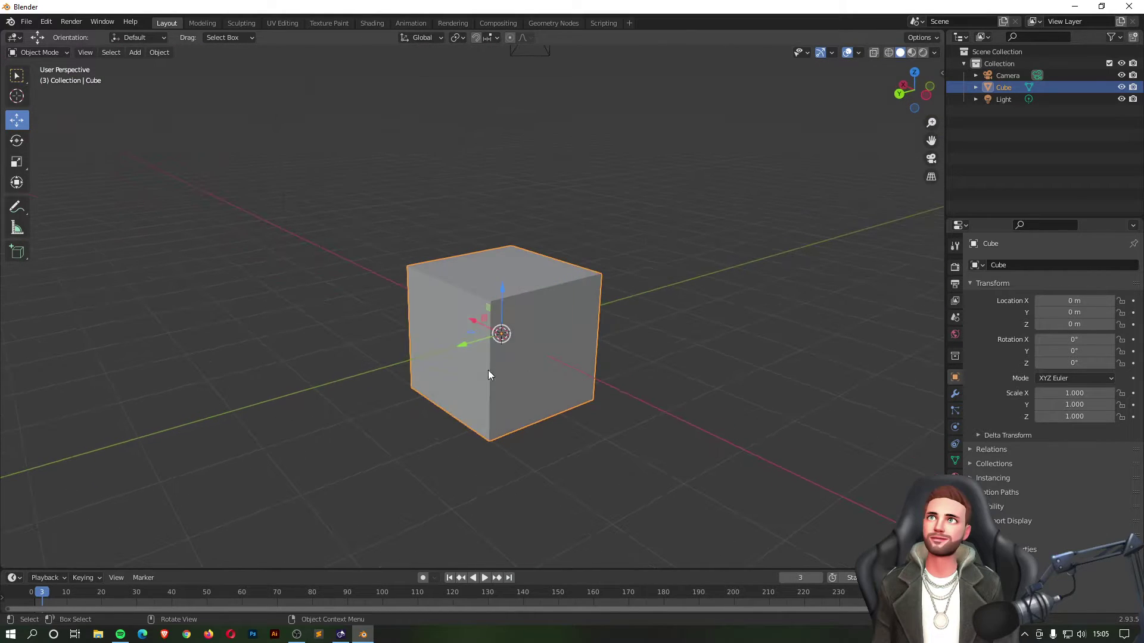
{"action": "mouse_move", "coordinate": [463, 349]}
{"action": "left_mouse_down"}
{"action": "mouse_move", "coordinate": [615, 290]}
{"action": "mouse_move", "coordinate": [525, 324]}
{"action": "mouse_move", "coordinate": [316, 367]}
{"action": "mouse_move", "coordinate": [539, 330]}
{"action": "mouse_move", "coordinate": [700, 280]}
{"action": "mouse_move", "coordinate": [389, 369]}
{"action": "mouse_move", "coordinate": [460, 355]}
{"action": "left_mouse_up"}
{"action": "middle_click_drag", "start_coordinate": [327, 225], "coordinate": [305, 225]}
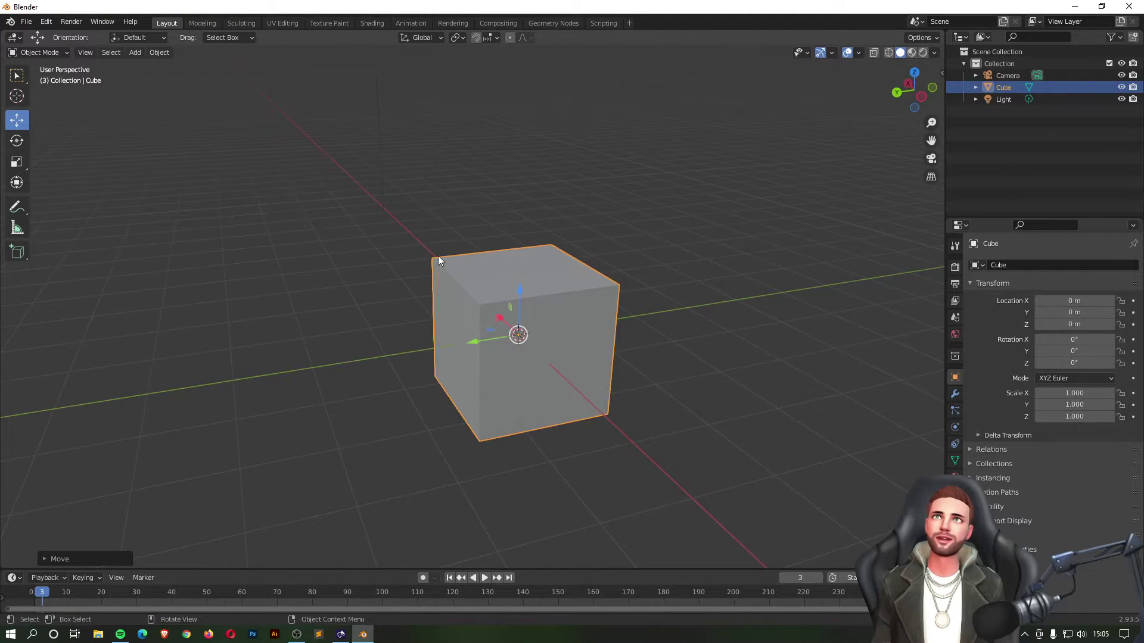
Step: Try moving the cube along the X axis with its axis arrow, and undo the move
{"action": "middle_click_drag", "start_coordinate": [358, 330], "coordinate": [474, 263]}
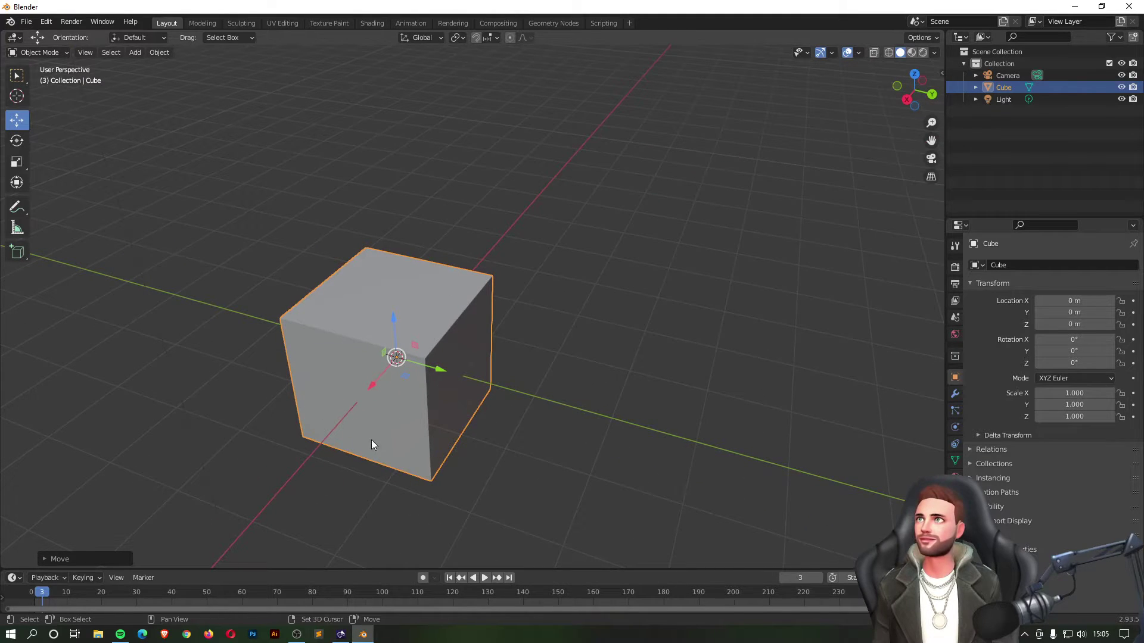
{"action": "middle_click_drag", "start_coordinate": [252, 467], "coordinate": [339, 383], "text": "shift"}
{"action": "scroll", "coordinate": [529, 230], "scroll_direction": "up", "scroll_amount": 2}
{"action": "middle_click_drag", "start_coordinate": [529, 232], "coordinate": [488, 274]}
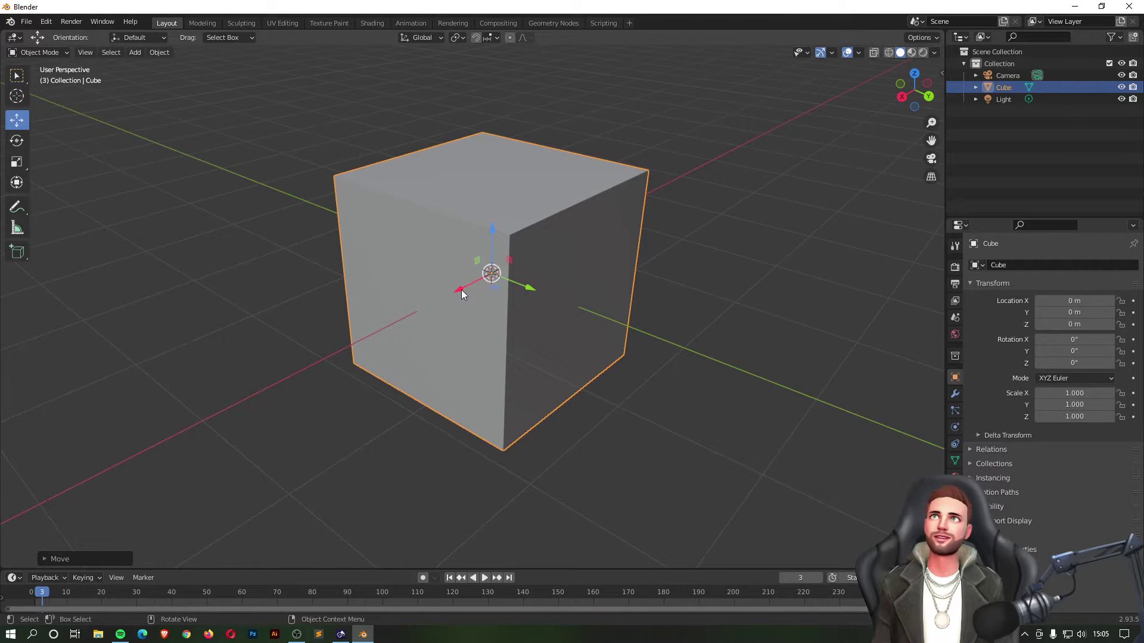
{"action": "left_click_drag", "start_coordinate": [461, 291], "coordinate": [710, 325]}
{"action": "key", "text": "ctrl+z"}
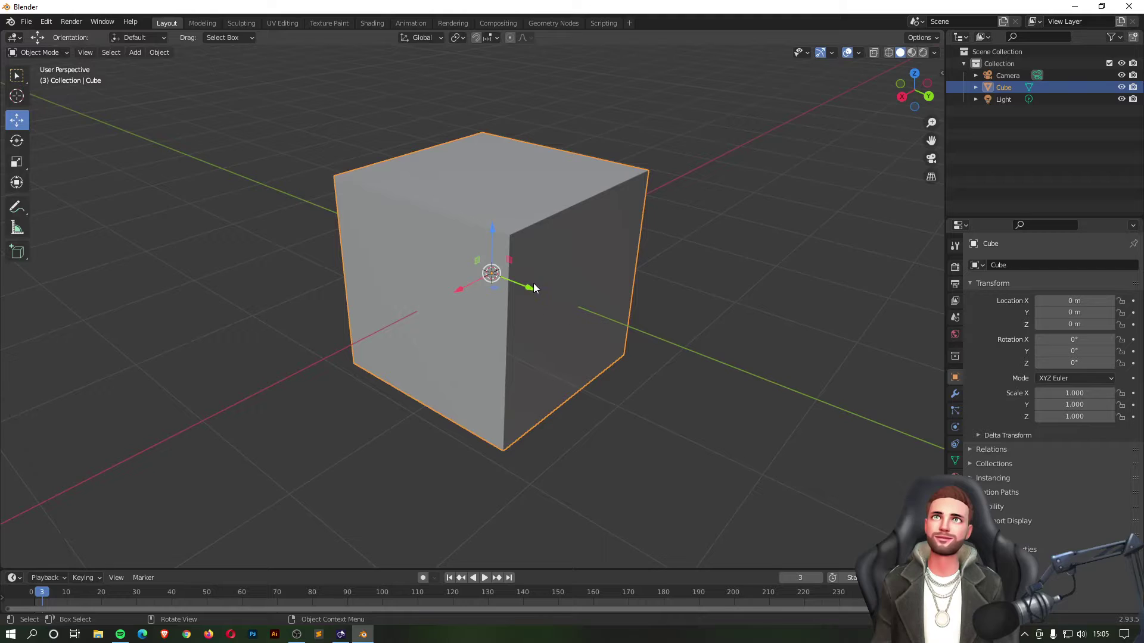
Step: Try moving the cube along the Y axis and along the Z axis with its axis arrows, undoing each move
{"action": "left_click_drag", "start_coordinate": [534, 288], "coordinate": [758, 370]}
{"action": "key", "text": "ctrl+z"}
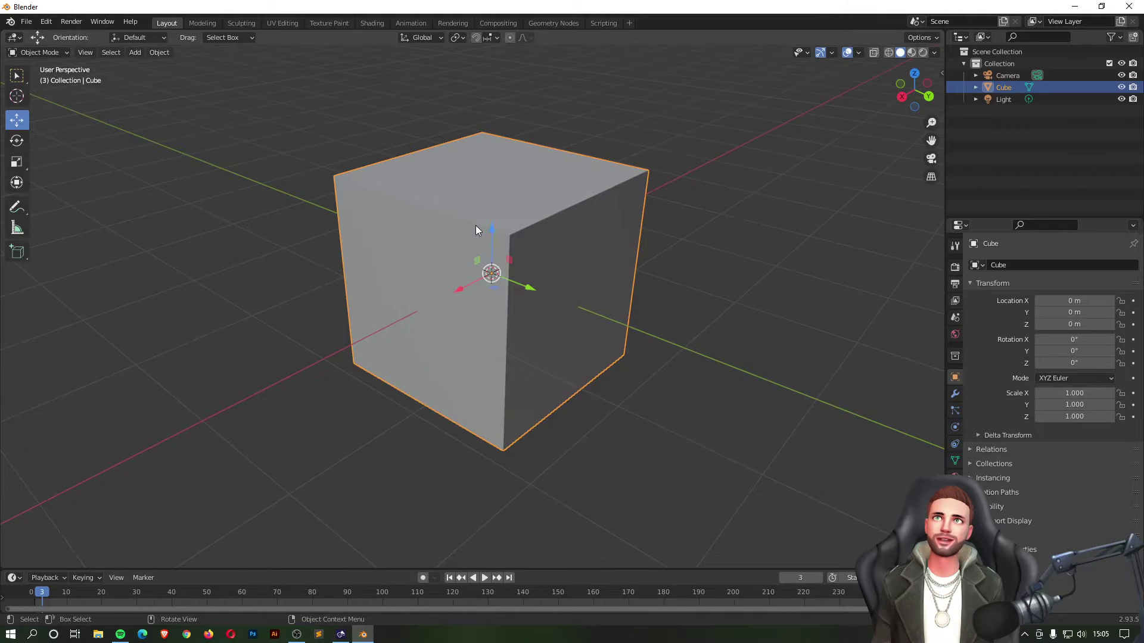
{"action": "left_click_drag", "start_coordinate": [491, 231], "coordinate": [525, 291]}
{"action": "key", "text": "ctrl+z"}
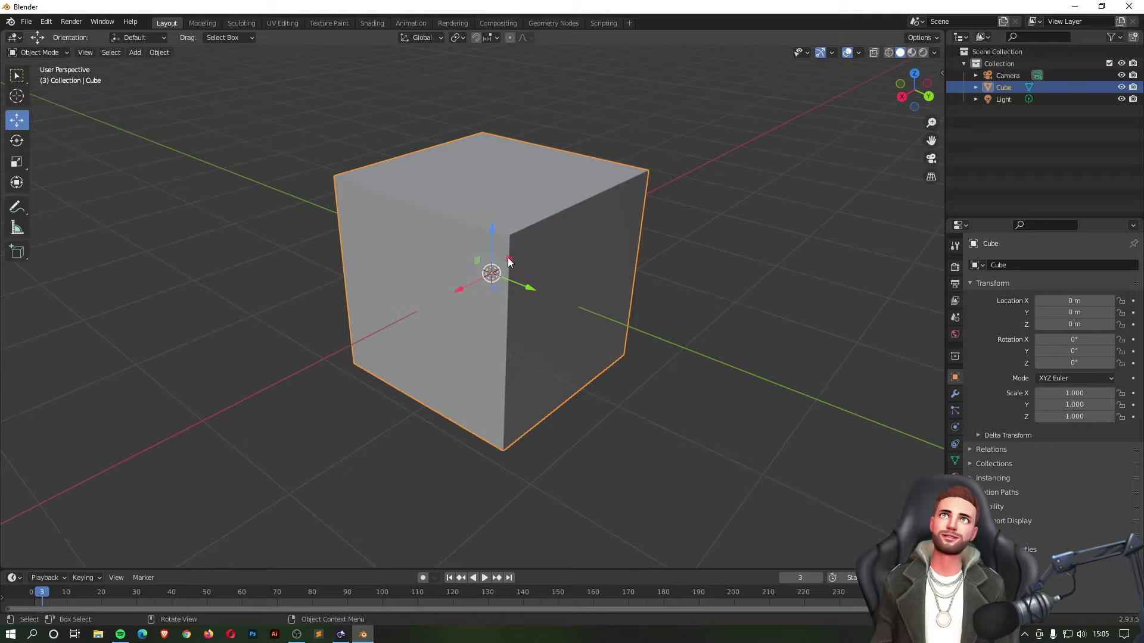
Step: Try moving the cube within the YZ plane with its plane handle, including to about Y 3.32 m, and reset its location
{"action": "left_click_drag", "start_coordinate": [508, 263], "coordinate": [588, 253]}
{"action": "key", "text": "alt+g"}
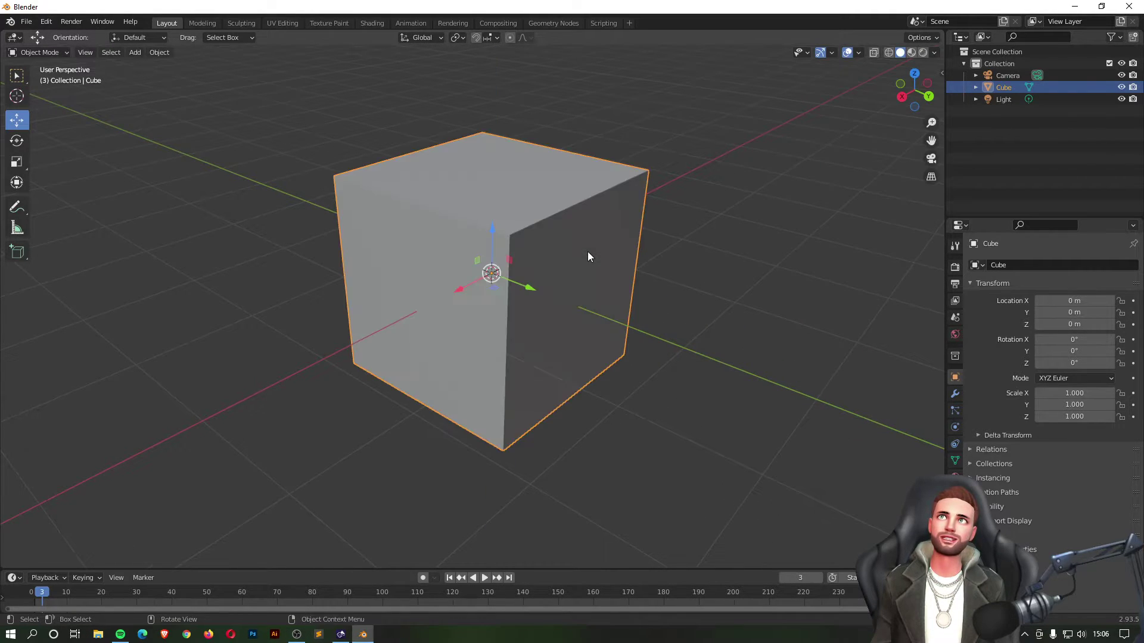
{"action": "scroll", "coordinate": [588, 257], "scroll_direction": "down", "scroll_amount": 4}
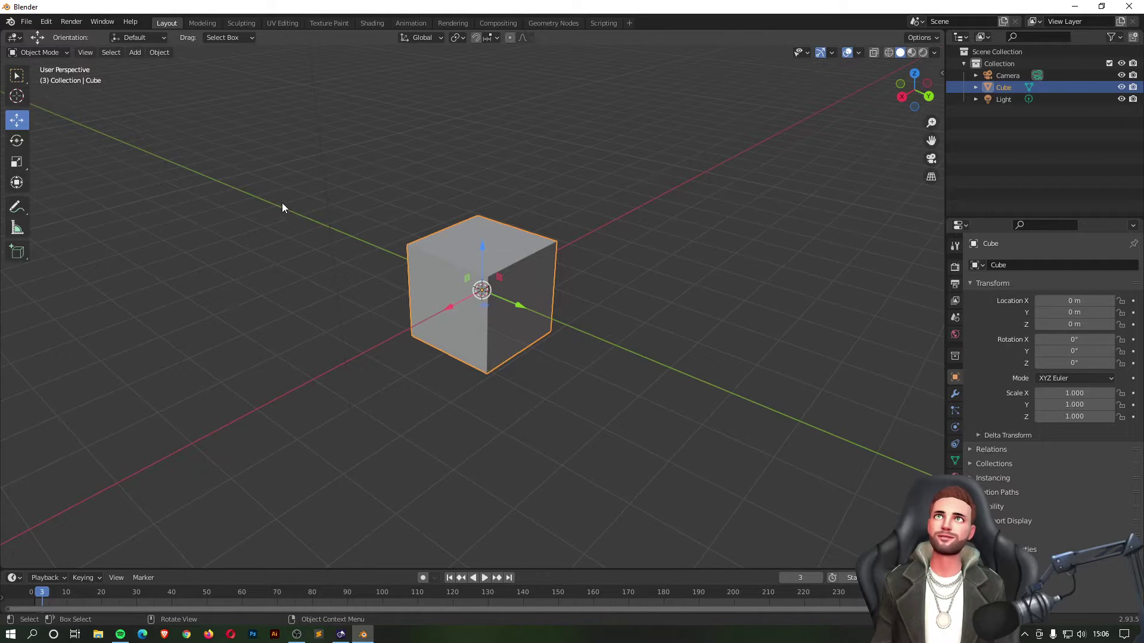
{"action": "middle_click_drag", "start_coordinate": [564, 331], "coordinate": [617, 280]}
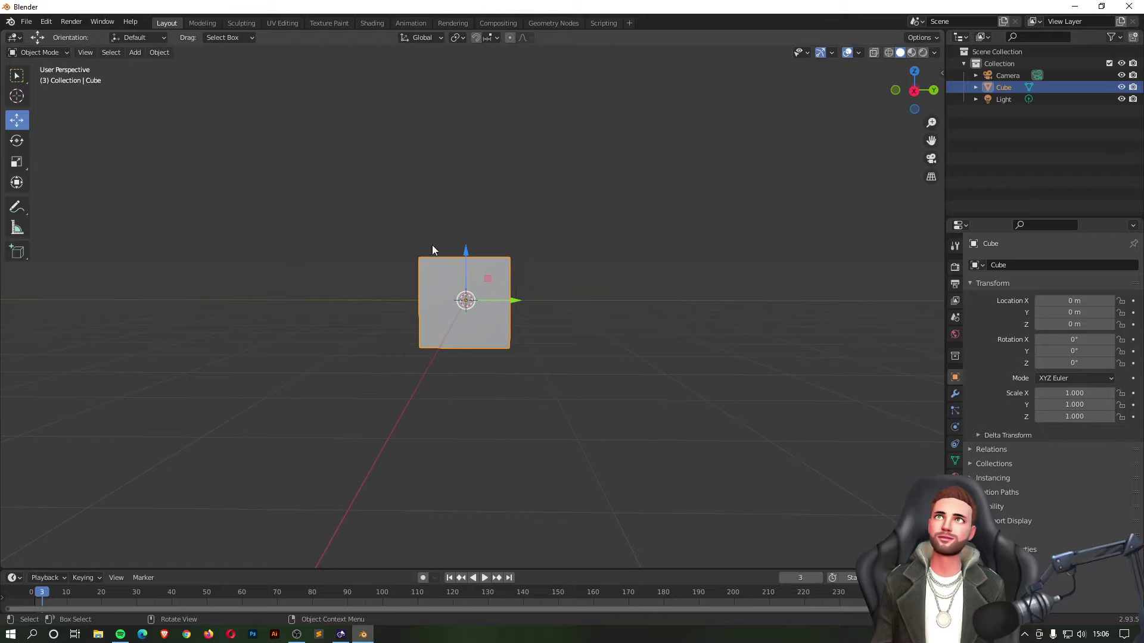
{"action": "middle_click_drag", "start_coordinate": [660, 243], "coordinate": [634, 249]}
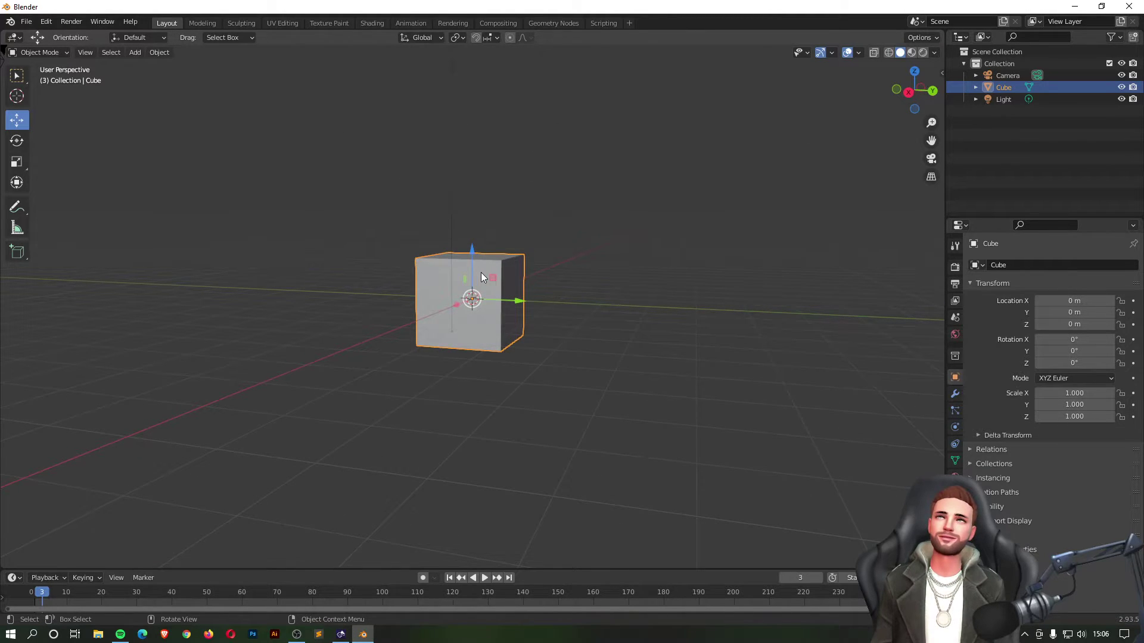
{"action": "left_click_drag", "start_coordinate": [496, 278], "coordinate": [655, 279]}
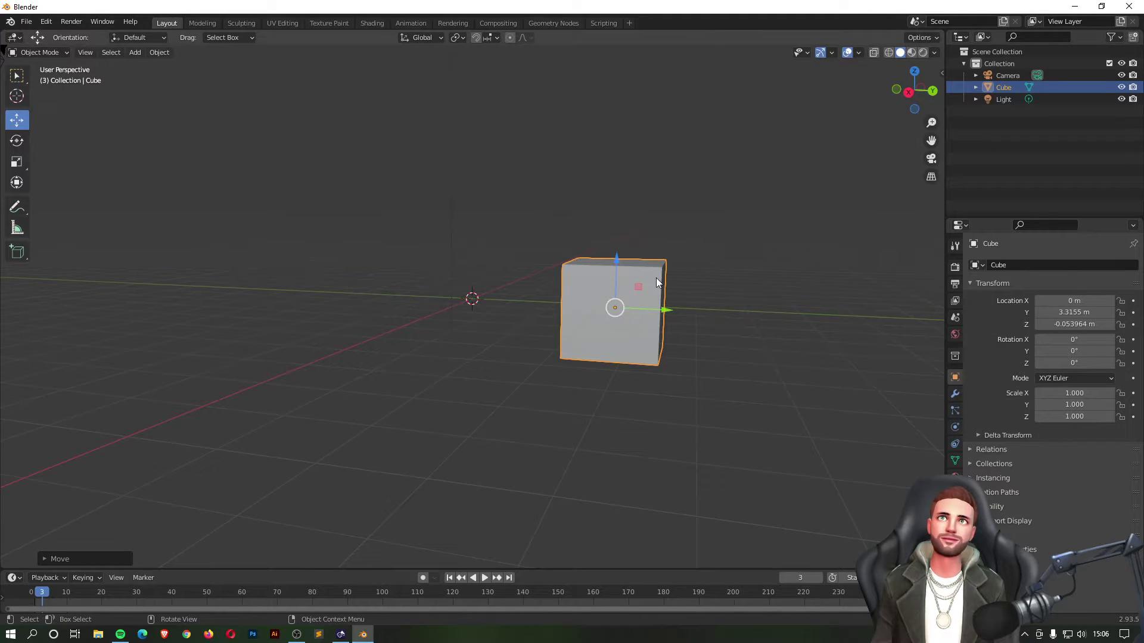
{"action": "left_click_drag", "start_coordinate": [638, 287], "coordinate": [470, 214]}
{"action": "key", "text": "ctrl+z"}
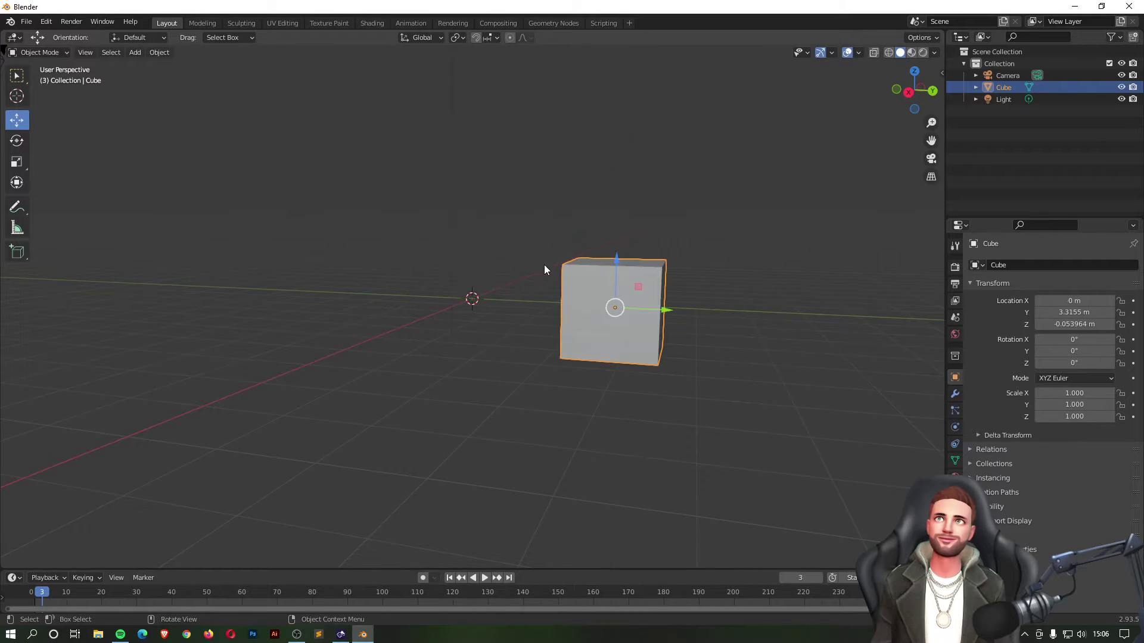
{"action": "key", "text": "alt+g"}
Step: Try moving the cube within the XZ plane to about X 2.03 m and Z 2.30 m, and undo the move
{"action": "middle_click_drag", "start_coordinate": [594, 248], "coordinate": [484, 262]}
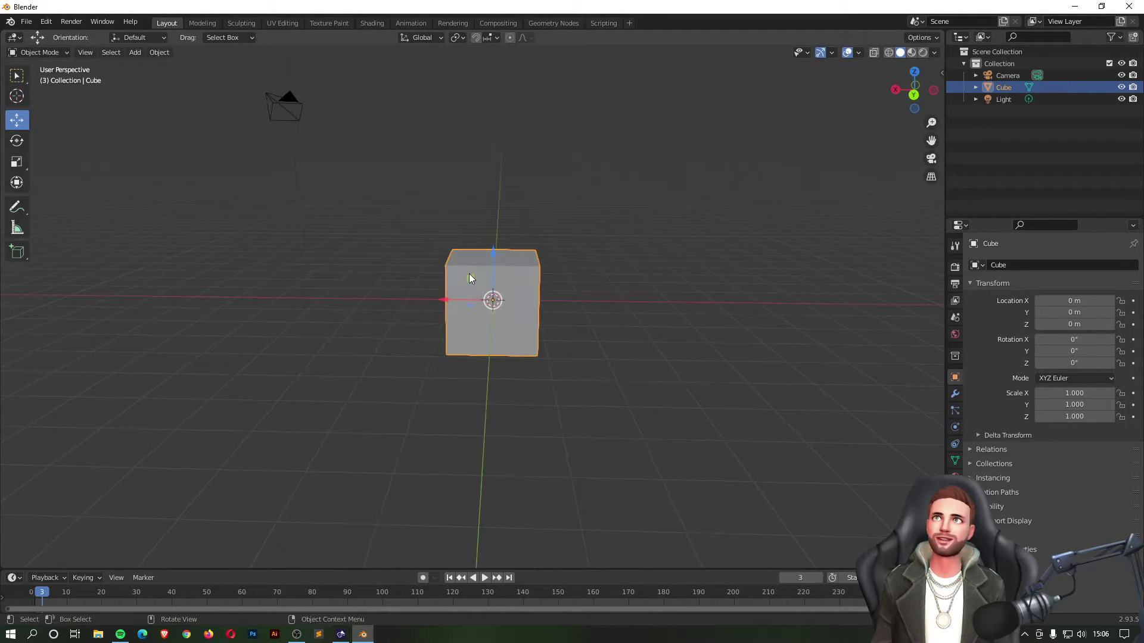
{"action": "left_click_drag", "start_coordinate": [471, 281], "coordinate": [384, 185]}
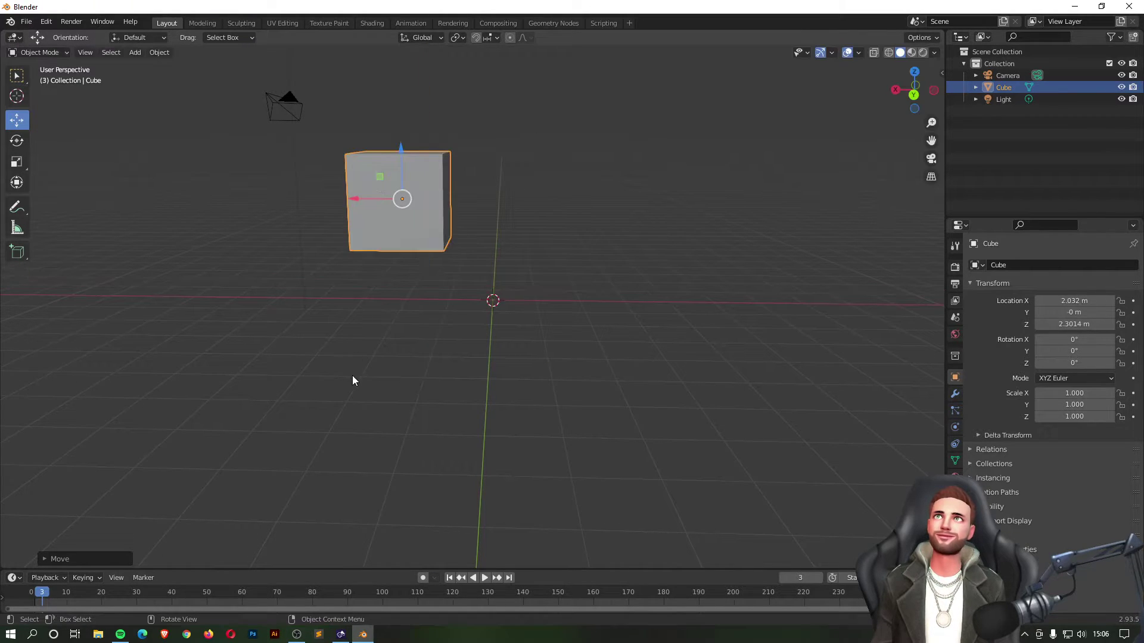
{"action": "key", "text": "ctrl+z"}
Step: Try moving the cube within the XY plane with its plane handle, undo the move, and reset the cube to the world origin
{"action": "middle_click_drag", "start_coordinate": [335, 365], "coordinate": [506, 359]}
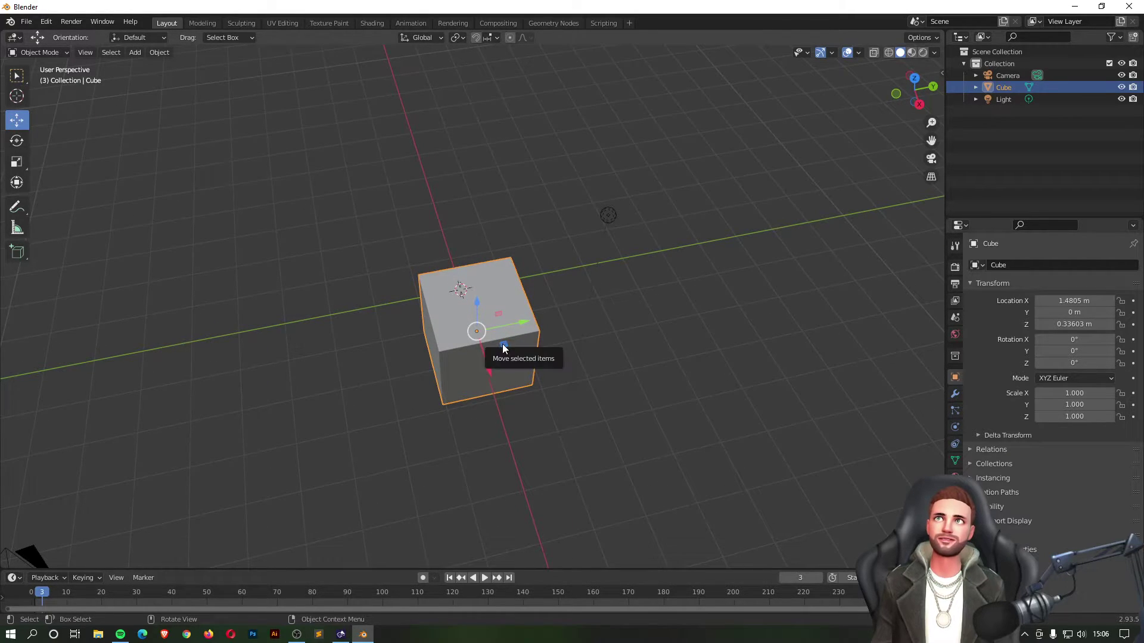
{"action": "left_click_drag", "start_coordinate": [502, 345], "coordinate": [734, 287]}
{"action": "key", "text": "ctrl+z"}
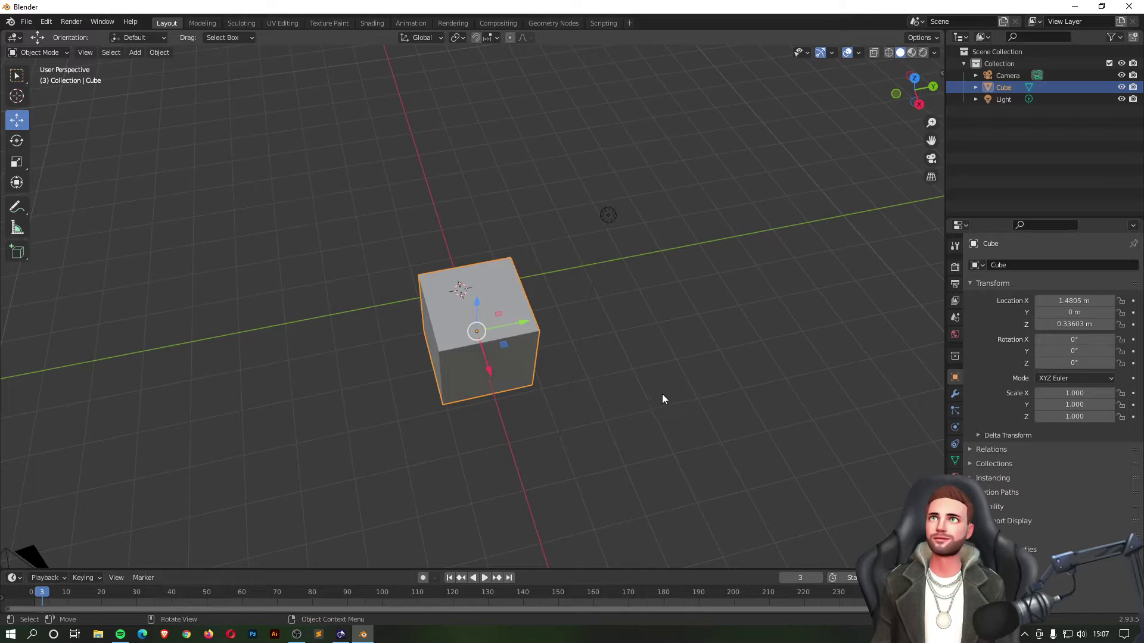
{"action": "middle_click_drag", "start_coordinate": [662, 394], "coordinate": [540, 358]}
{"action": "key", "text": "alt+g"}
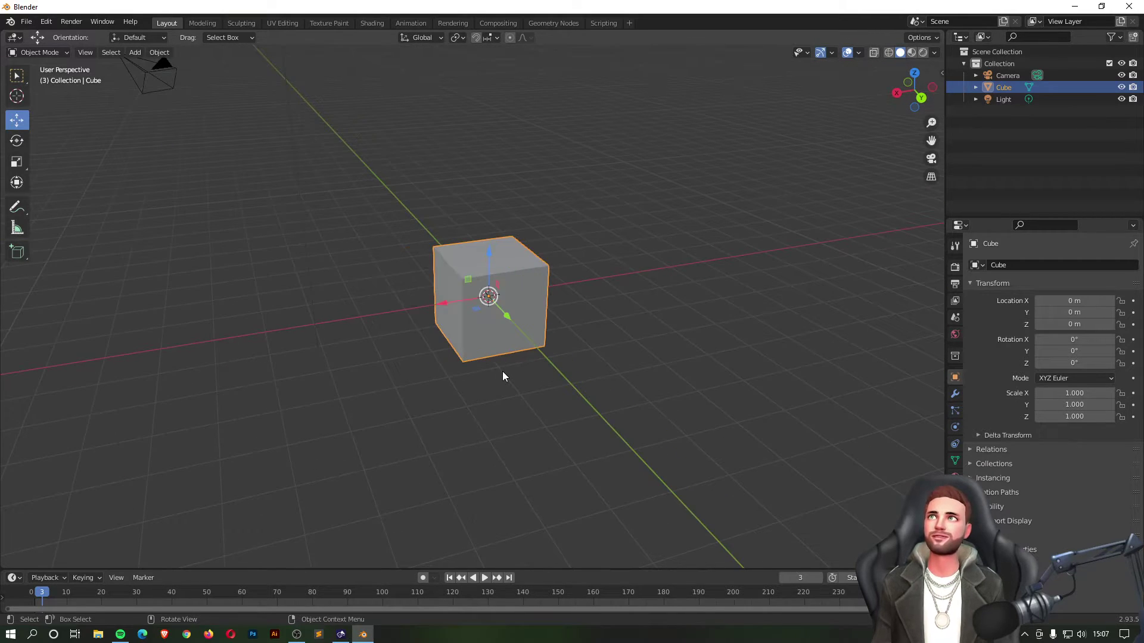
Step: Undo the cube's location reset, clear its location again, and step the timeline back to frame 2
{"action": "scroll", "coordinate": [407, 318], "scroll_direction": "up", "scroll_amount": 5}
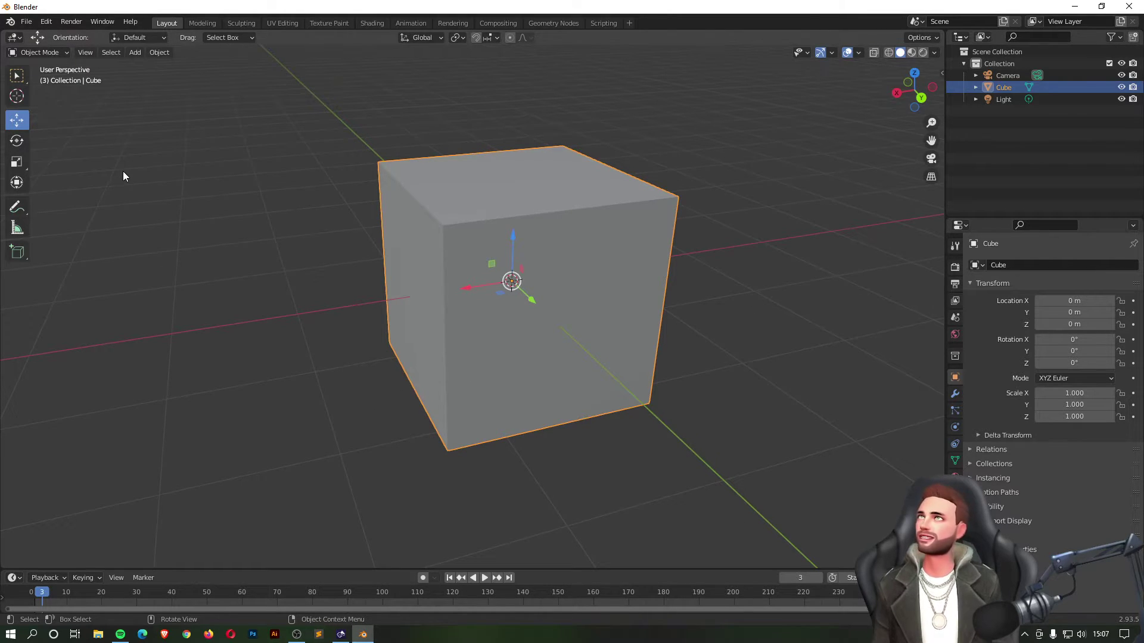
{"action": "key", "text": "ctrl+z"}
{"action": "key", "text": "ctrl+z"}
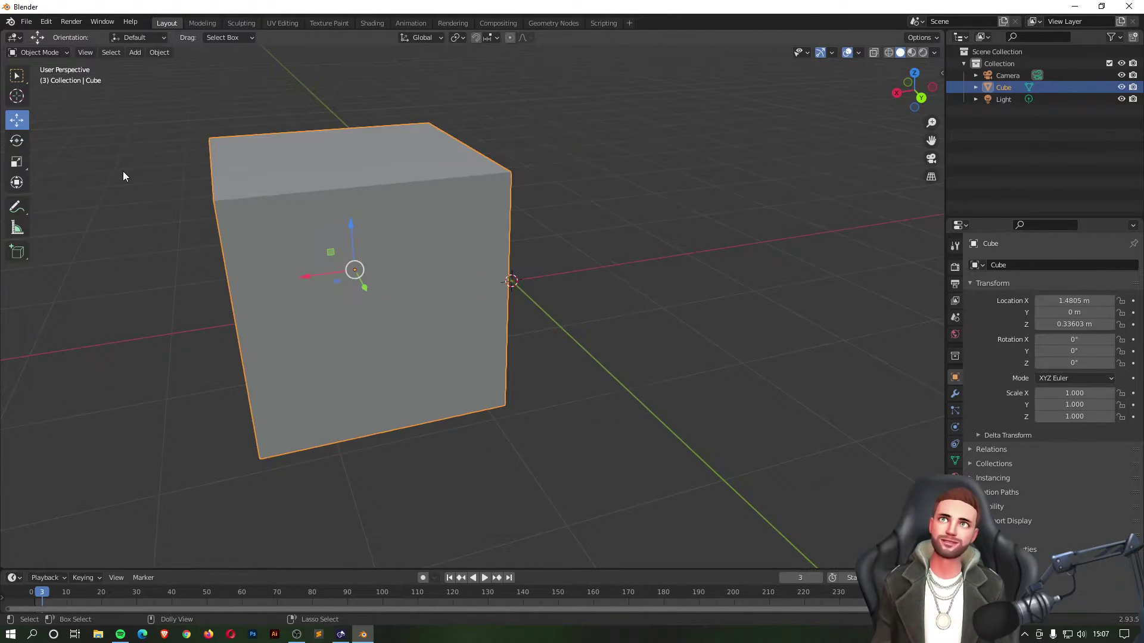
{"action": "key", "text": "alt+g"}
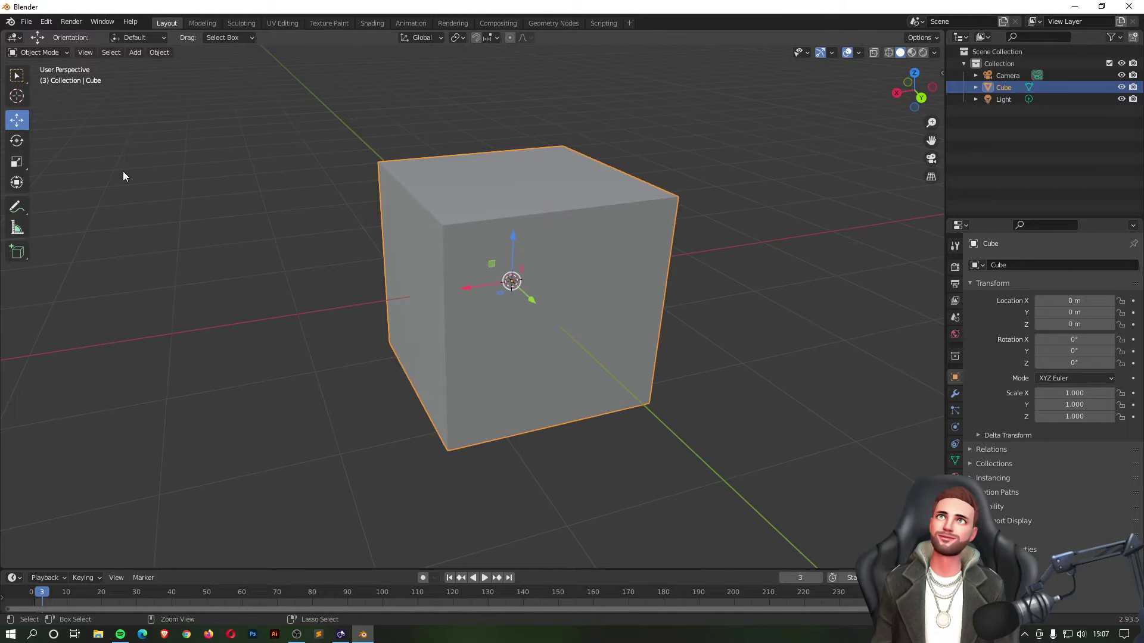
{"action": "key", "text": "Left"}
Step: Try grabbing the cube freely and constraining the movement to the X axis, and cancel the move
{"action": "middle_click_drag", "start_coordinate": [377, 211], "coordinate": [634, 399]}
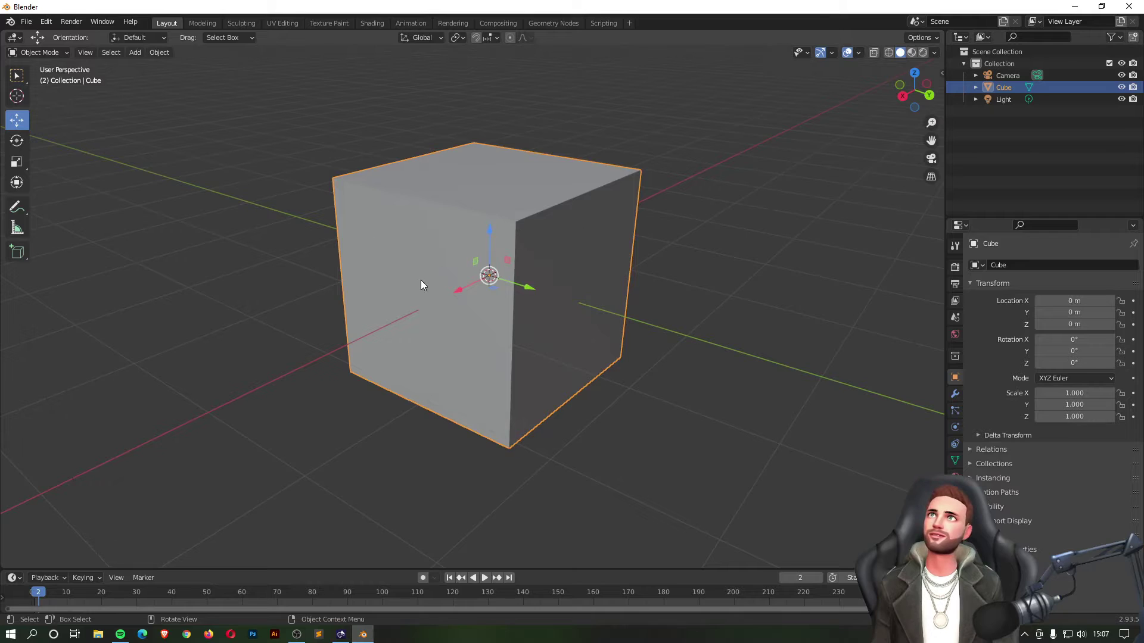
{"action": "scroll", "coordinate": [436, 240], "scroll_direction": "down", "scroll_amount": 3}
{"action": "scroll", "coordinate": [610, 206], "scroll_direction": "up", "scroll_amount": 1}
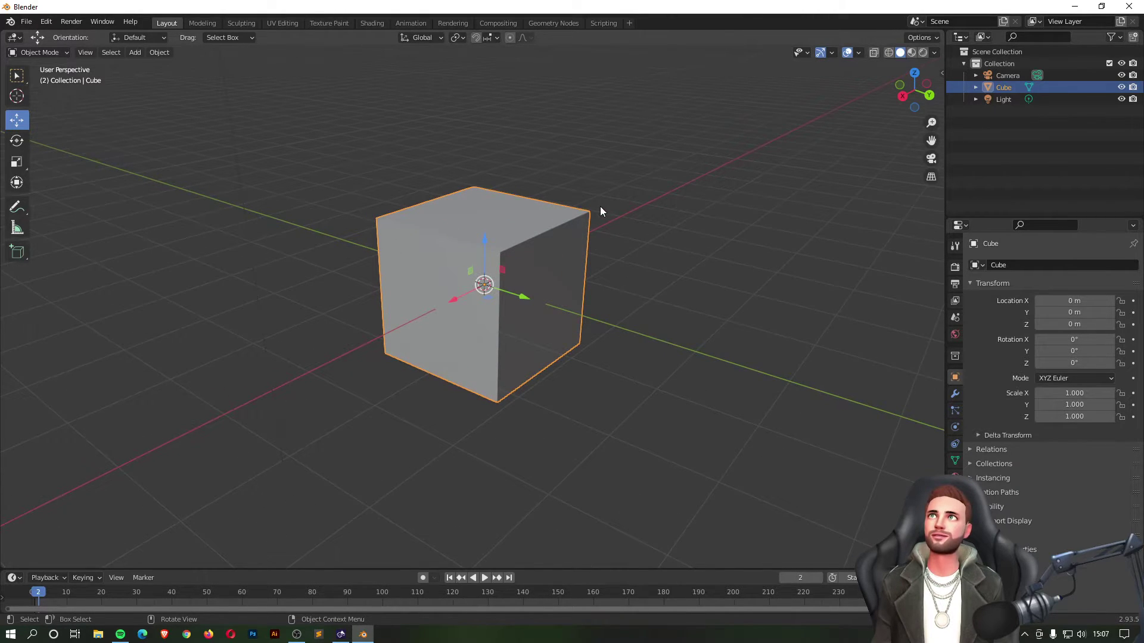
{"action": "key", "text": "g"}
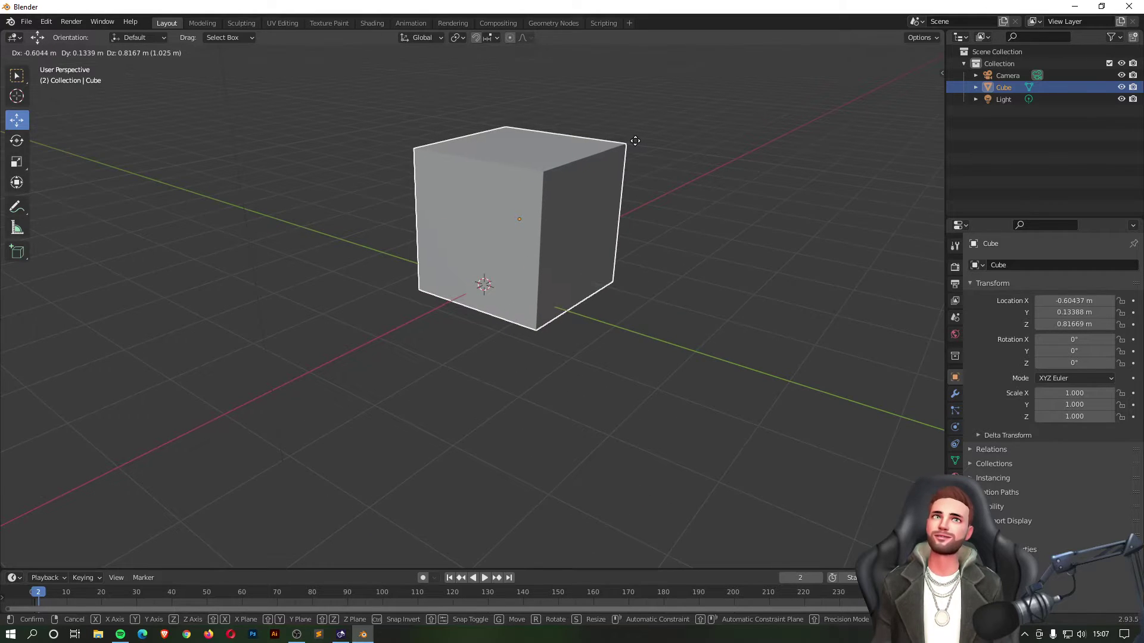
{"action": "key", "text": "x"}
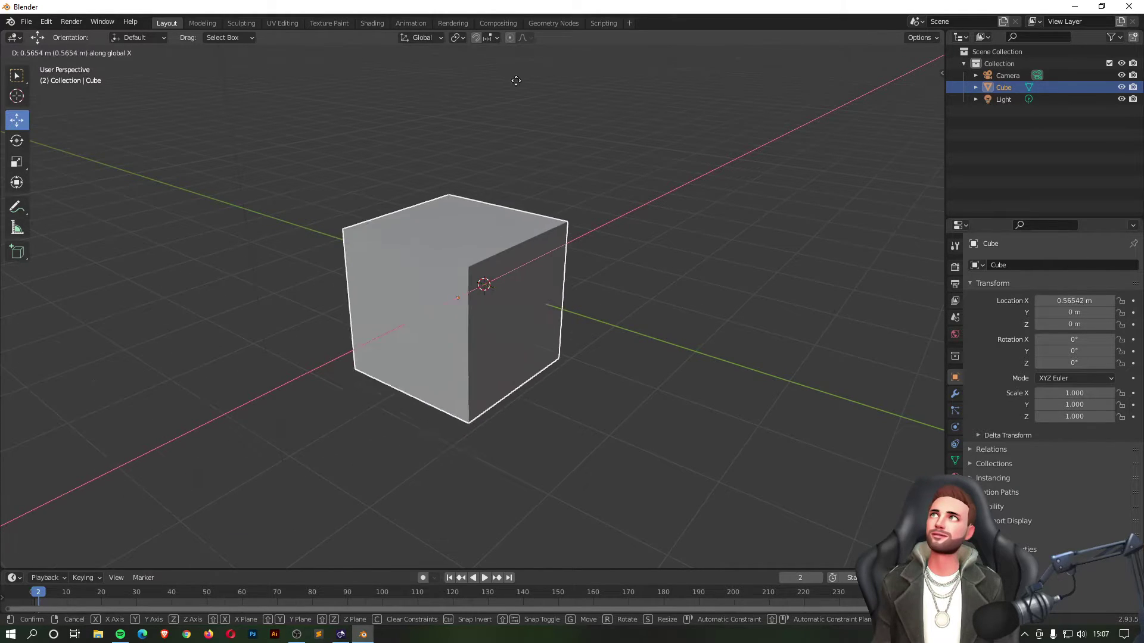
{"action": "right_click", "coordinate": [516, 81]}
Step: Switch to the Select Box tool, deselect the cube, and select it again
{"action": "left_click", "coordinate": [454, 182]}
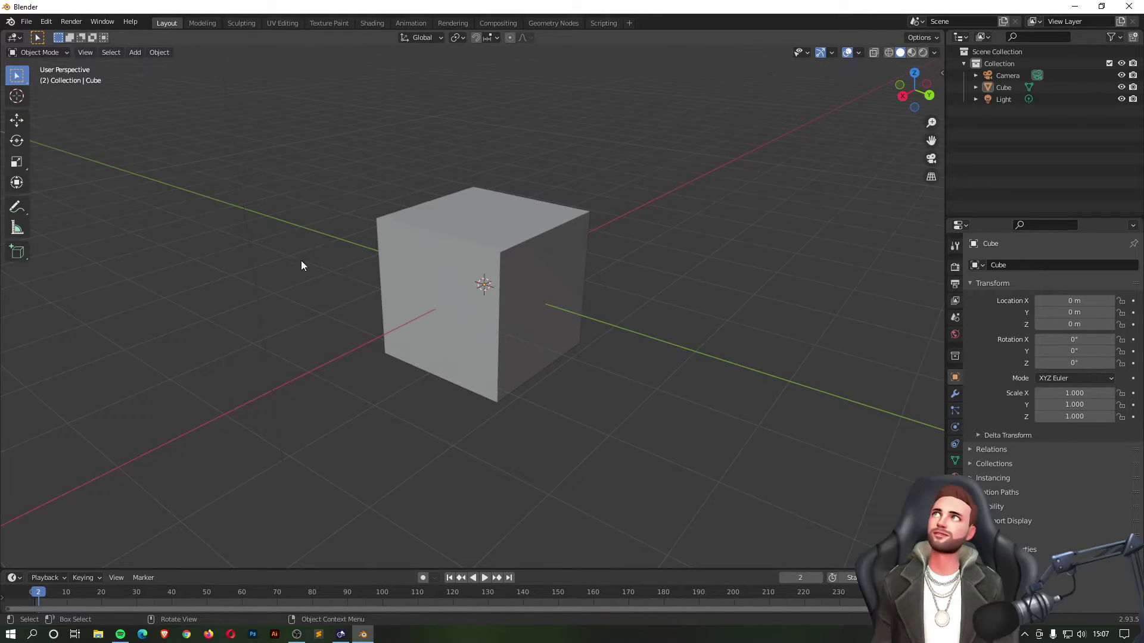
{"action": "left_click", "coordinate": [508, 224]}
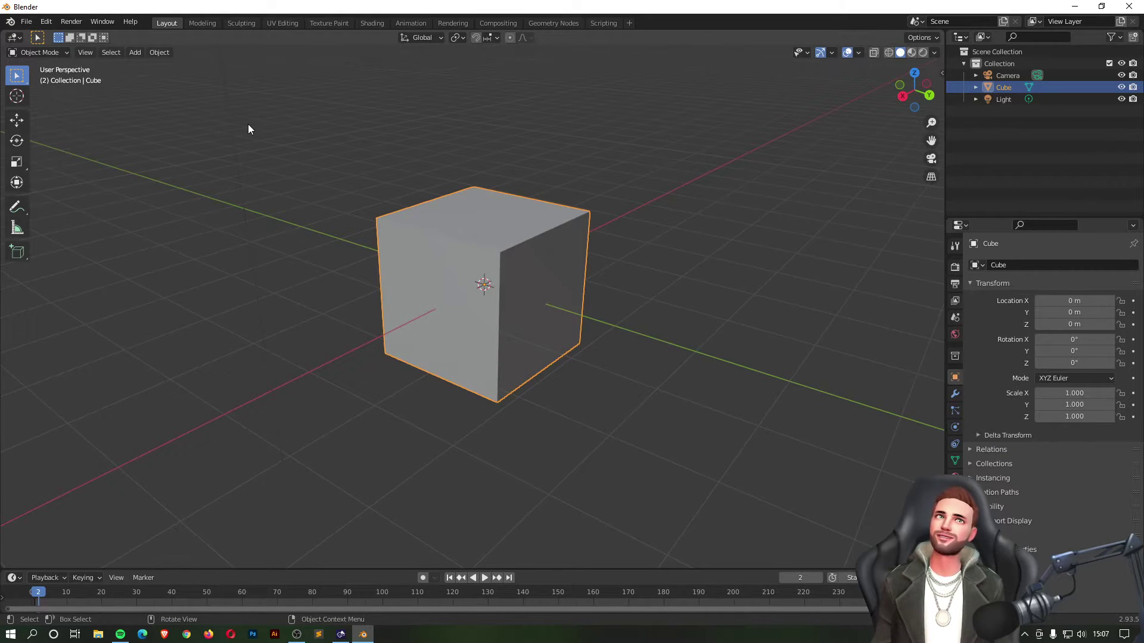
Step: Try grabbing the cube with the movement constrained to the Y and X axes in turn, and cancel the move
{"action": "key", "text": "g"}
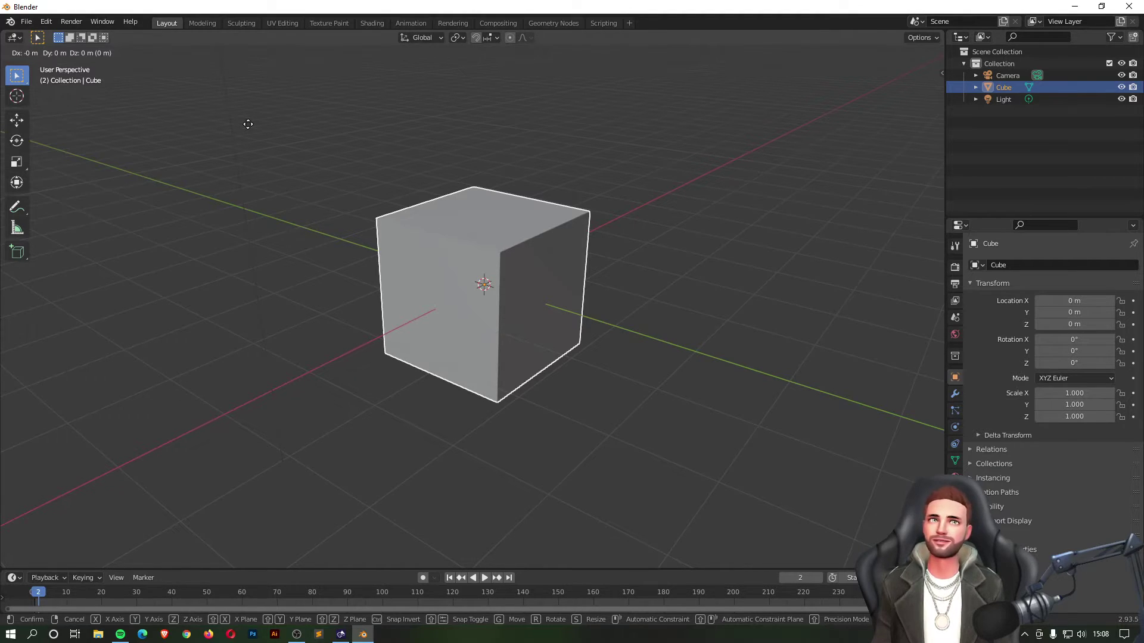
{"action": "key", "text": "y"}
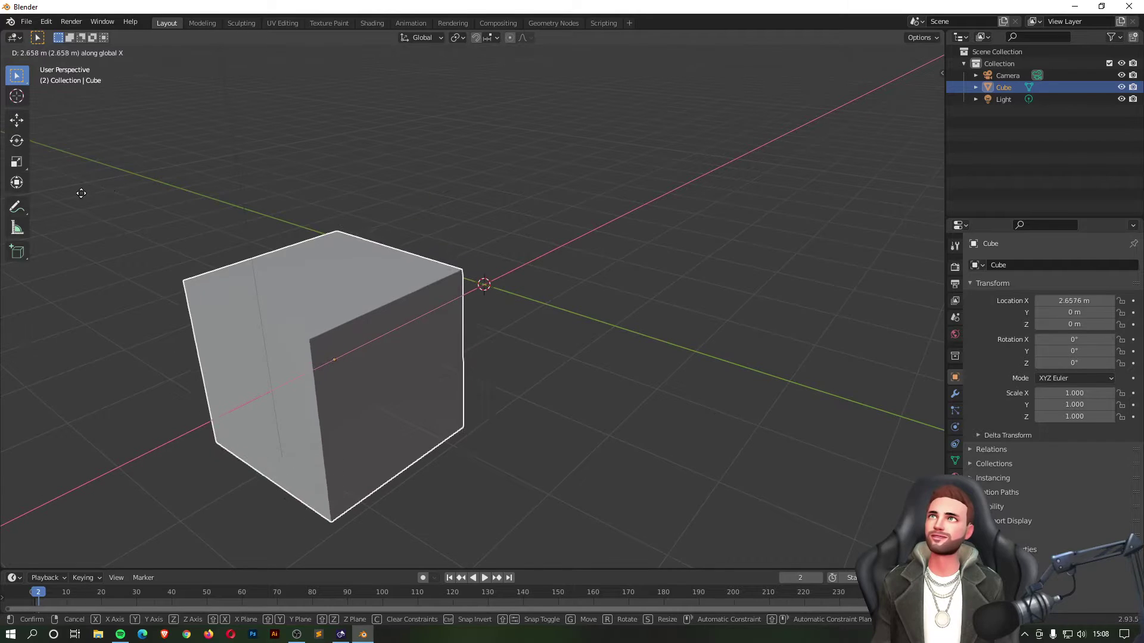
{"action": "key", "text": "x"}
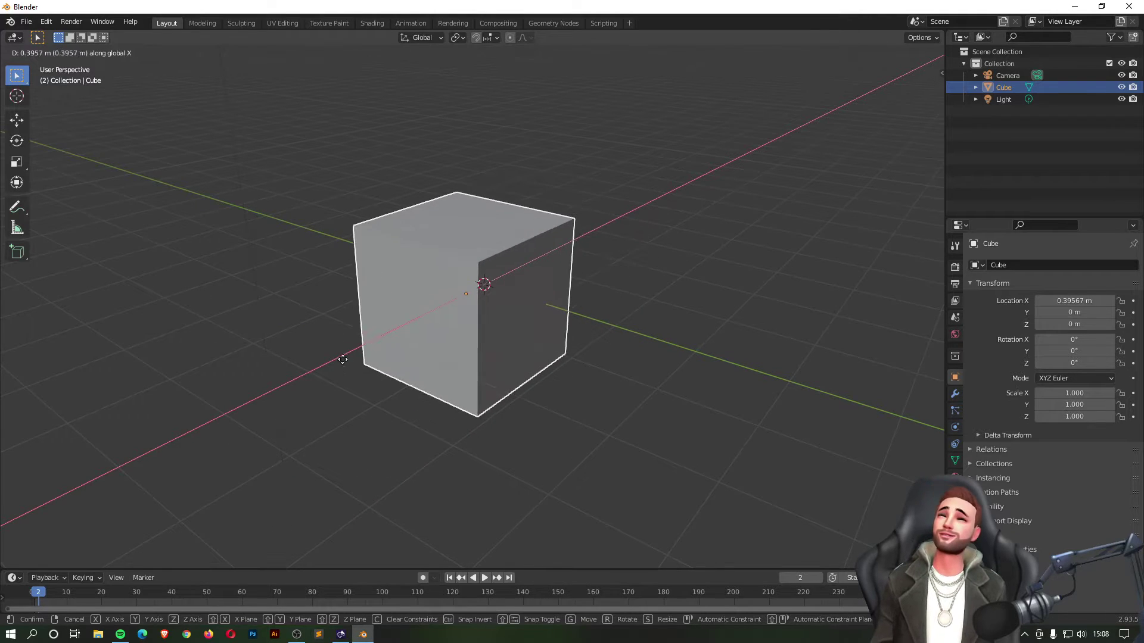
{"action": "right_click", "coordinate": [567, 432]}
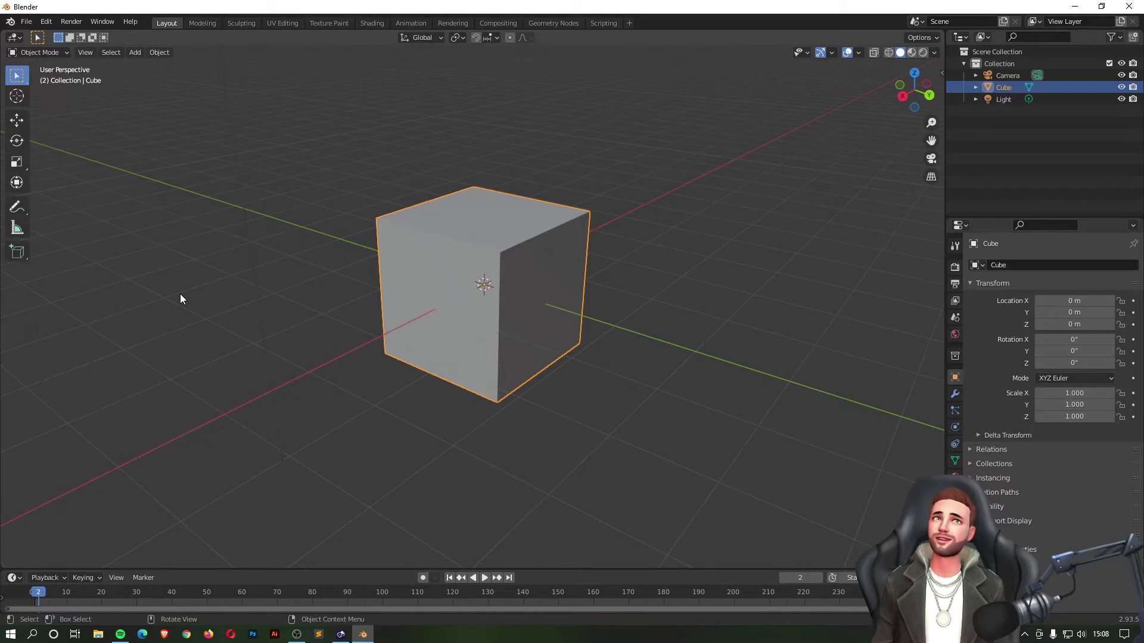
Step: Move the cube along the X axis to about 2.41 m and along the Y axis to about 1.43 m
{"action": "key", "text": "g"}
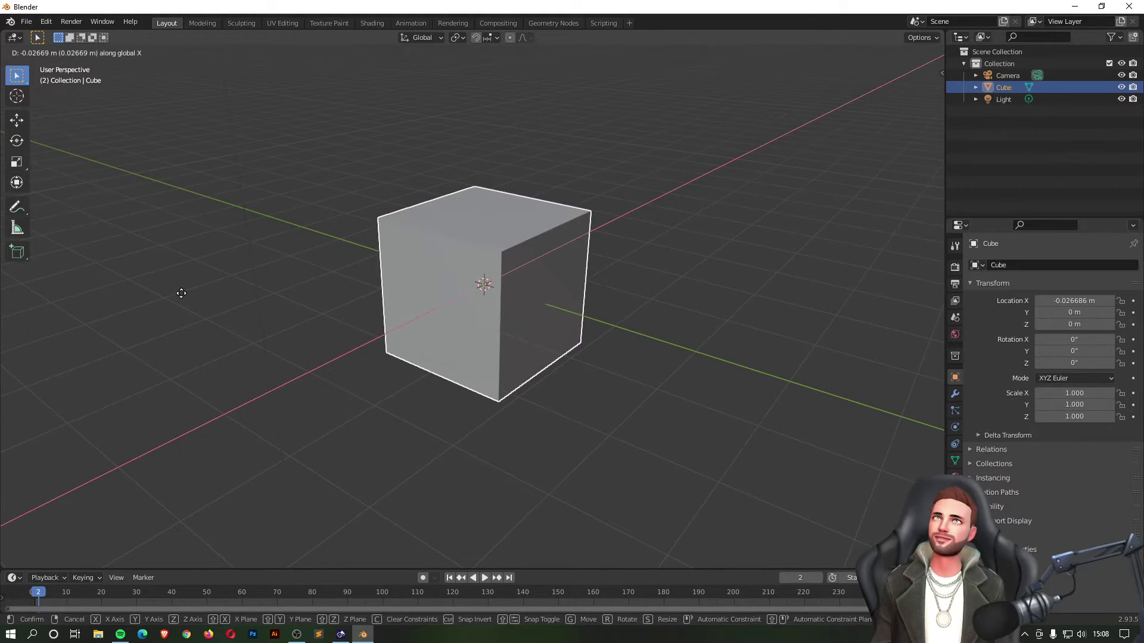
{"action": "key", "text": "x"}
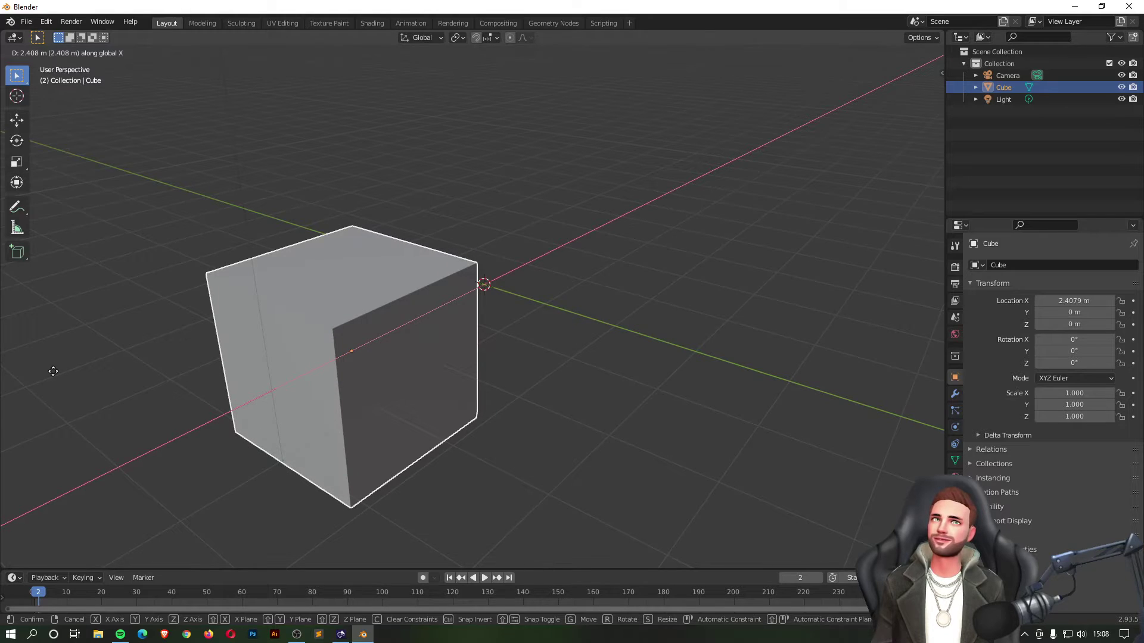
{"action": "left_click", "coordinate": [53, 371]}
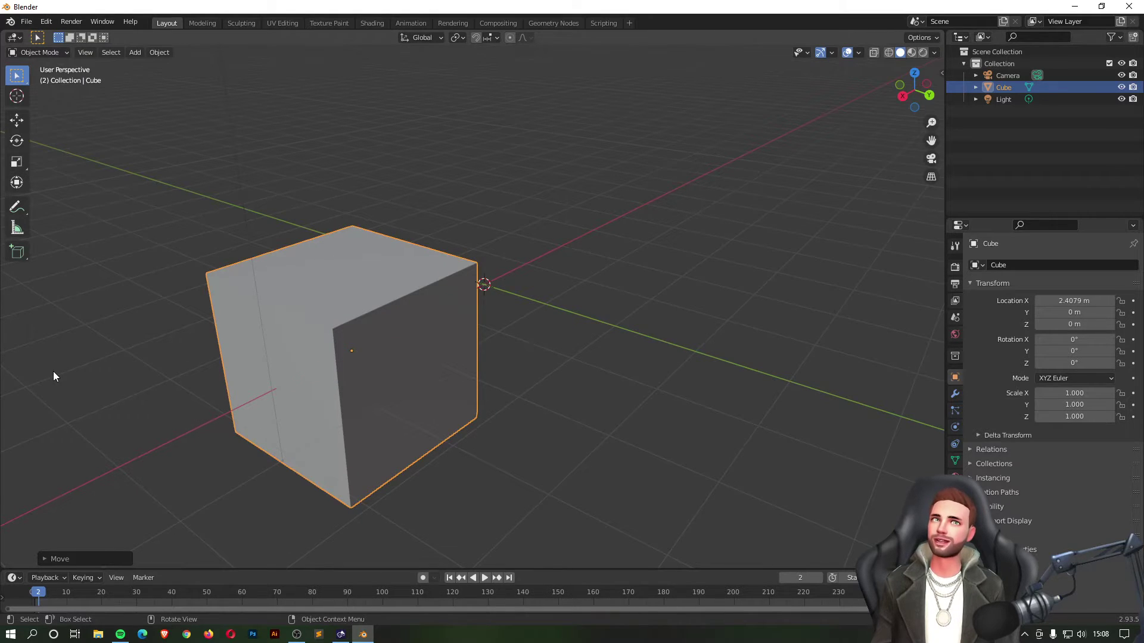
{"action": "key", "text": "g"}
{"action": "key", "text": "y"}
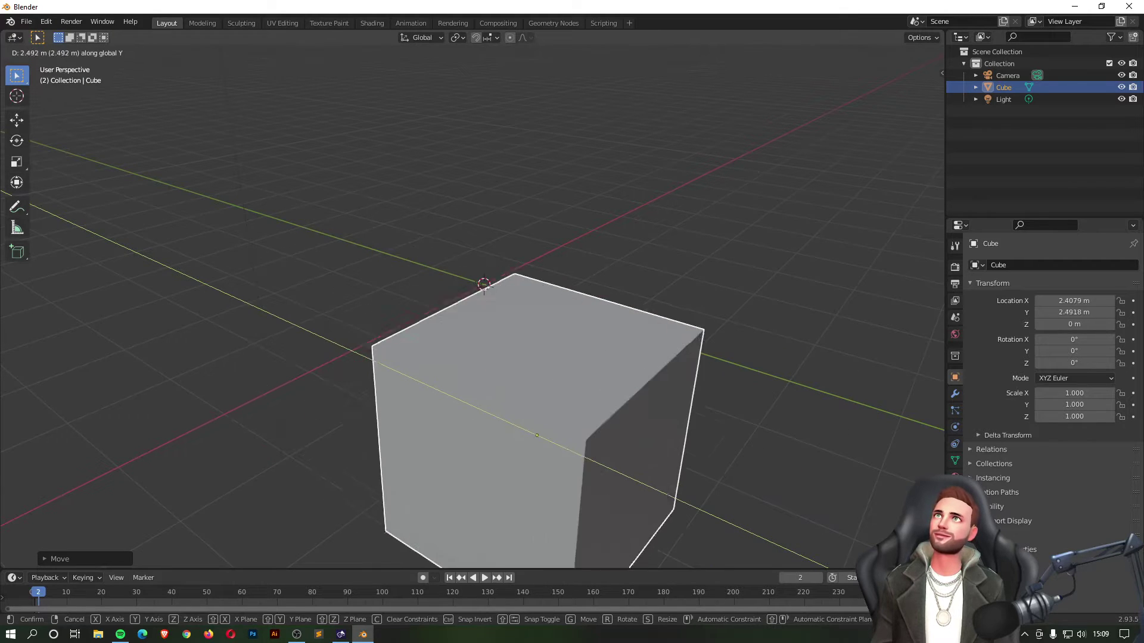
{"action": "left_click", "coordinate": [824, 473]}
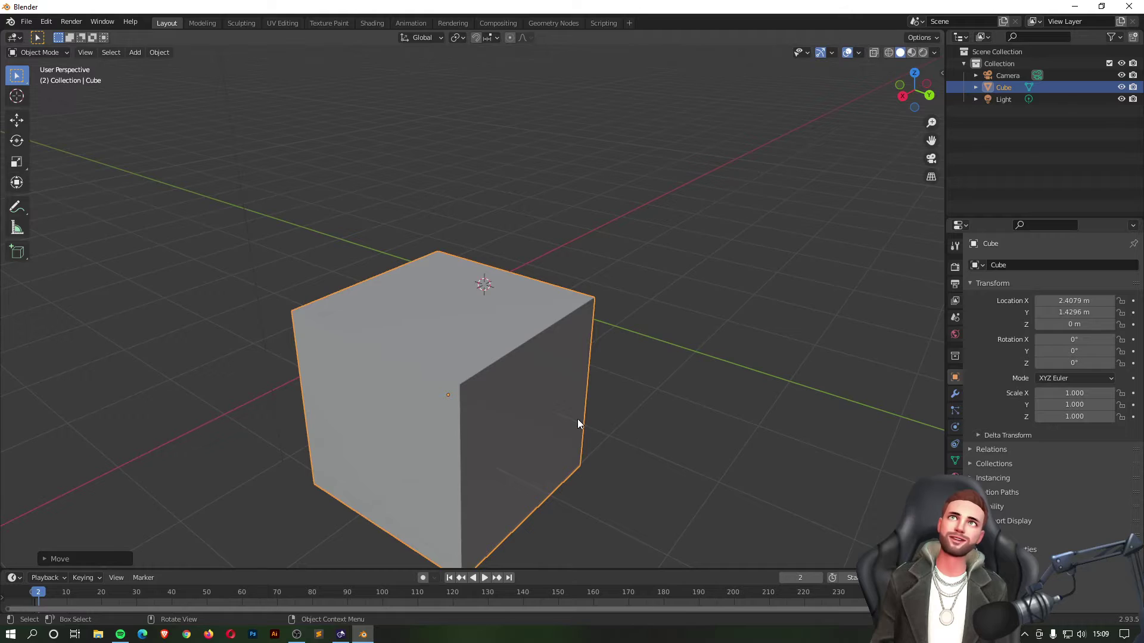
Step: Reset the cube's location to the origin and move it exactly 1 m up along the Z axis
{"action": "key", "text": "alt+g"}
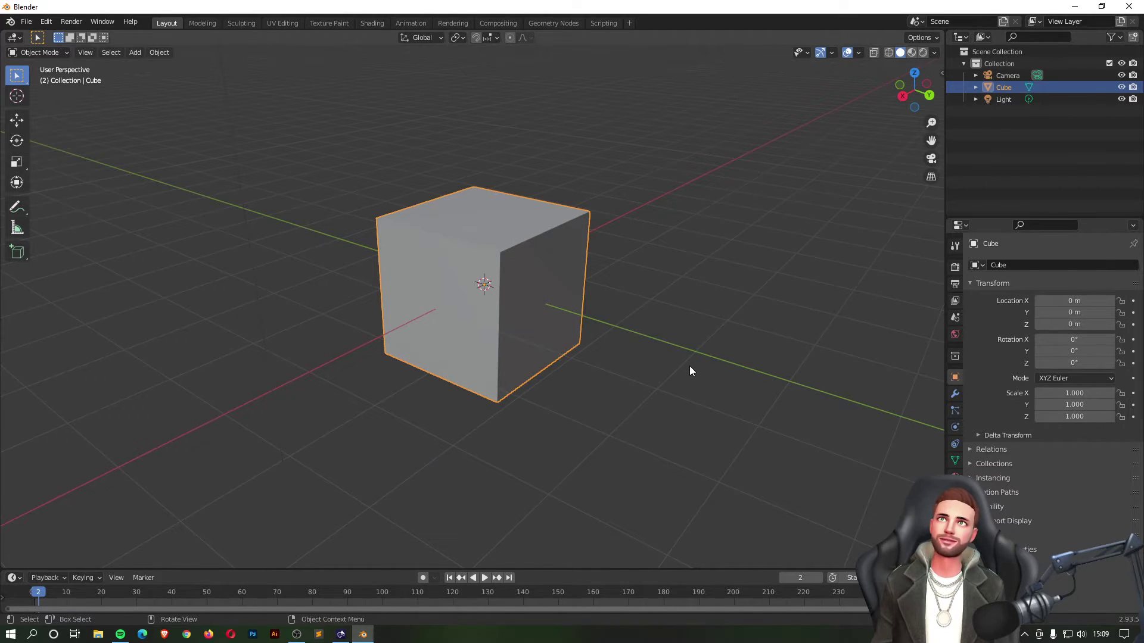
{"action": "key", "text": "g"}
{"action": "key", "text": "z"}
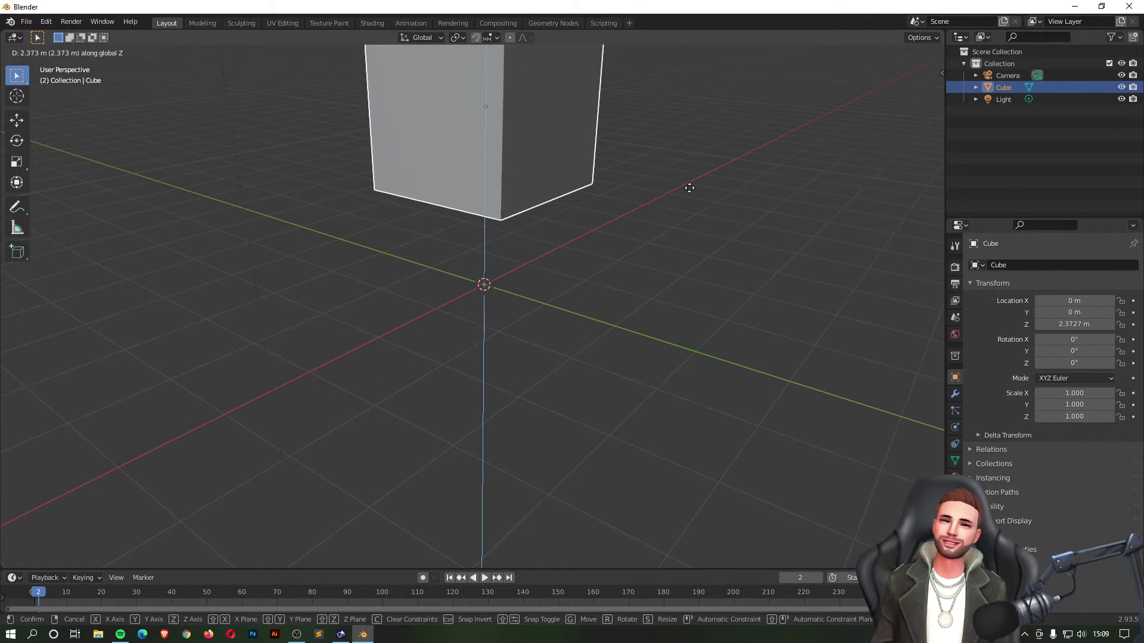
{"action": "type", "text": "1"}
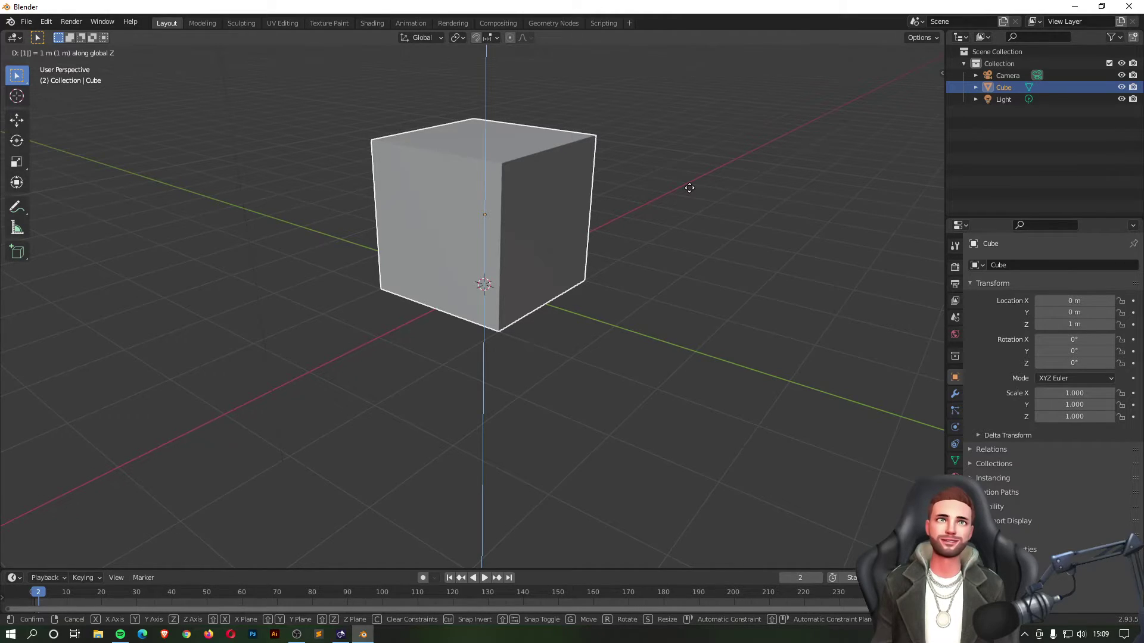
{"action": "key", "text": "Return"}
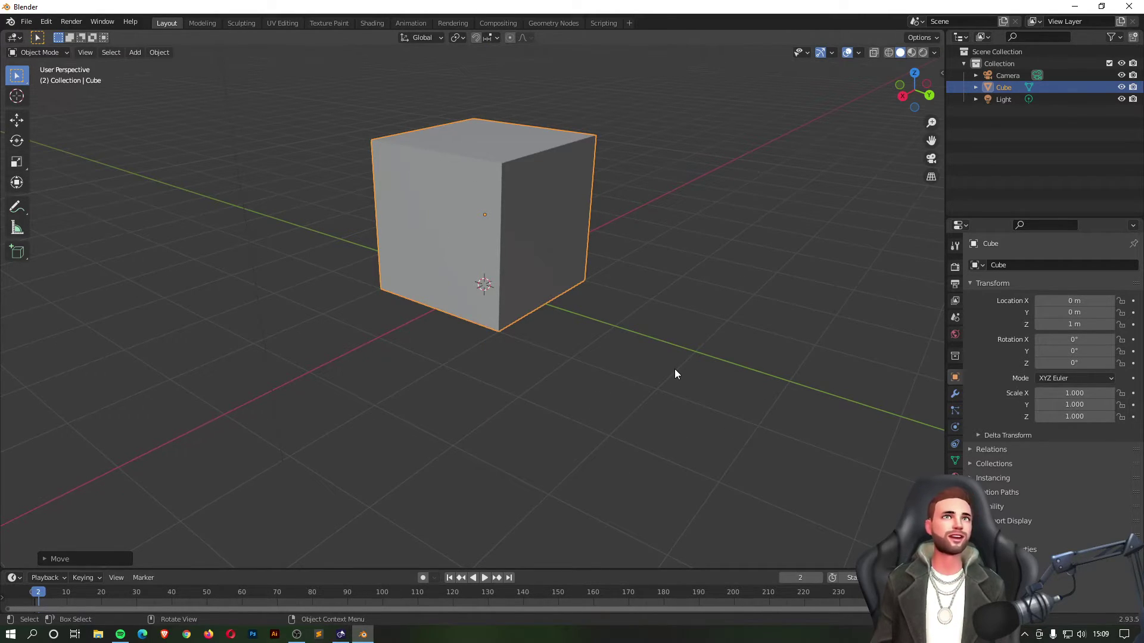
Step: Try moving the cube by 0 m along the Z axis, and deselect and reselect it
{"action": "type", "text": "gz0"}
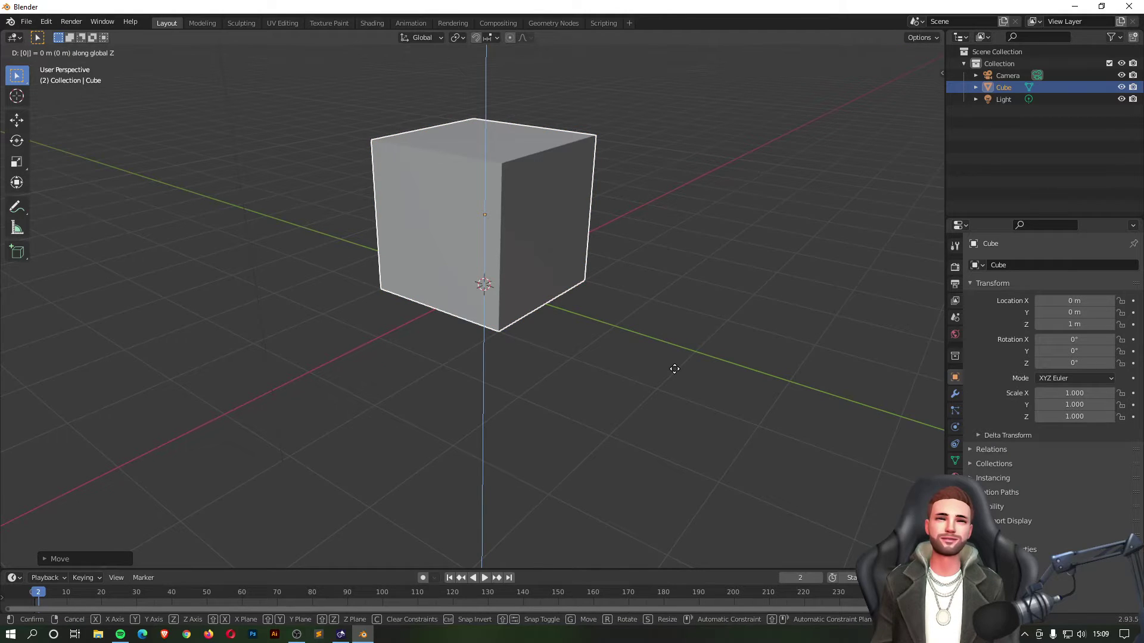
{"action": "key", "text": "Return"}
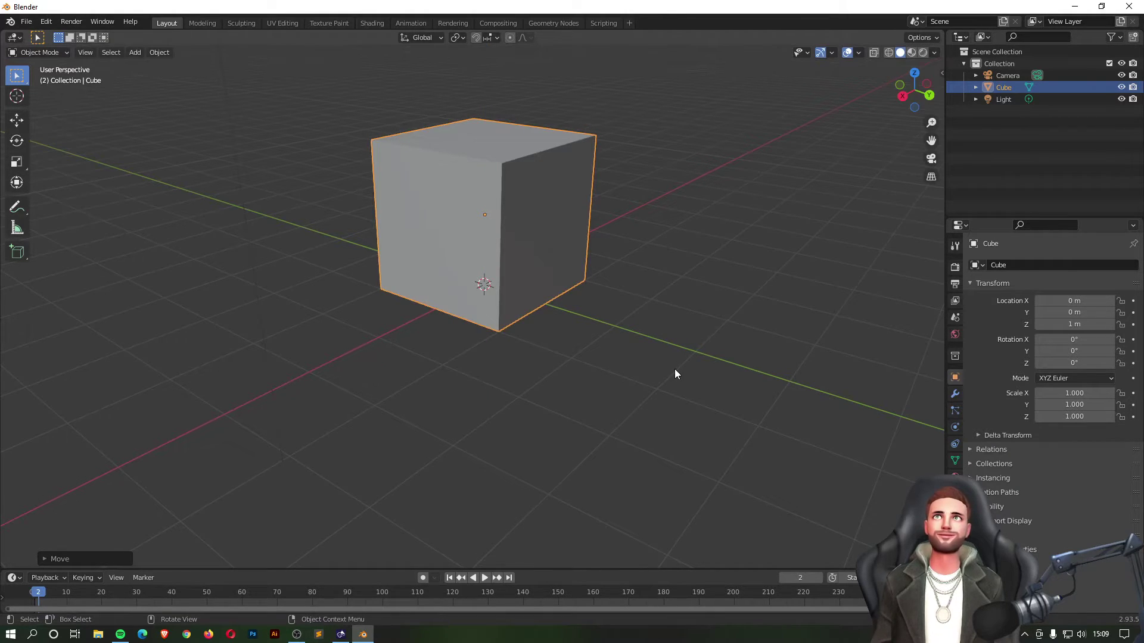
{"action": "left_click", "coordinate": [675, 374]}
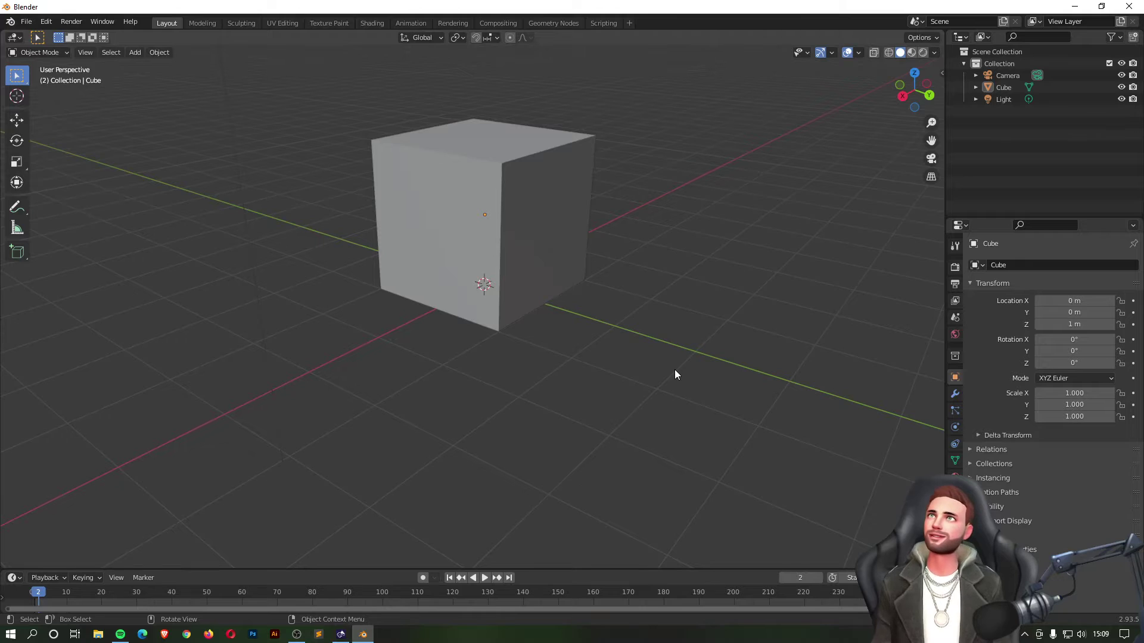
{"action": "key", "text": "z"}
{"action": "key", "text": "Escape"}
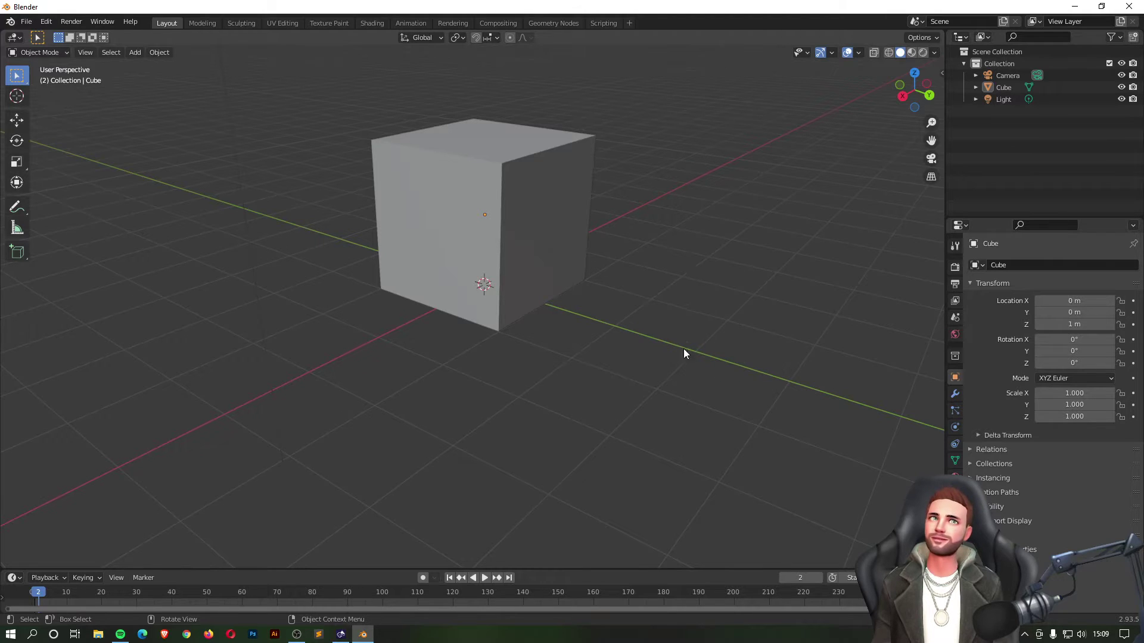
{"action": "left_click", "coordinate": [540, 204]}
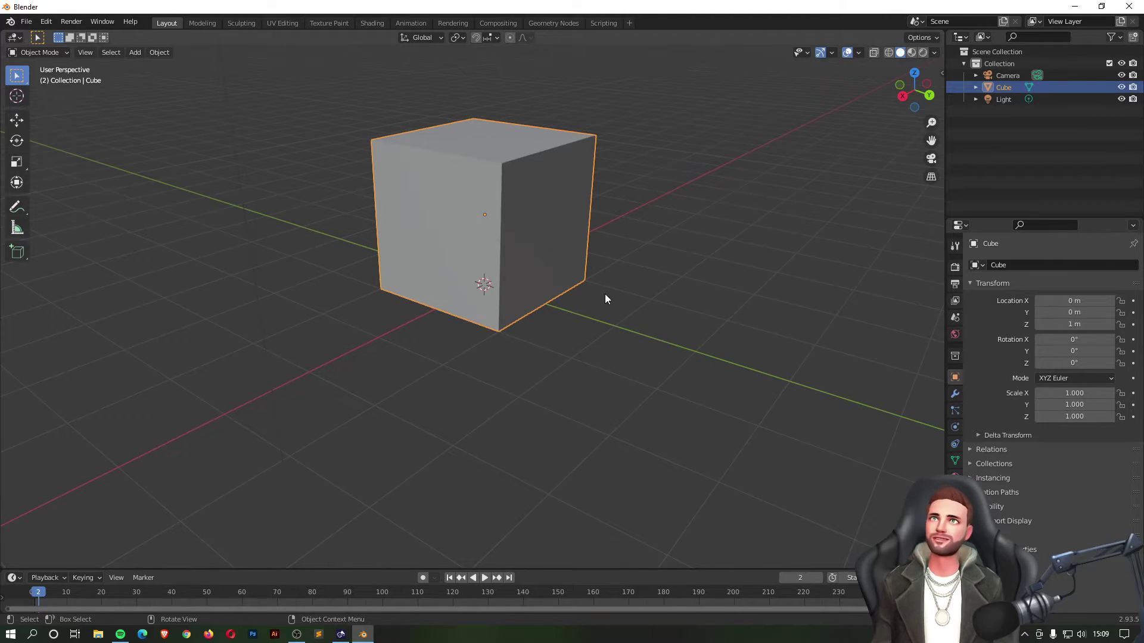
Step: Try moving the selected cube along the global Z axis with the values 02 and 0 in turn
{"action": "type", "text": "gz"}
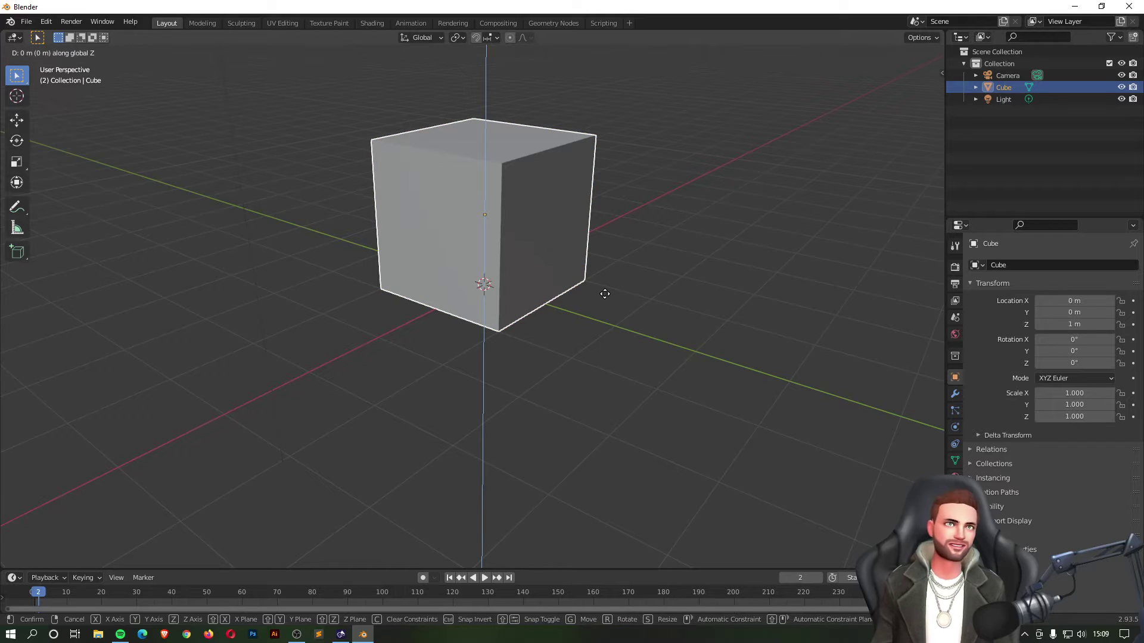
{"action": "type", "text": "02"}
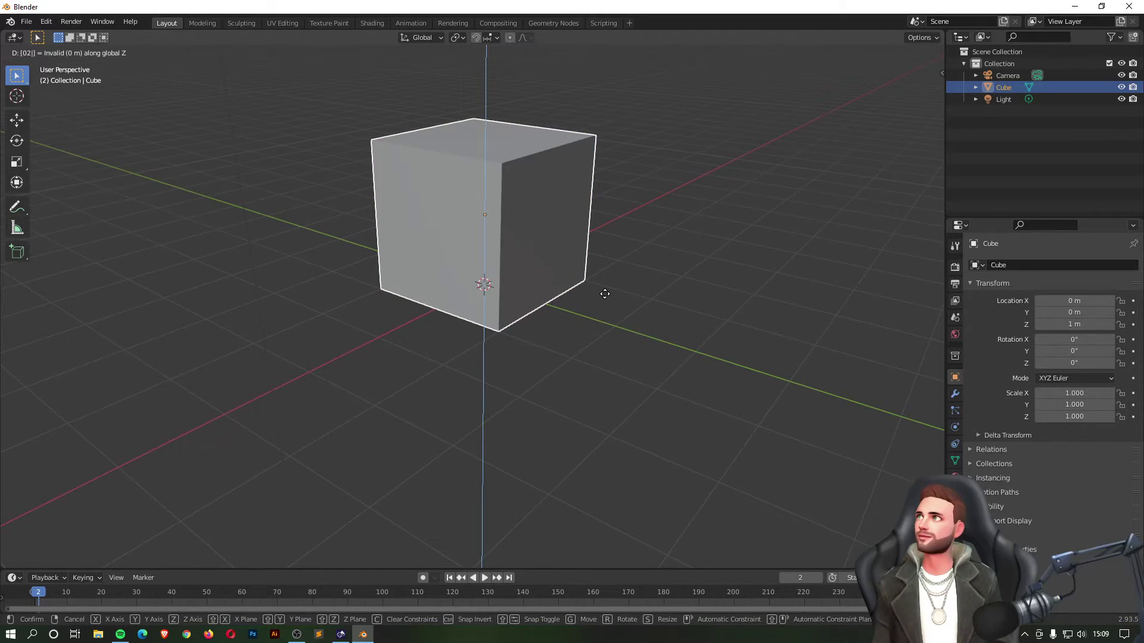
{"action": "key", "text": "Return"}
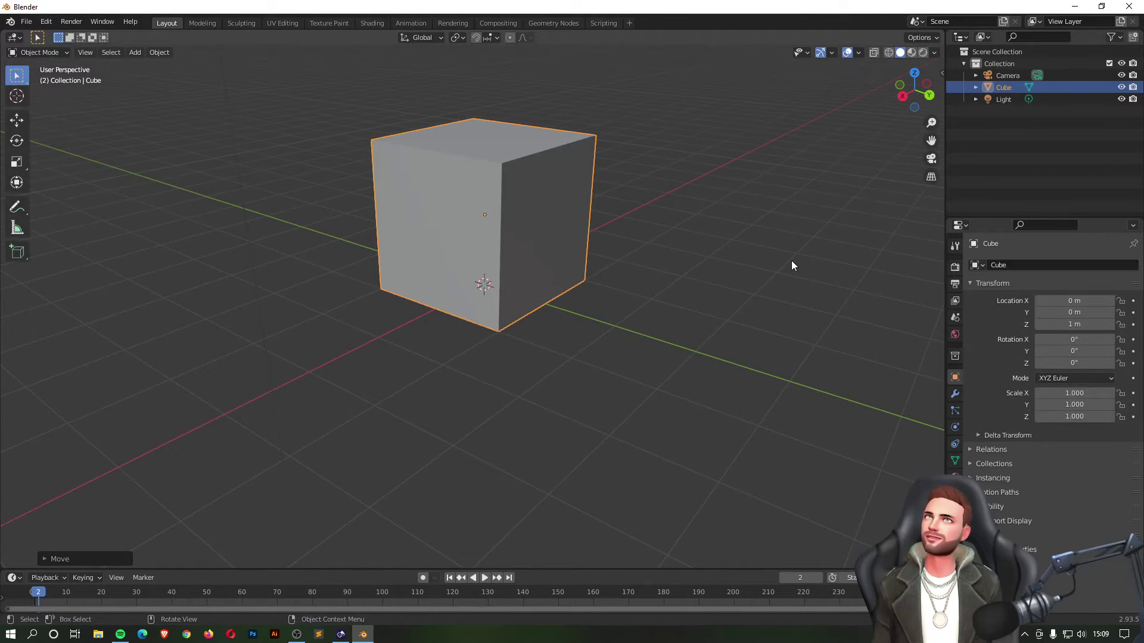
{"action": "key", "text": "g"}
{"action": "type", "text": "z"}
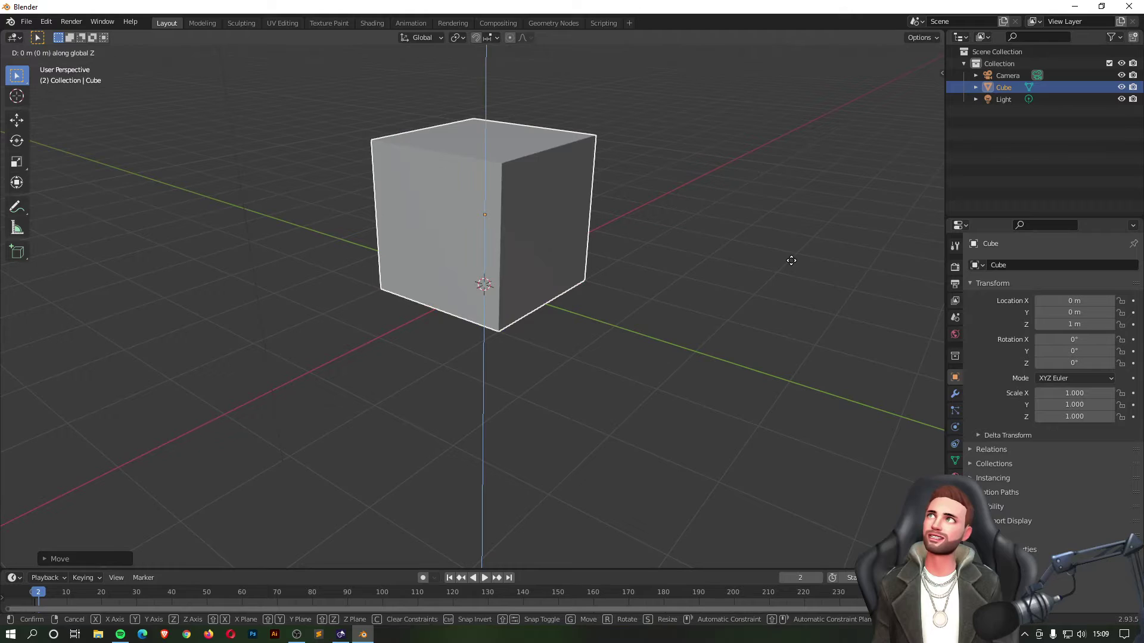
{"action": "type", "text": "0"}
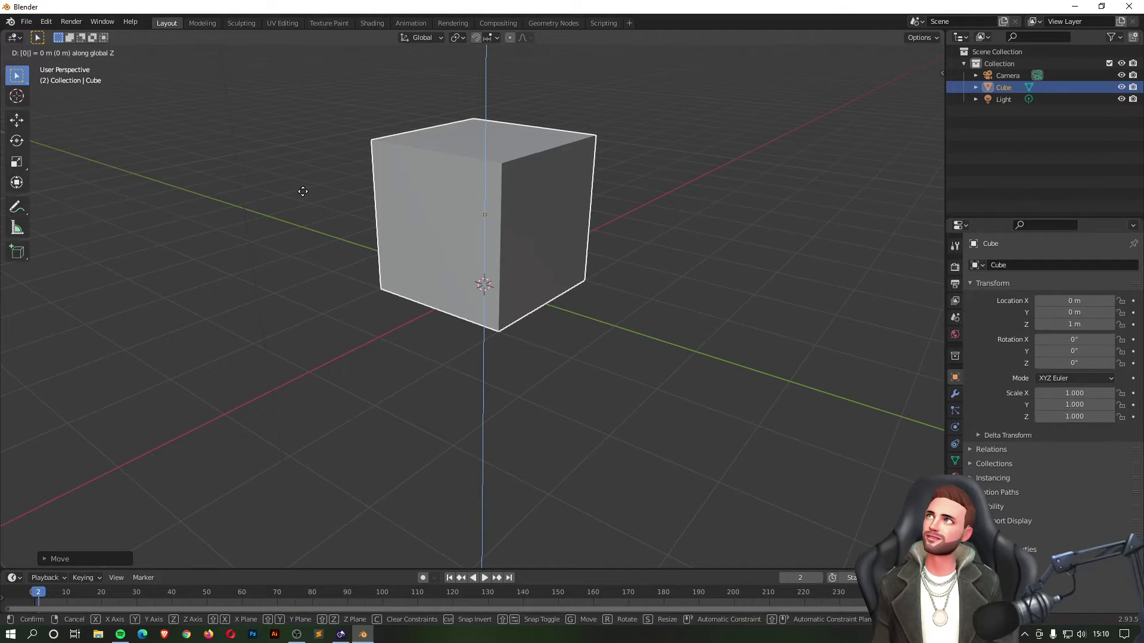
{"action": "key", "text": "Return"}
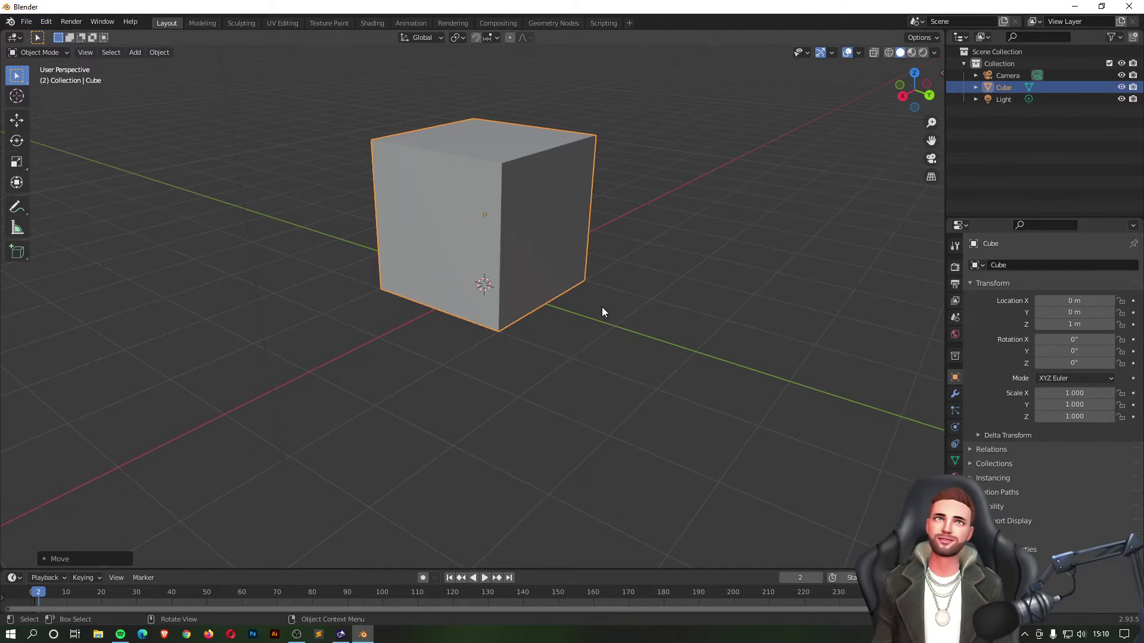
Step: Try moving the cube 12 m along the Z axis, clear the value and cancel the move
{"action": "type", "text": "gz"}
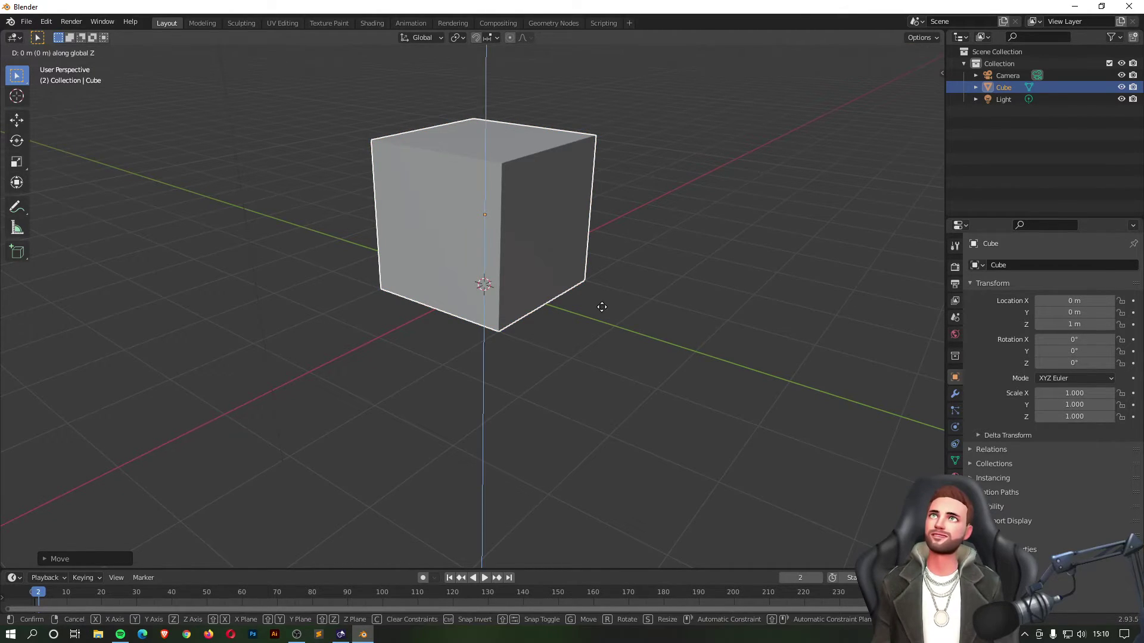
{"action": "type", "text": "12"}
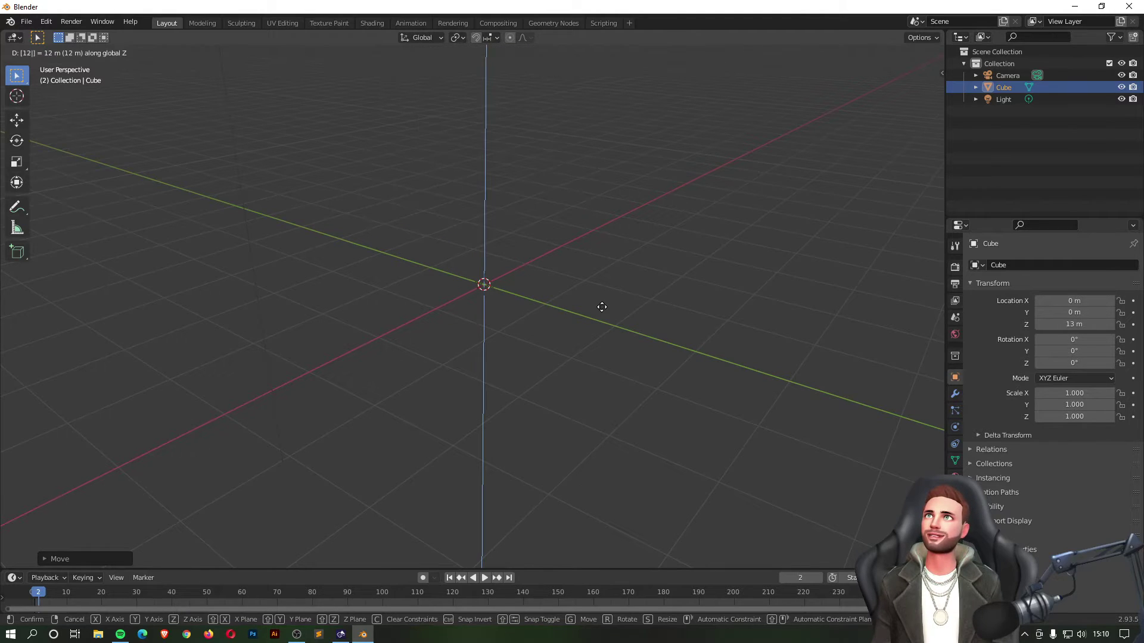
{"action": "key", "text": "BackSpace"}
{"action": "key", "text": "BackSpace"}
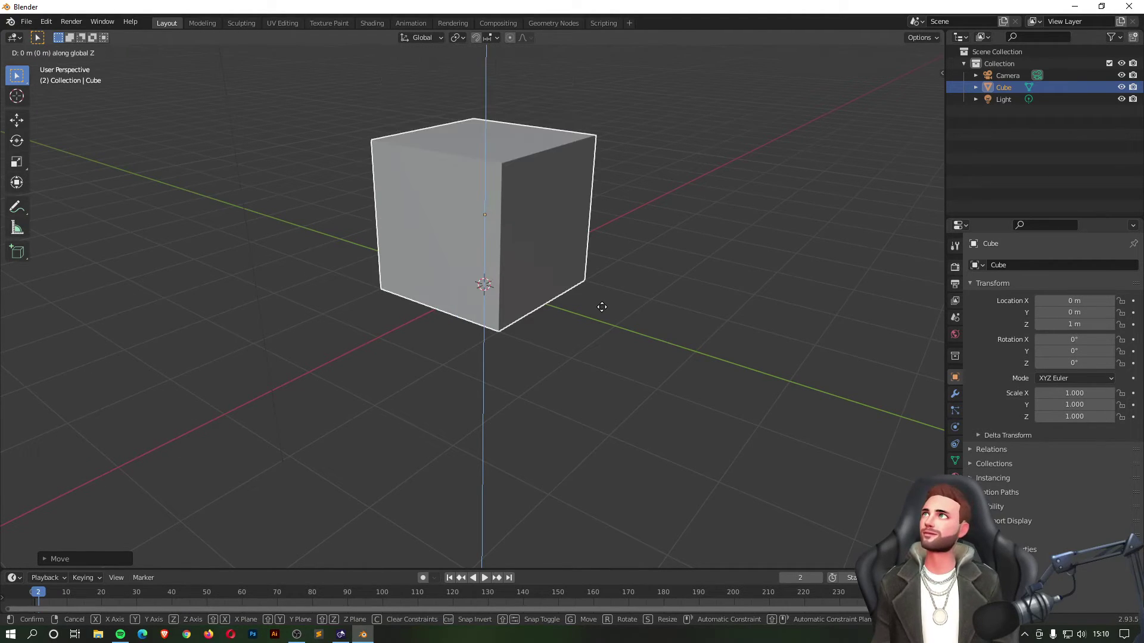
{"action": "key", "text": "Escape"}
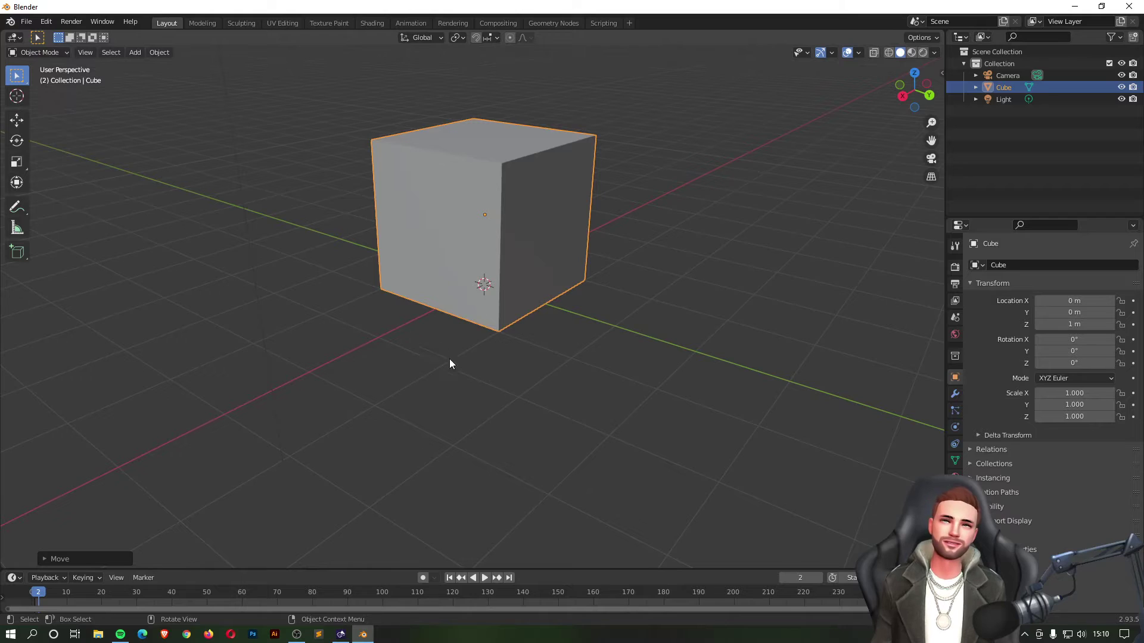
Step: Grab the cube and move it freely without an axis constraint, and undo the move
{"action": "key", "text": "g"}
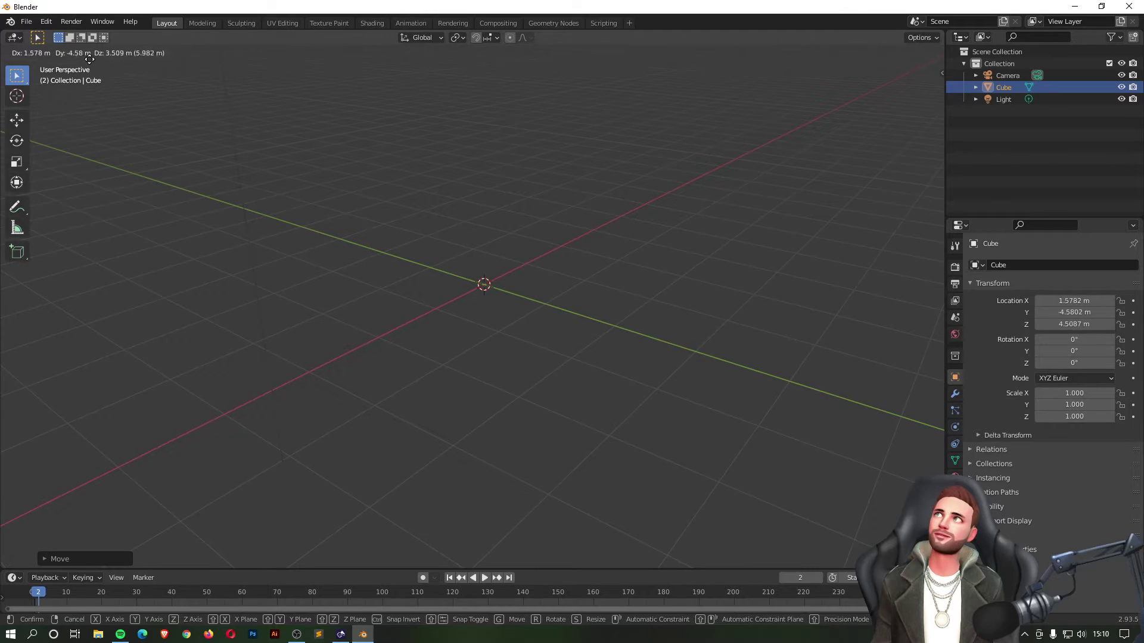
{"action": "left_click", "coordinate": [572, 381]}
{"action": "key", "text": "ctrl+z"}
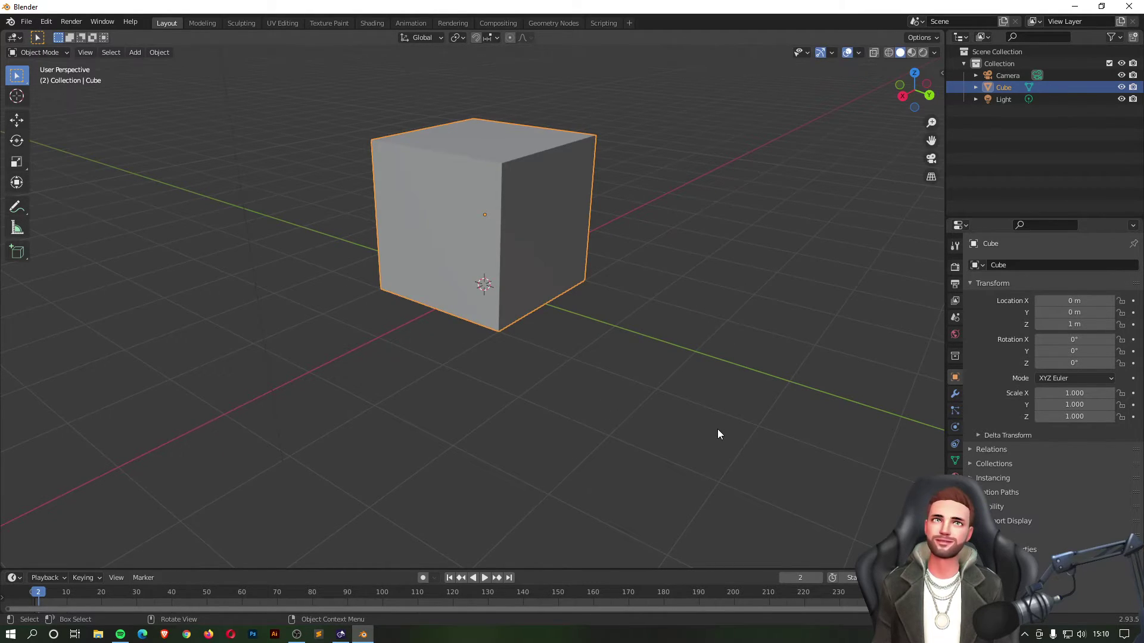
Step: Move the cube exactly -2 m along the global Z axis
{"action": "key", "text": "g"}
{"action": "key", "text": "z"}
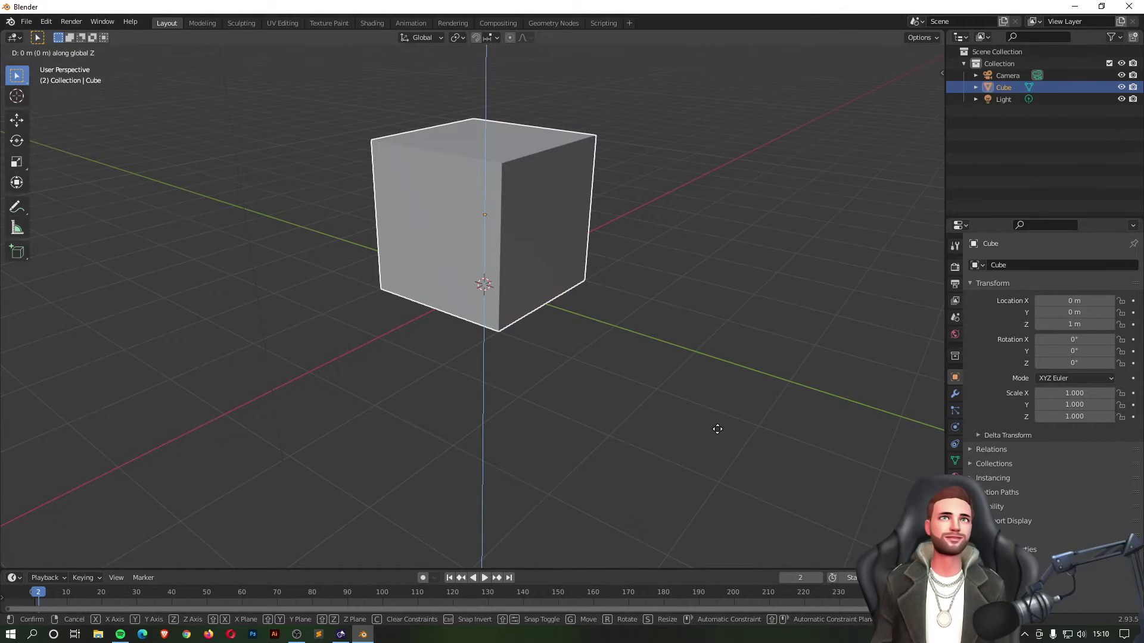
{"action": "type", "text": "-2"}
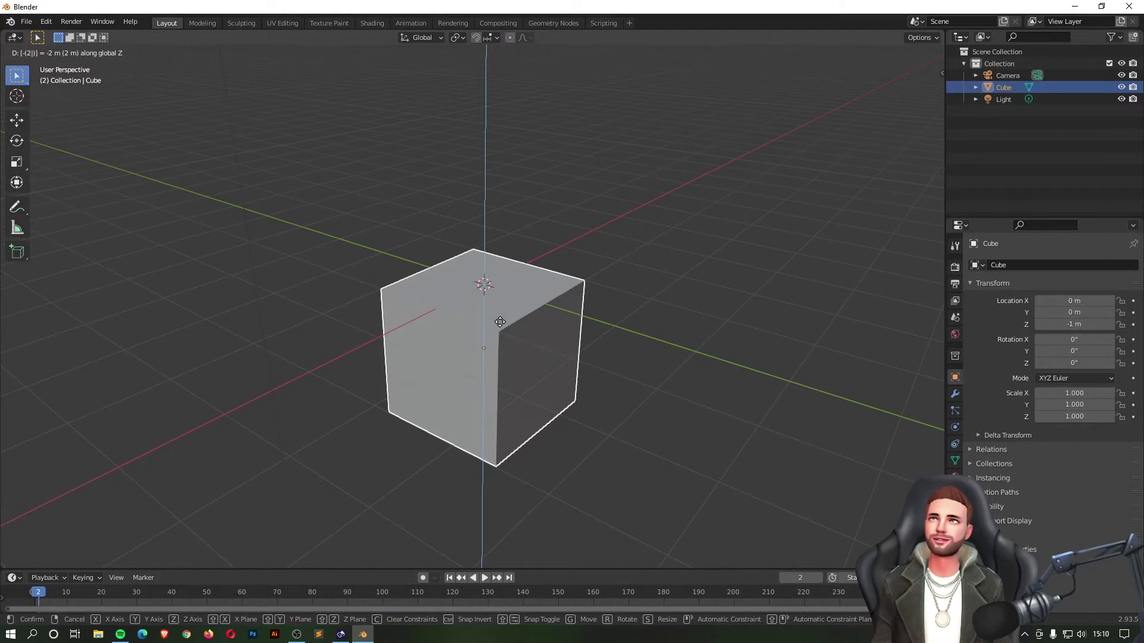
{"action": "key", "text": "Return"}
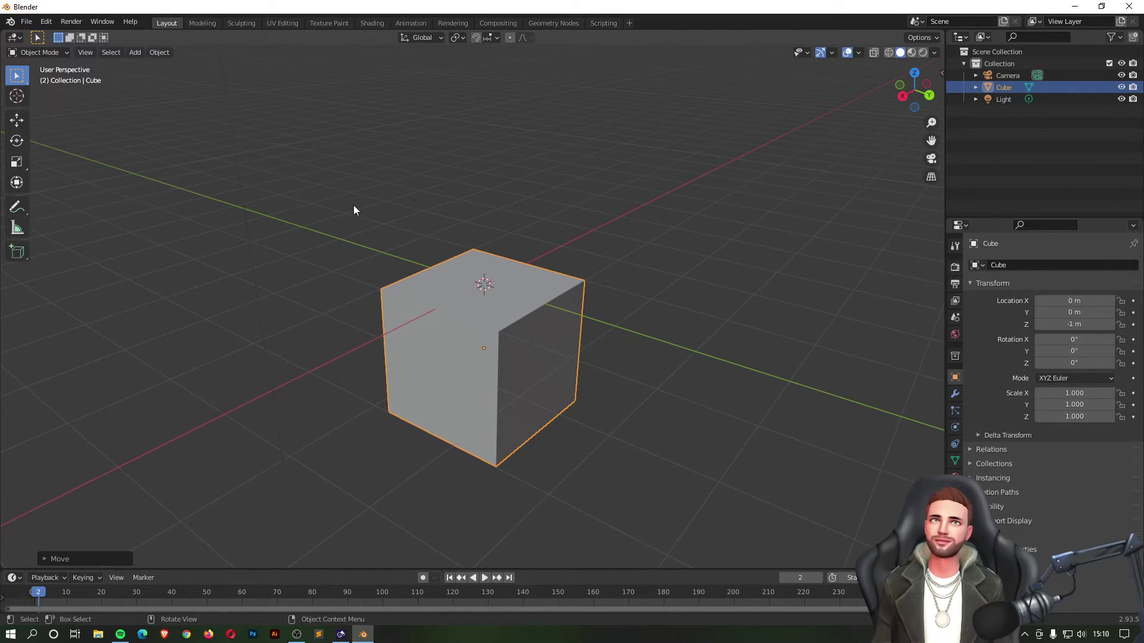
Step: Apply a 0 m move along the Z axis to the lowered cube
{"action": "key", "text": "g"}
{"action": "key", "text": "z"}
{"action": "key", "text": "0"}
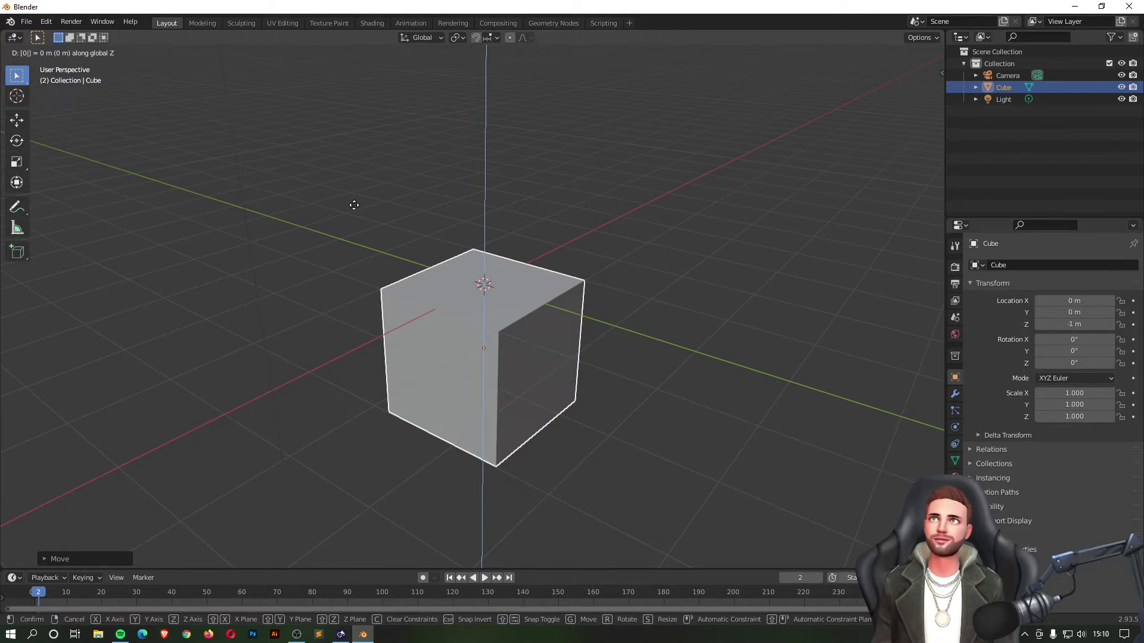
{"action": "key", "text": "Return"}
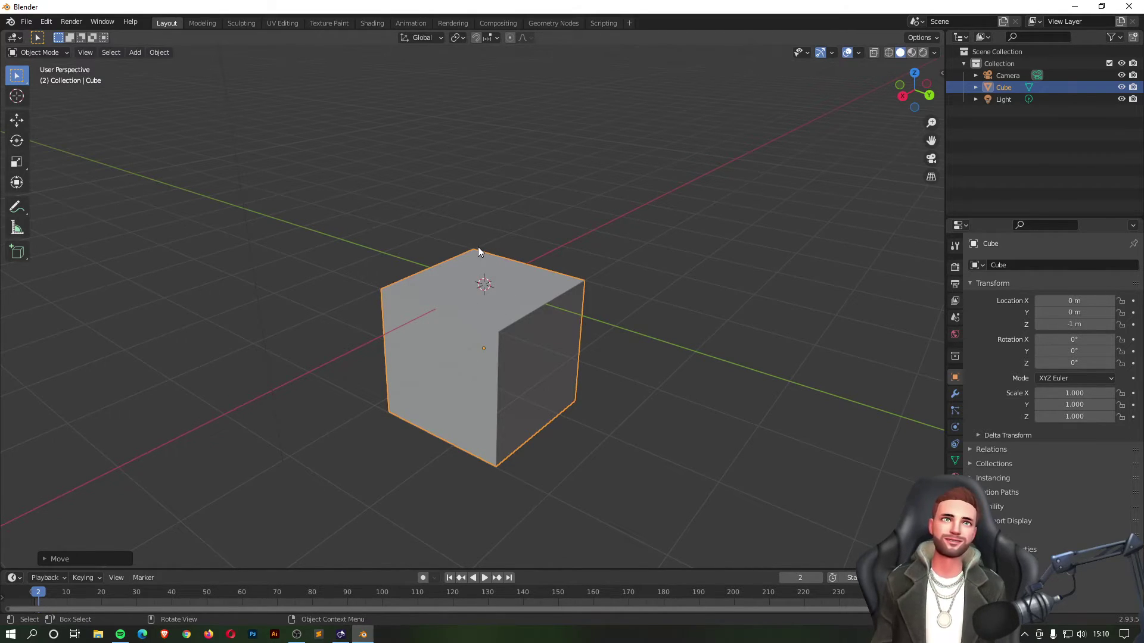
Step: Move the cube up along the Z axis in two separate moves of 1 m each
{"action": "key", "text": "g"}
{"action": "key", "text": "z"}
{"action": "key", "text": "1"}
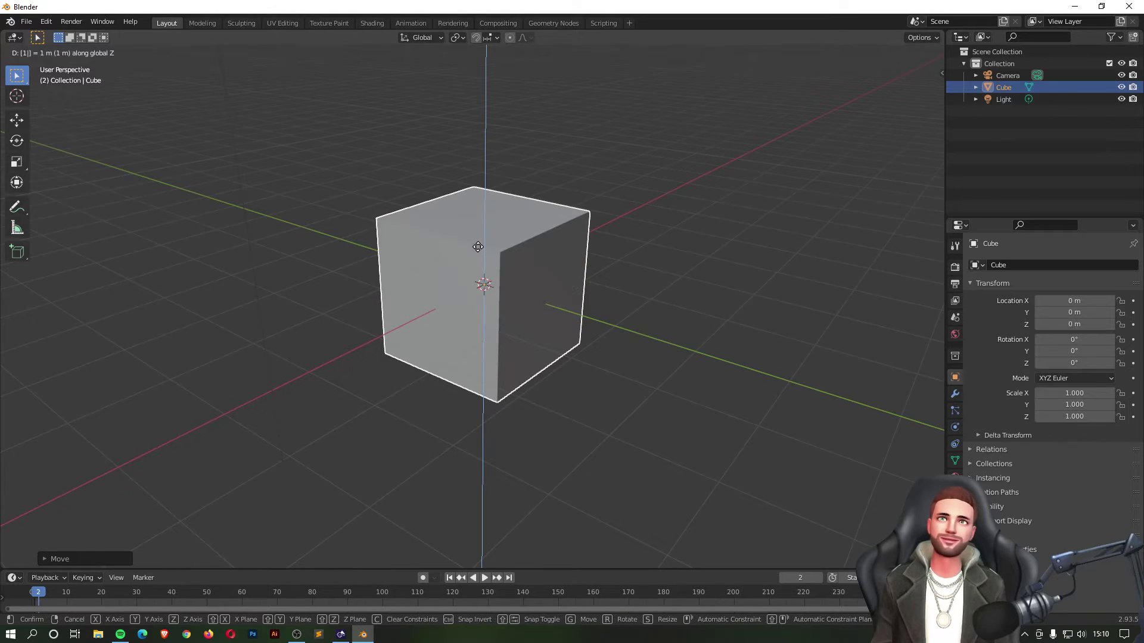
{"action": "key", "text": "Return"}
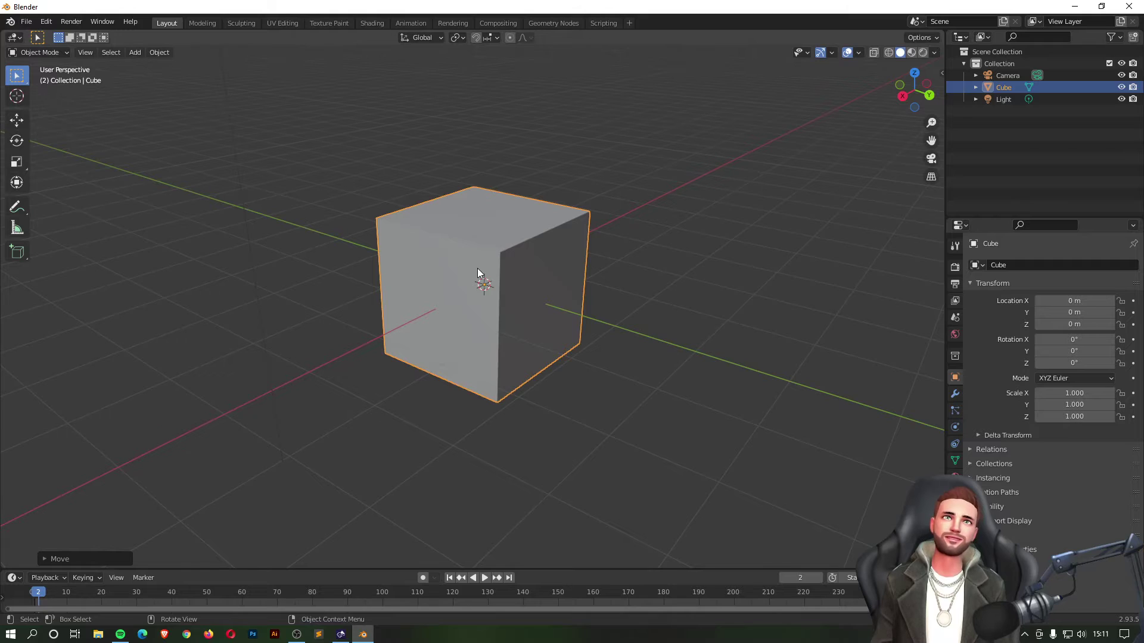
{"action": "key", "text": "g"}
{"action": "key", "text": "z"}
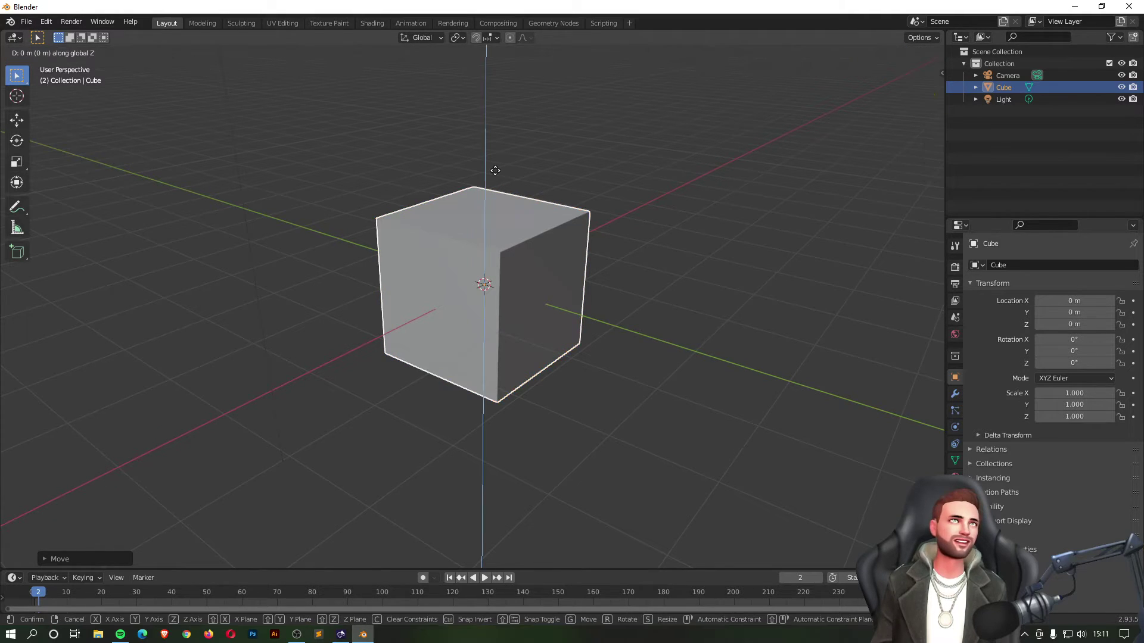
{"action": "key", "text": "1"}
{"action": "key", "text": "Return"}
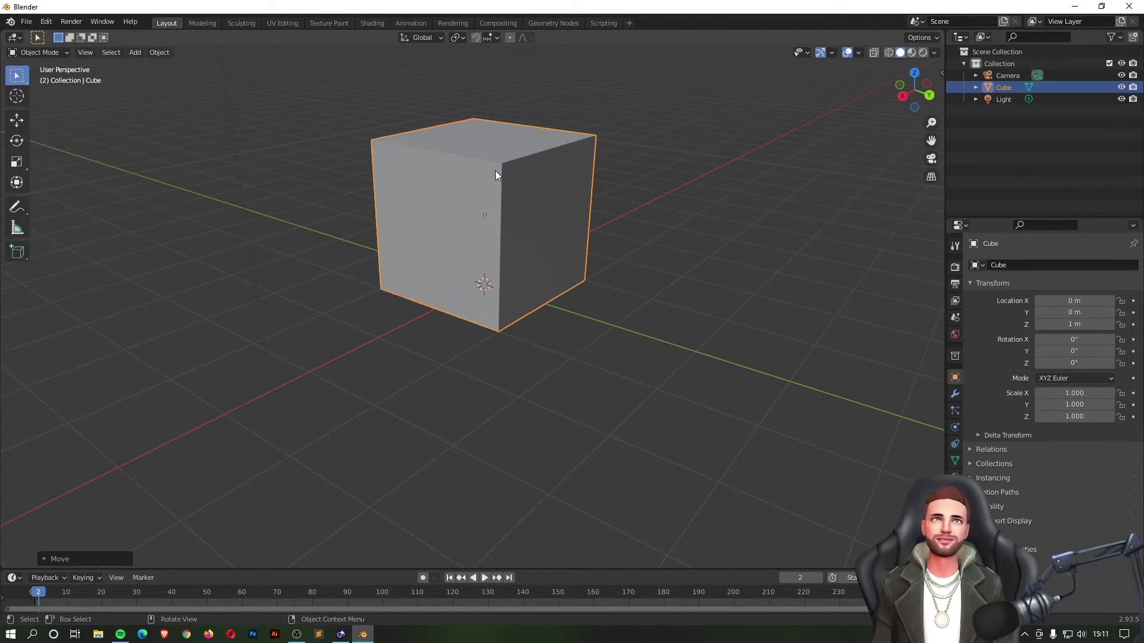
Step: Move the cube 1 m up along the Z axis and -1 m back down with a second move
{"action": "key", "text": "g"}
{"action": "key", "text": "z"}
{"action": "key", "text": "1"}
{"action": "key", "text": "Return"}
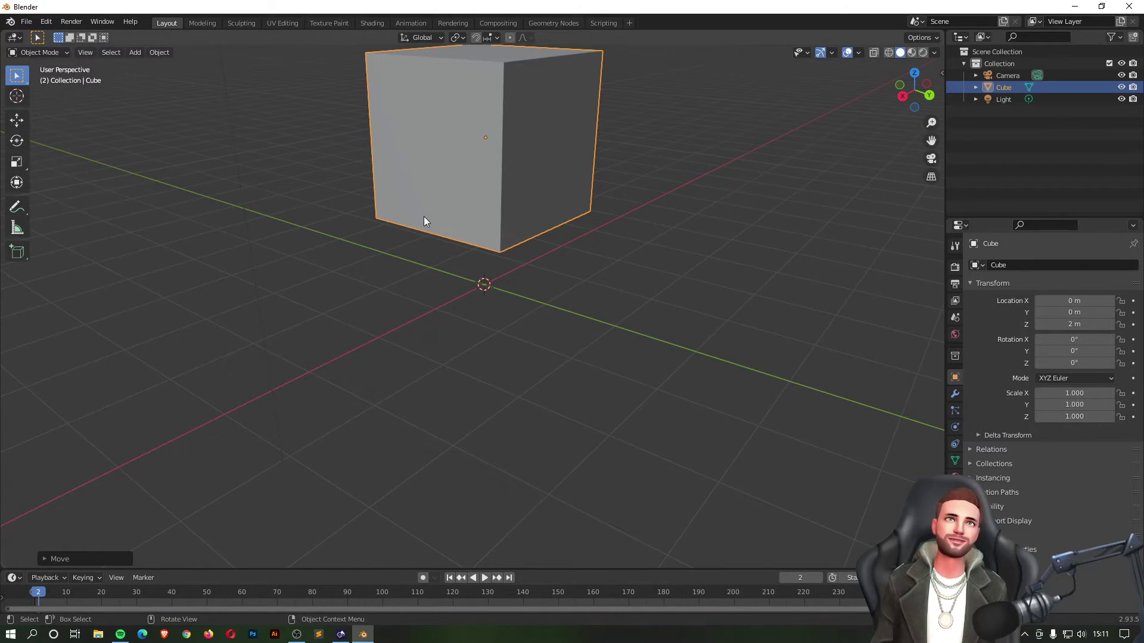
{"action": "key", "text": "g"}
{"action": "key", "text": "z"}
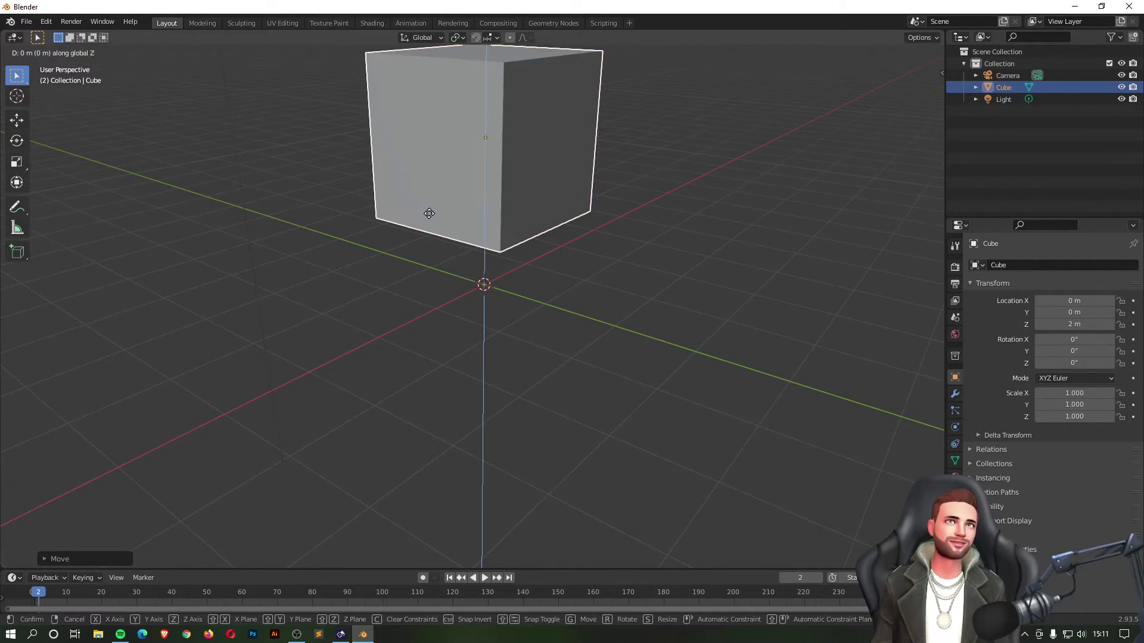
{"action": "key", "text": "minus"}
{"action": "key", "text": "1"}
{"action": "key", "text": "Return"}
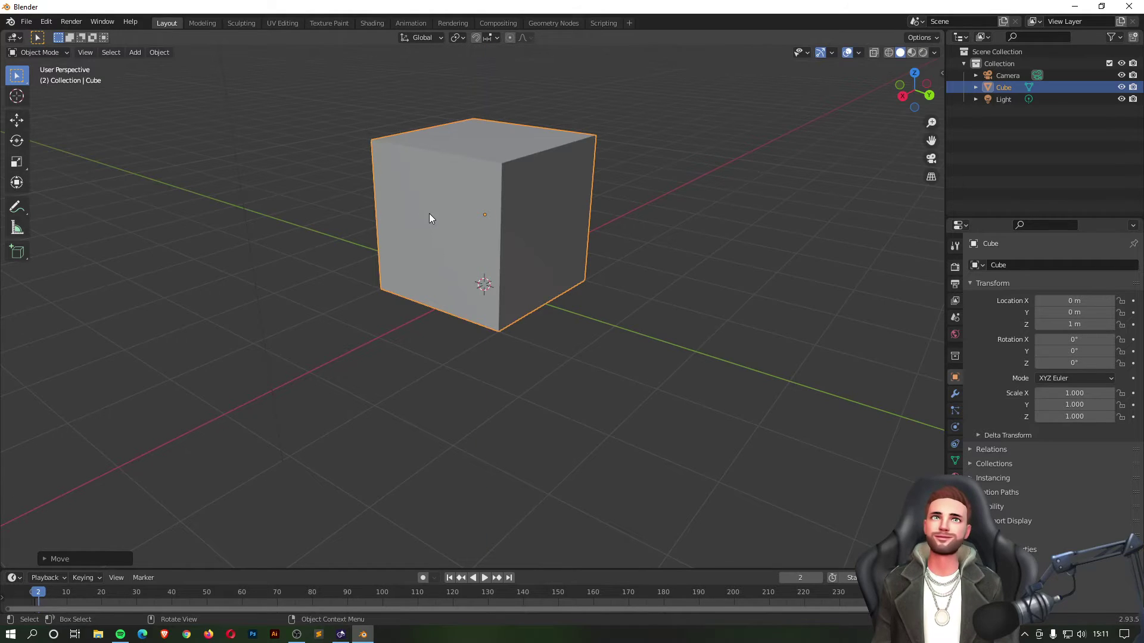
Step: Move the cube -5 m along the Z axis and raise it by 1 m with another move
{"action": "key", "text": "g"}
{"action": "key", "text": "z"}
{"action": "key", "text": "minus"}
{"action": "key", "text": "5"}
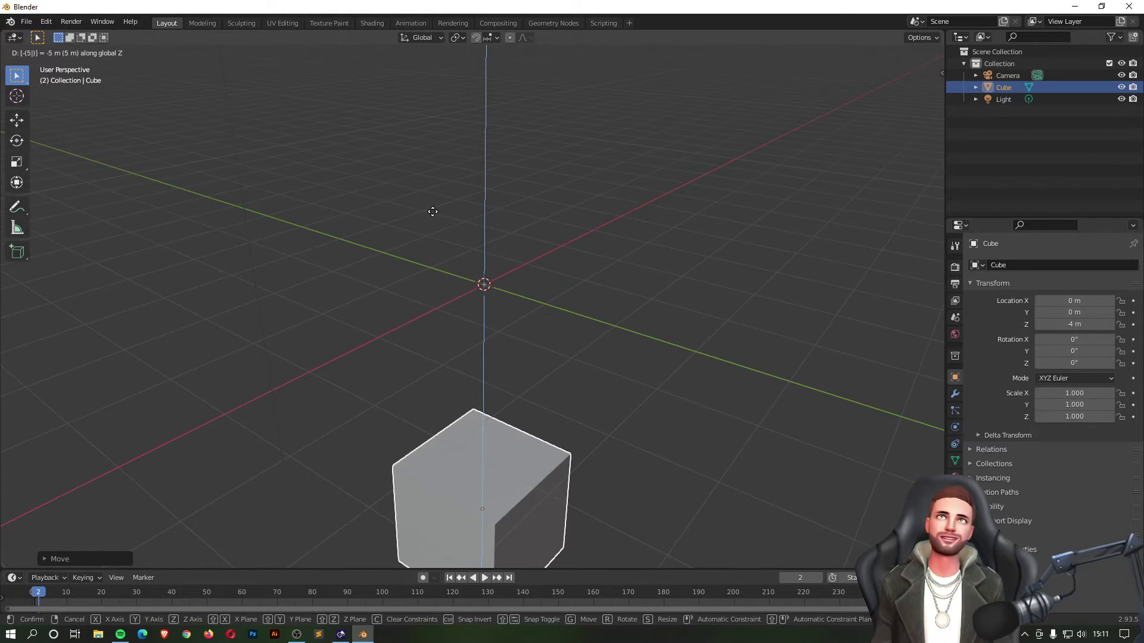
{"action": "key", "text": "Return"}
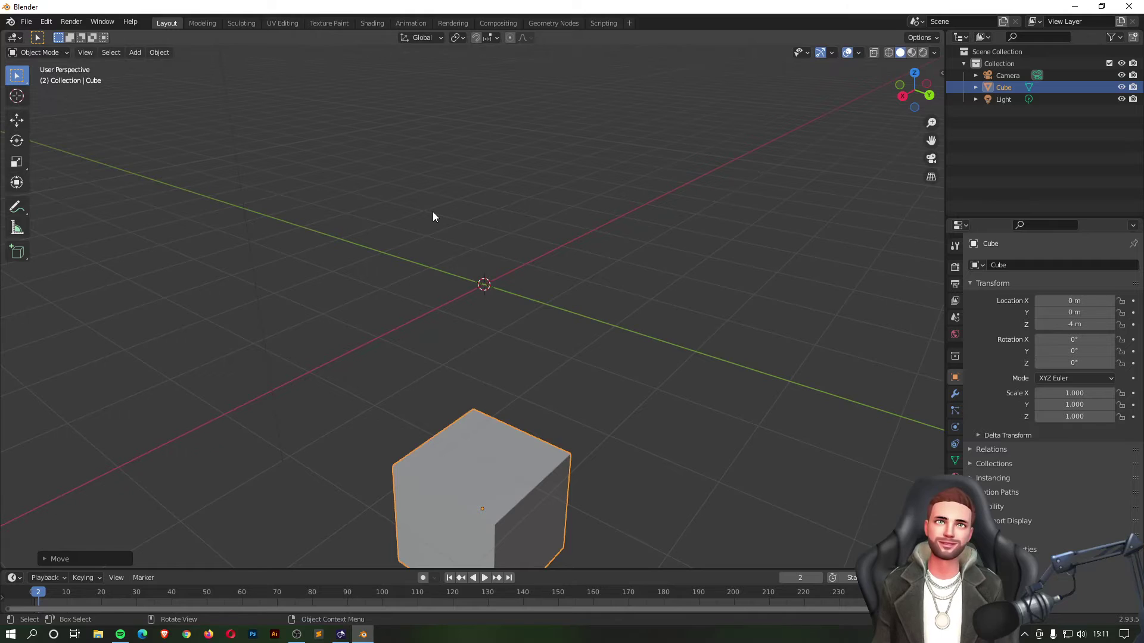
{"action": "key", "text": "g"}
{"action": "key", "text": "z"}
{"action": "key", "text": "1"}
{"action": "key", "text": "Return"}
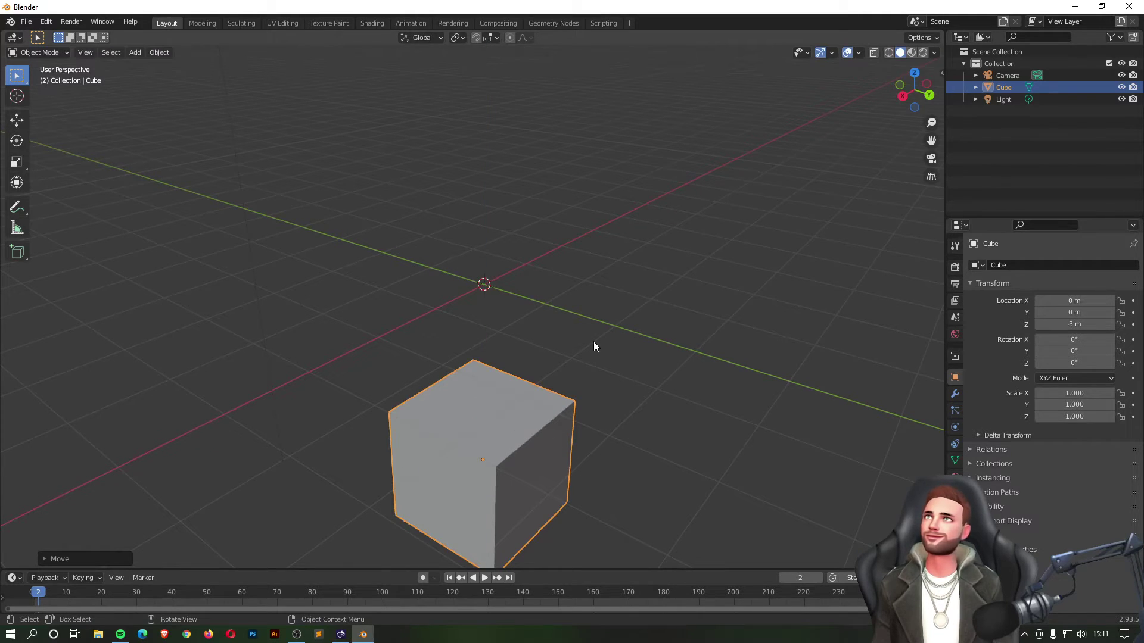
Step: Undo the last four Z-axis moves of the cube
{"action": "key", "text": "ctrl+z"}
{"action": "key", "text": "ctrl+z"}
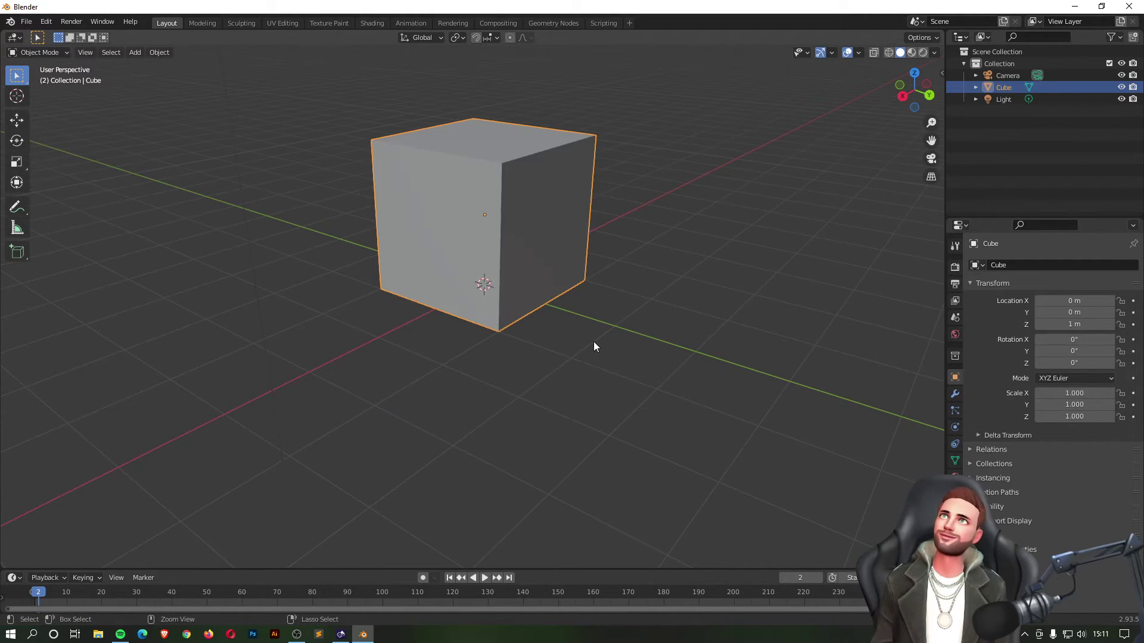
{"action": "key", "text": "ctrl+z"}
{"action": "key", "text": "ctrl+z"}
Step: Deselect the cube so that no object in the scene is selected
{"action": "left_click", "coordinate": [720, 262]}
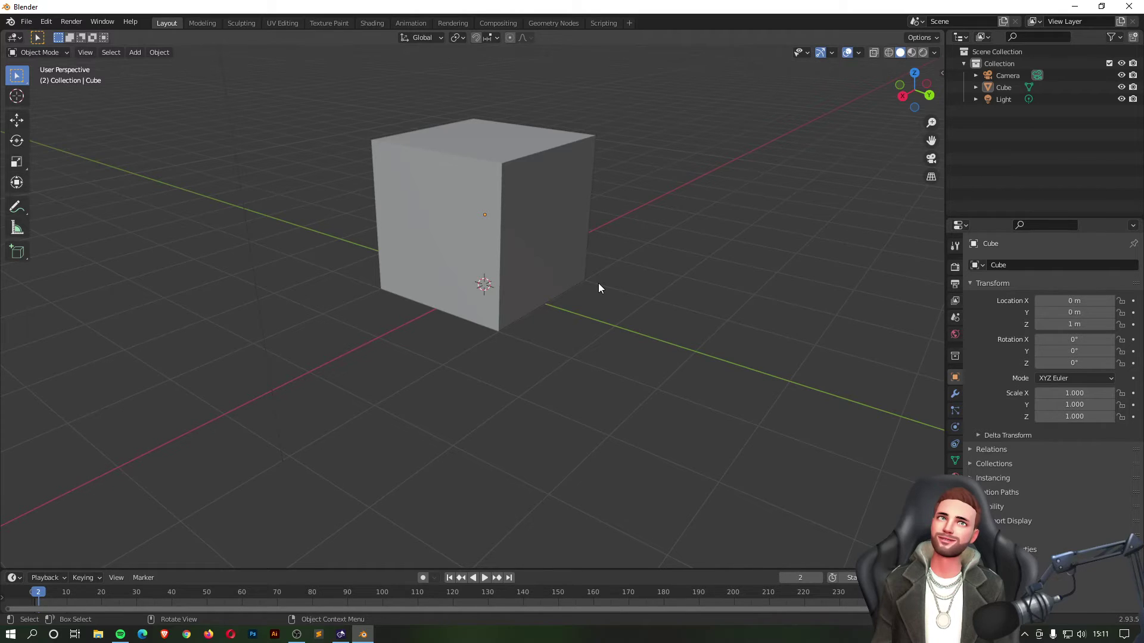
{"action": "key", "text": "z"}
{"action": "left_click", "coordinate": [684, 287]}
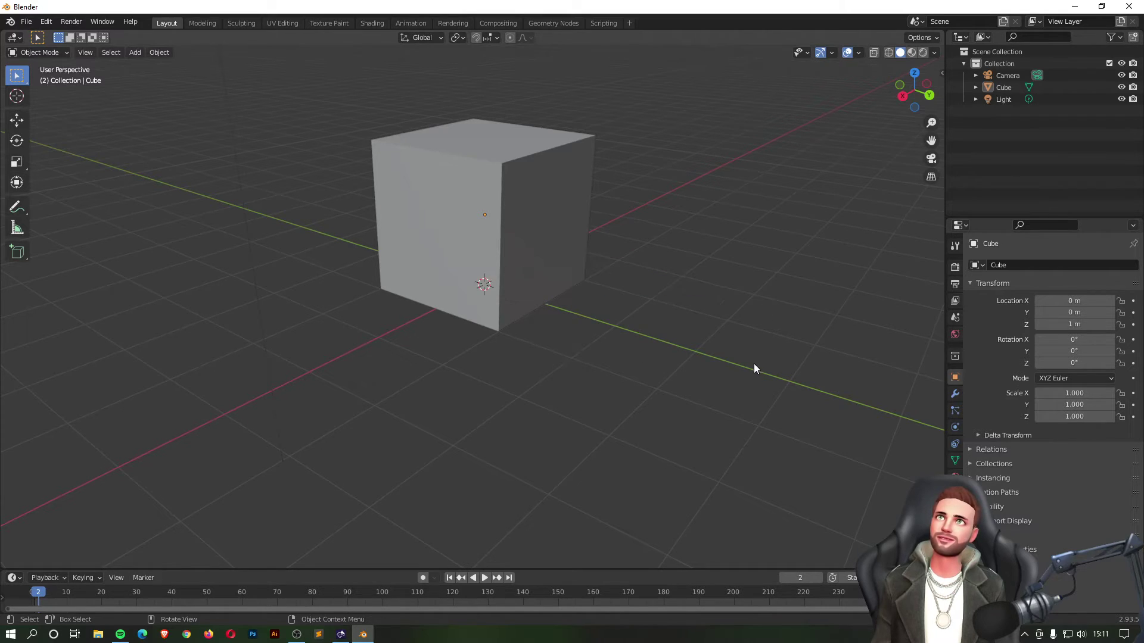
{"action": "key", "text": "z"}
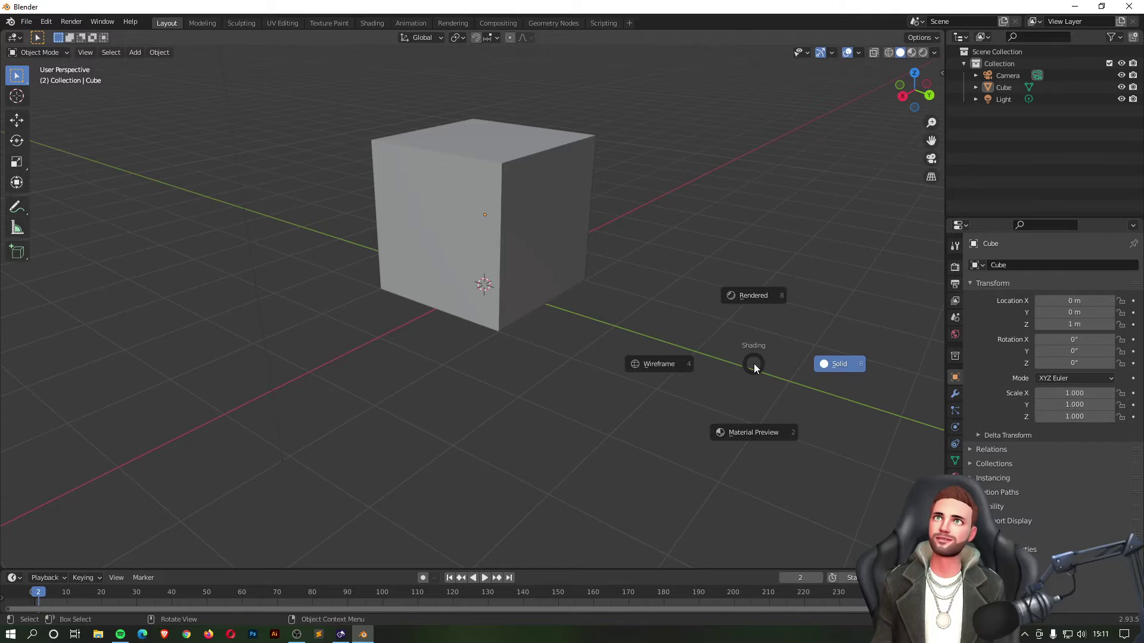
{"action": "left_click", "coordinate": [754, 364]}
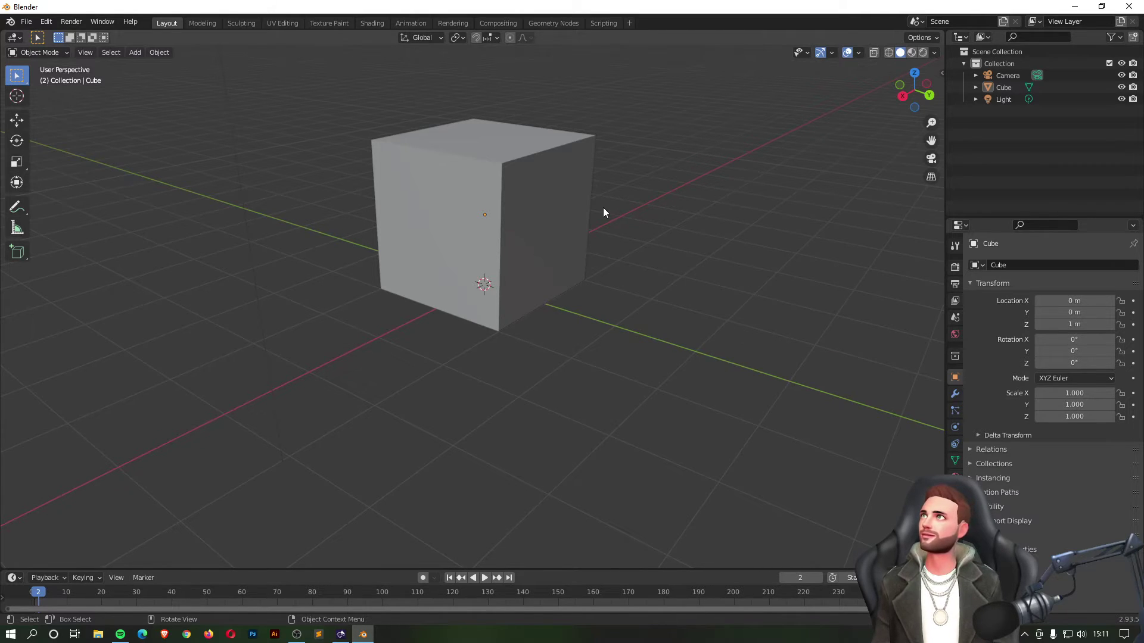
Step: Select the cube, move it 2 m along the Z axis, and undo the move
{"action": "left_click", "coordinate": [544, 207]}
{"action": "key", "text": "g"}
{"action": "key", "text": "z"}
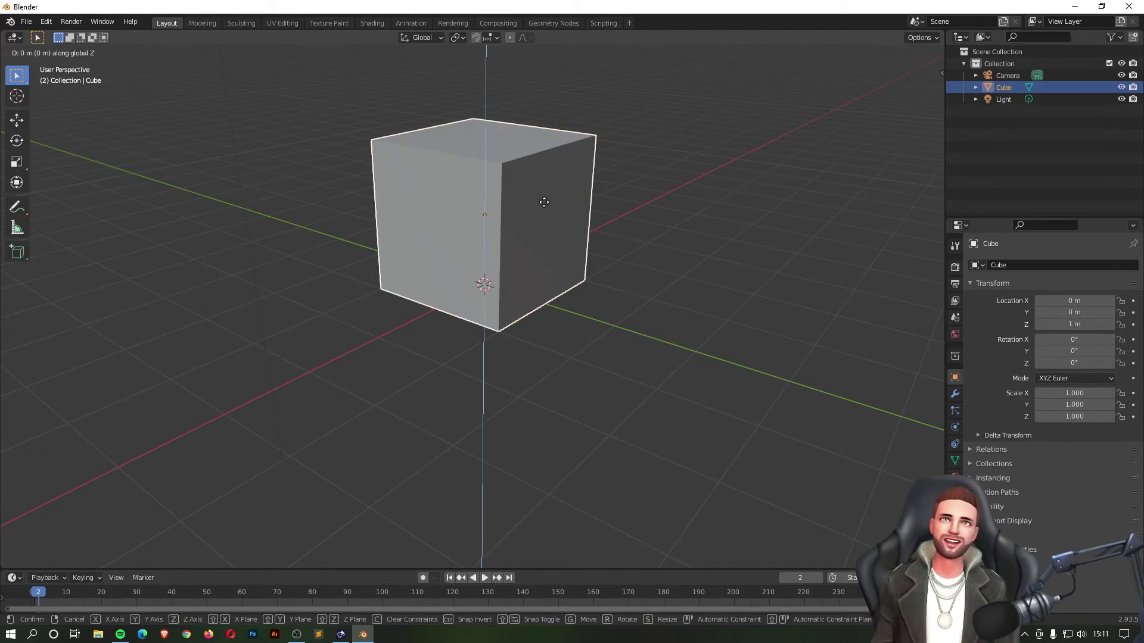
{"action": "key", "text": "2"}
{"action": "key", "text": "Return"}
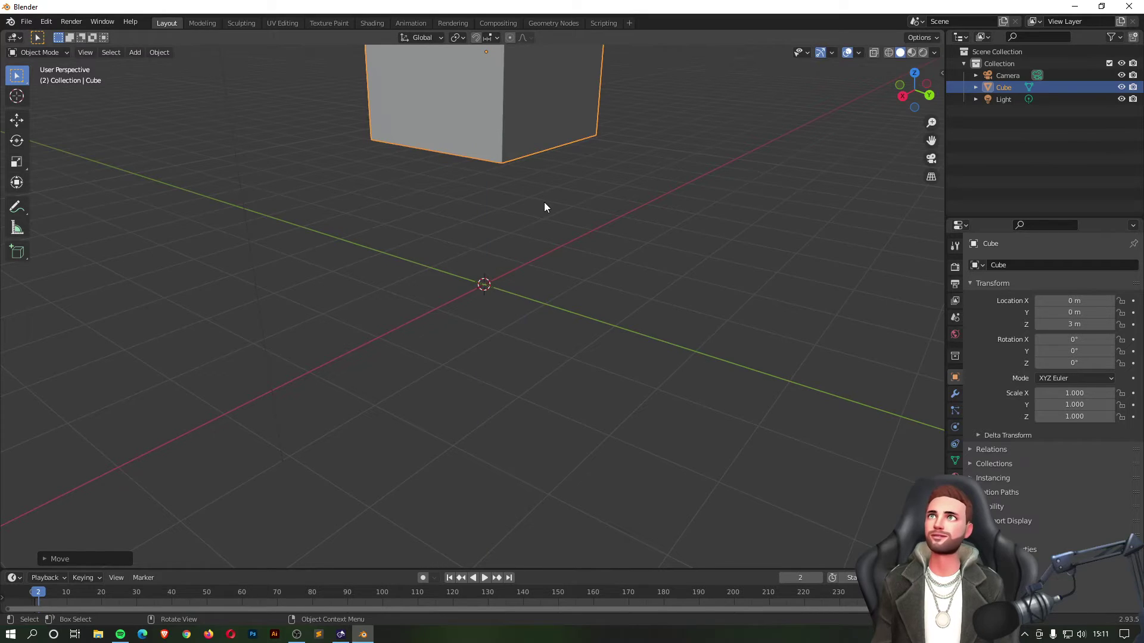
{"action": "key", "text": "ctrl+z"}
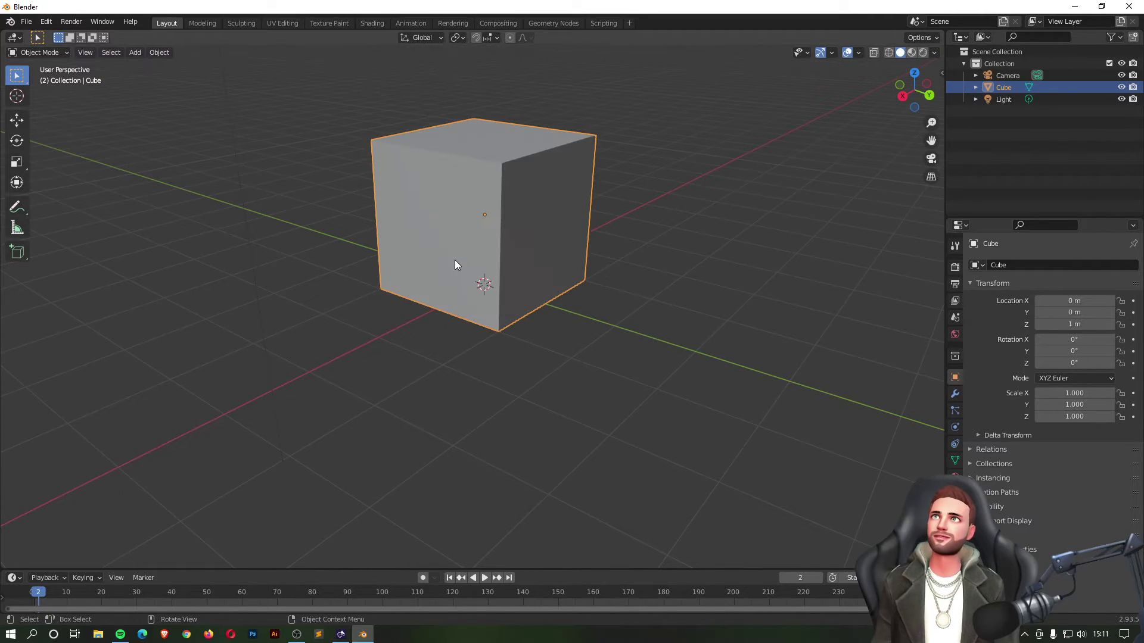
Step: Use the Move tool's Z-axis handle to shift the cube vertically, and undo the move
{"action": "left_click", "coordinate": [660, 305]}
{"action": "left_click", "coordinate": [16, 121]}
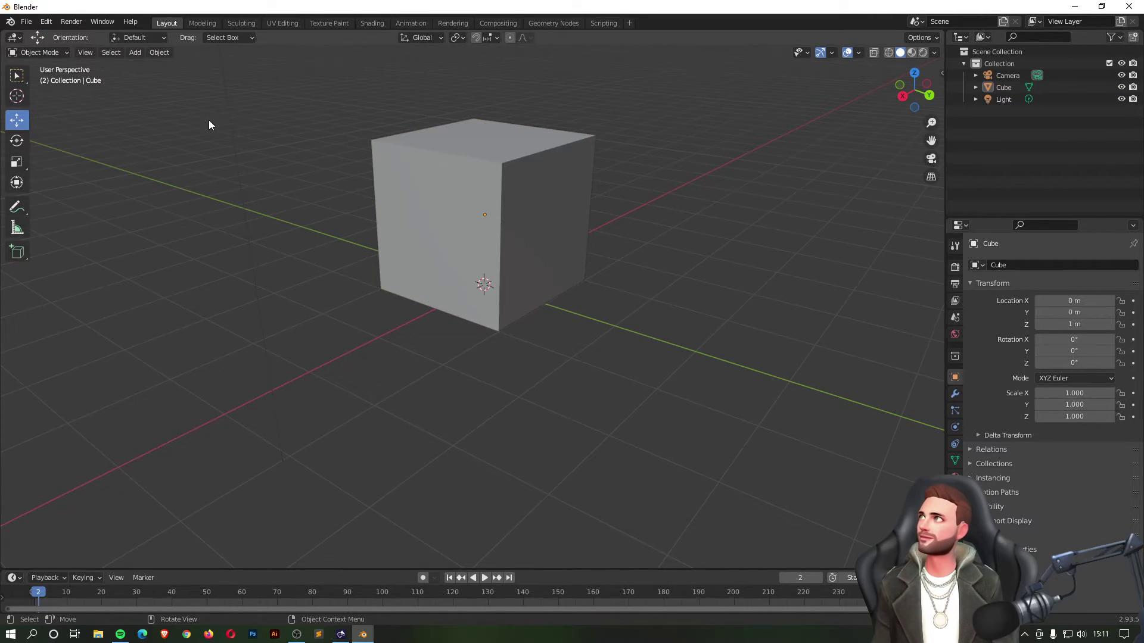
{"action": "left_click", "coordinate": [477, 172]}
{"action": "left_click_drag", "start_coordinate": [485, 168], "coordinate": [485, 218]}
{"action": "key", "text": "ctrl+z"}
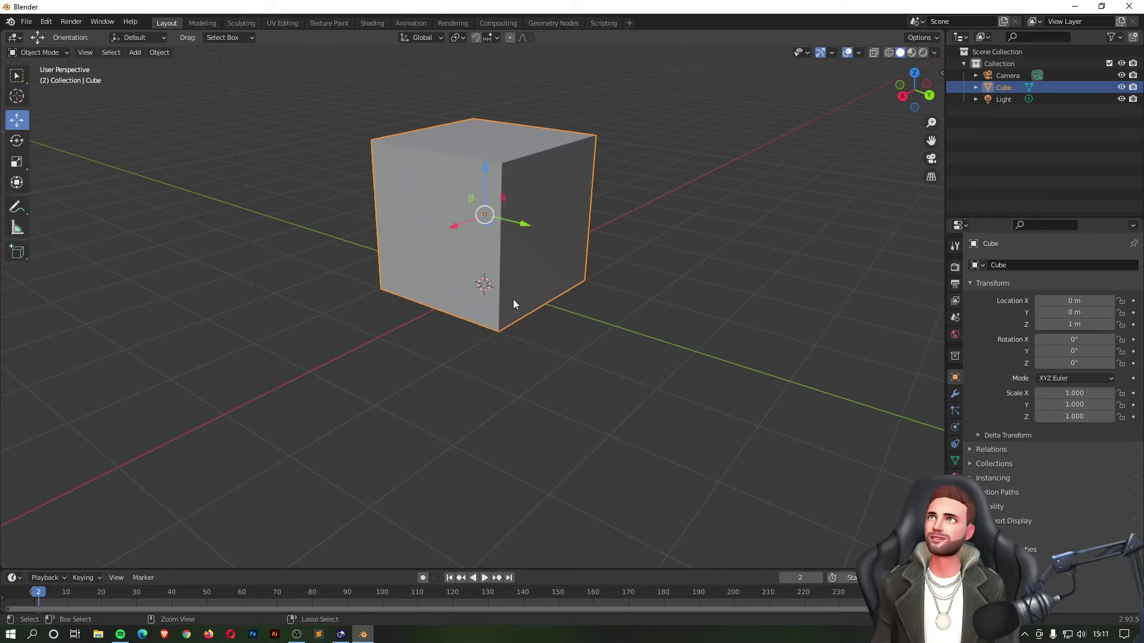
{"action": "key", "text": "ctrl+z"}
Step: Select the cube to show its move handles, and deselect it again
{"action": "left_click", "coordinate": [397, 190]}
{"action": "left_click", "coordinate": [605, 296]}
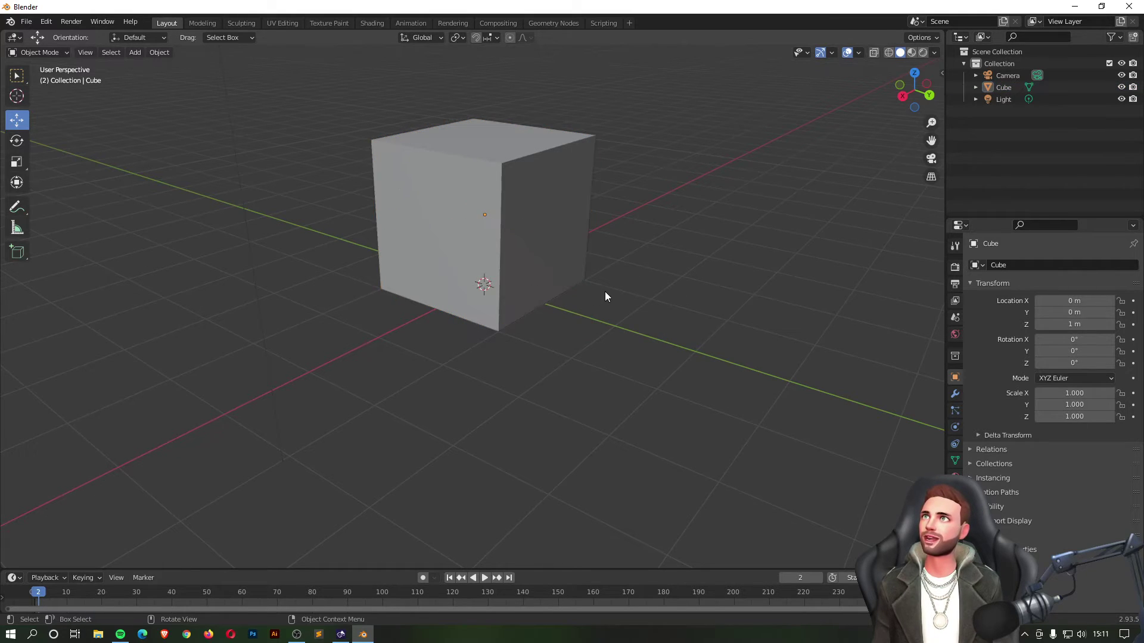
{"action": "left_click", "coordinate": [503, 182]}
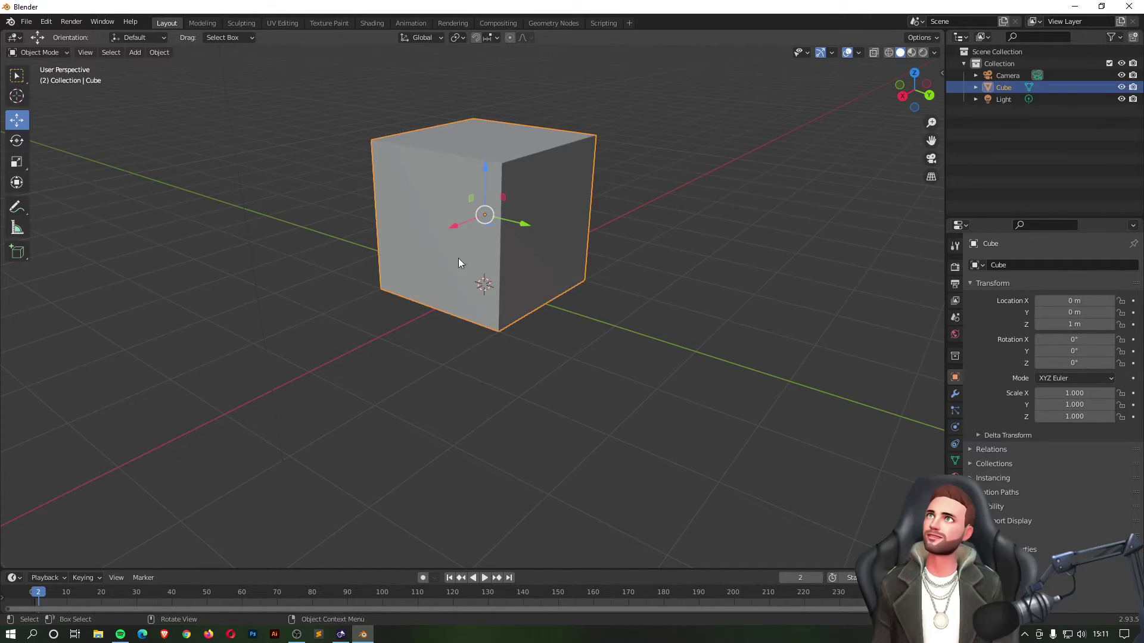
{"action": "left_click", "coordinate": [188, 172]}
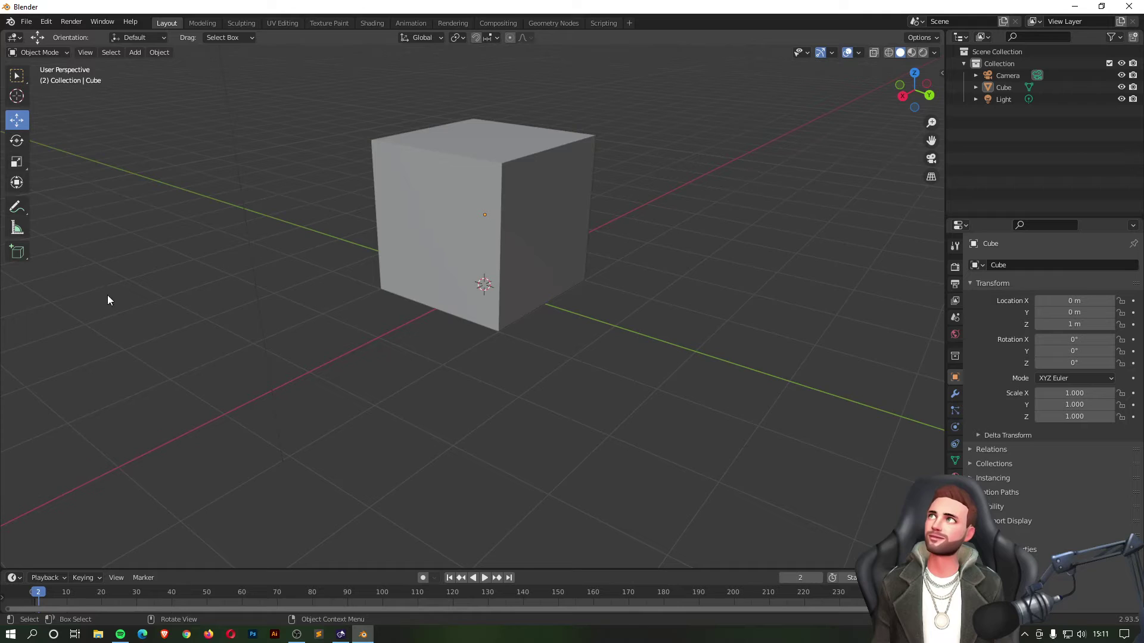
Step: Use the Rotate tool's Y-axis ring to turn the cube, and undo the rotation
{"action": "left_click", "coordinate": [16, 142]}
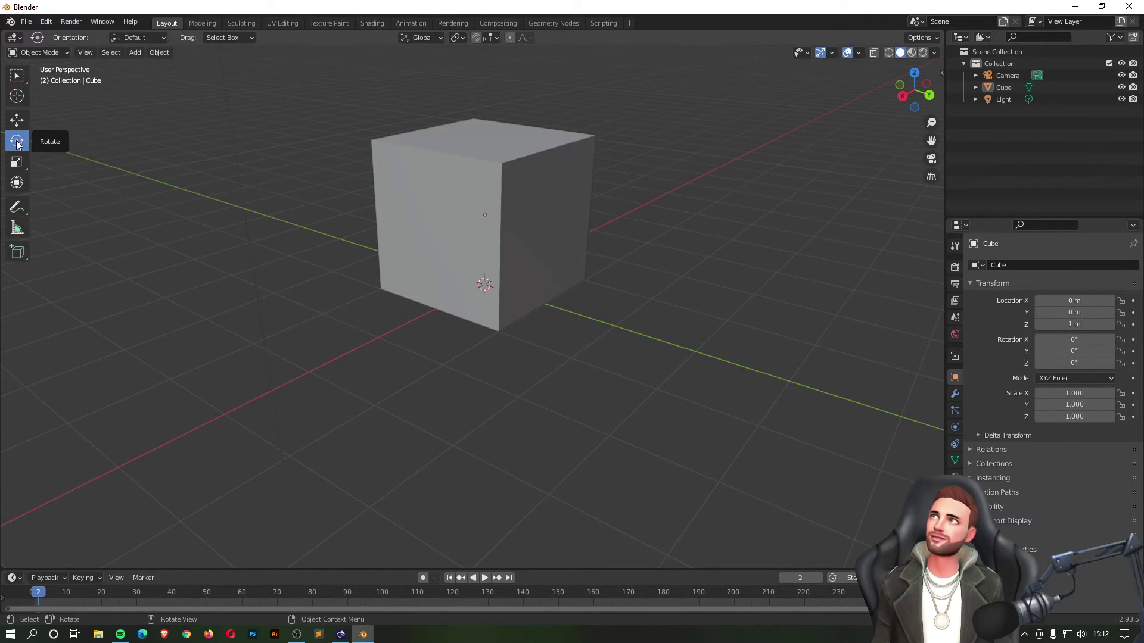
{"action": "left_click", "coordinate": [477, 160]}
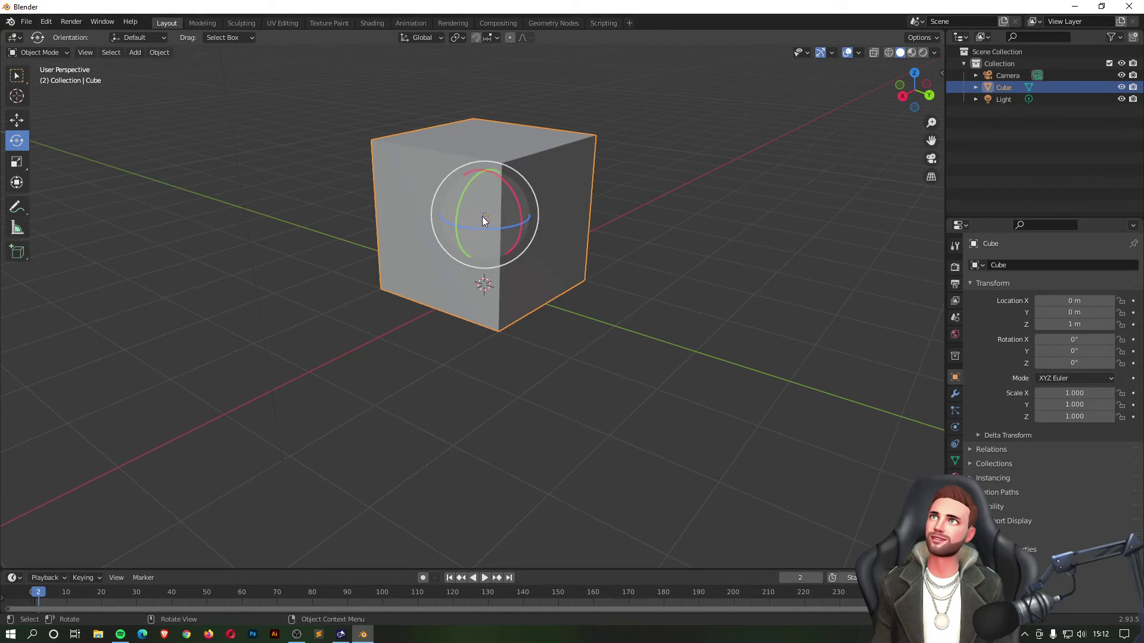
{"action": "left_click_drag", "start_coordinate": [459, 206], "coordinate": [439, 243]}
{"action": "key", "text": "ctrl+z"}
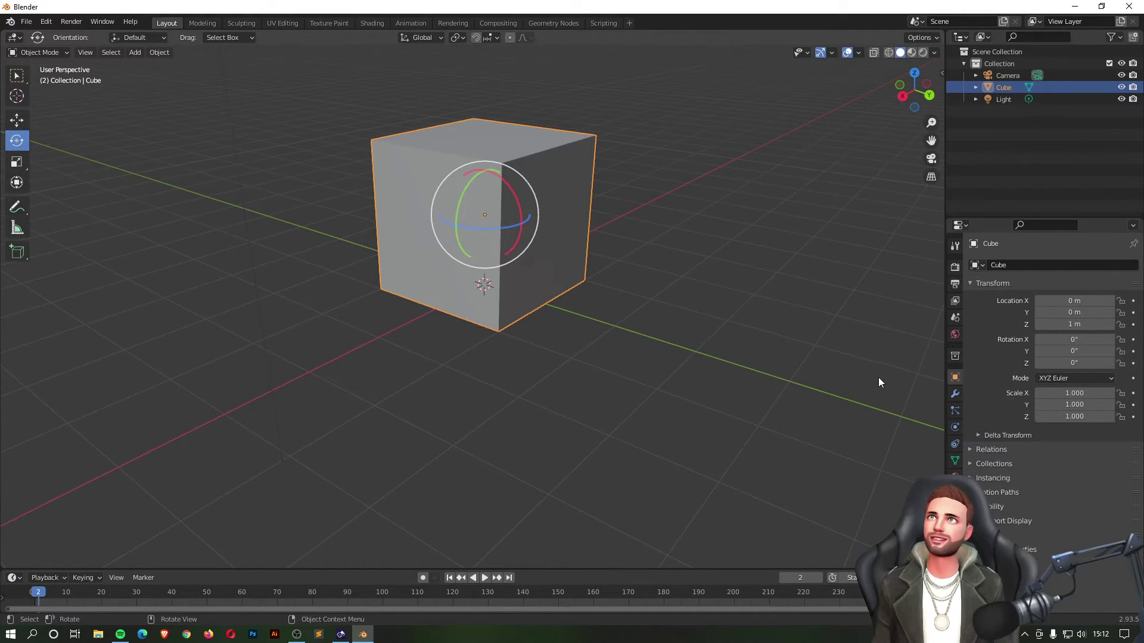
Step: Rotate the cube with the Rotate tool's gizmo around several axes, and undo all of these rotations
{"action": "left_click_drag", "start_coordinate": [457, 204], "coordinate": [531, 261]}
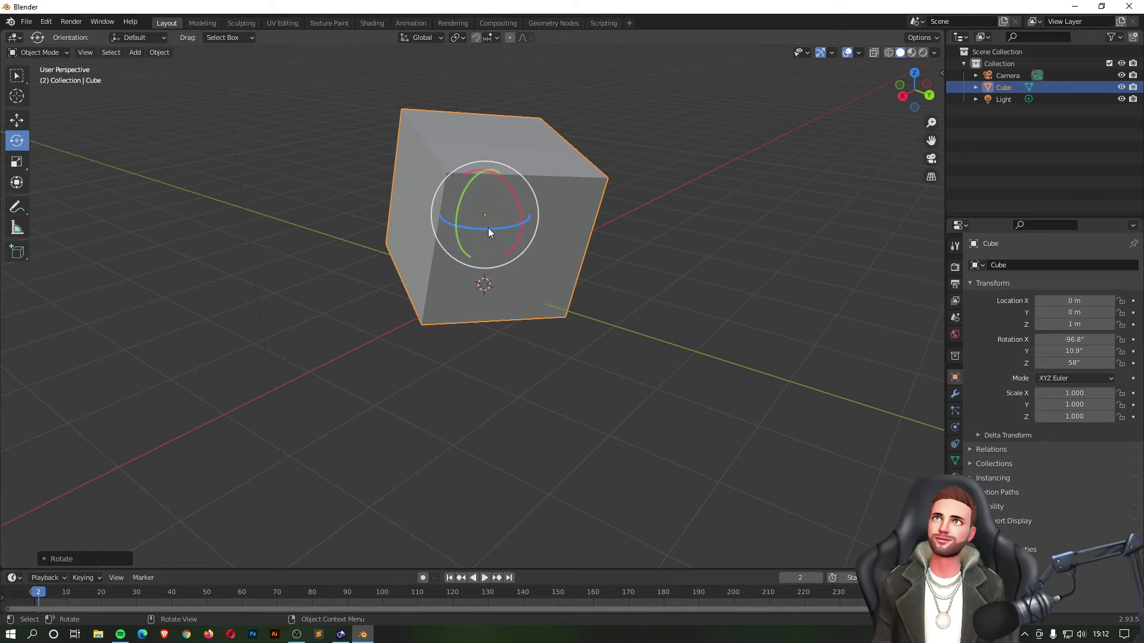
{"action": "left_click_drag", "start_coordinate": [488, 227], "coordinate": [486, 220]}
{"action": "key", "text": "ctrl+z"}
{"action": "key", "text": "ctrl+z"}
{"action": "key", "text": "ctrl+z"}
{"action": "key", "text": "ctrl+z"}
{"action": "key", "text": "ctrl+z"}
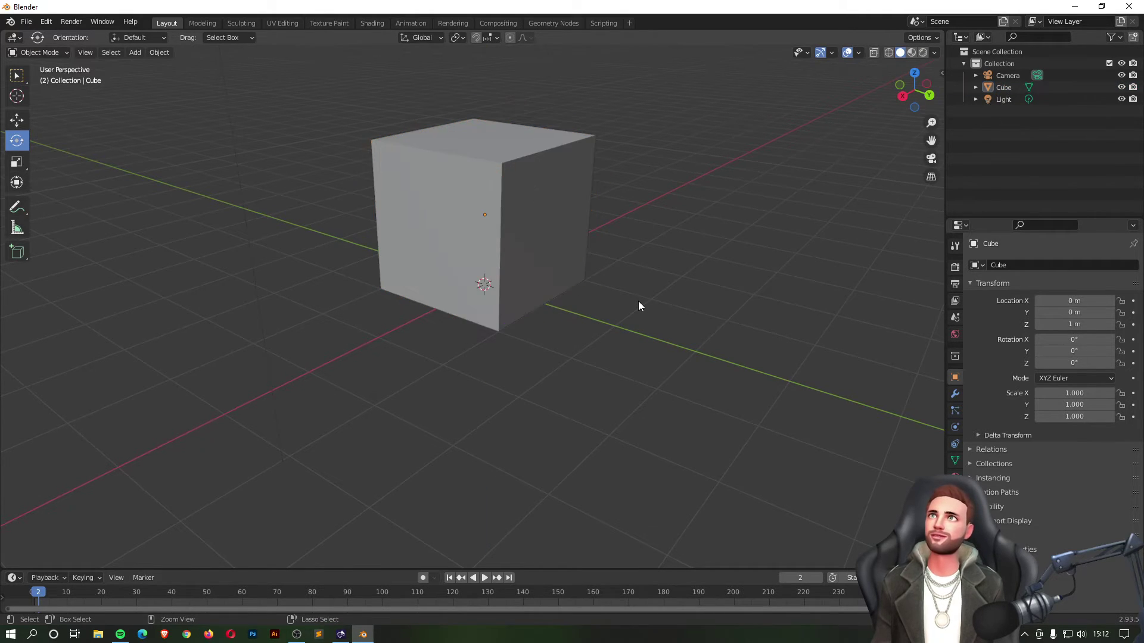
Step: Practise redoing and undoing the selection of the cube, ending with nothing selected
{"action": "key", "text": "ctrl+shift+z"}
{"action": "key", "text": "ctrl+z"}
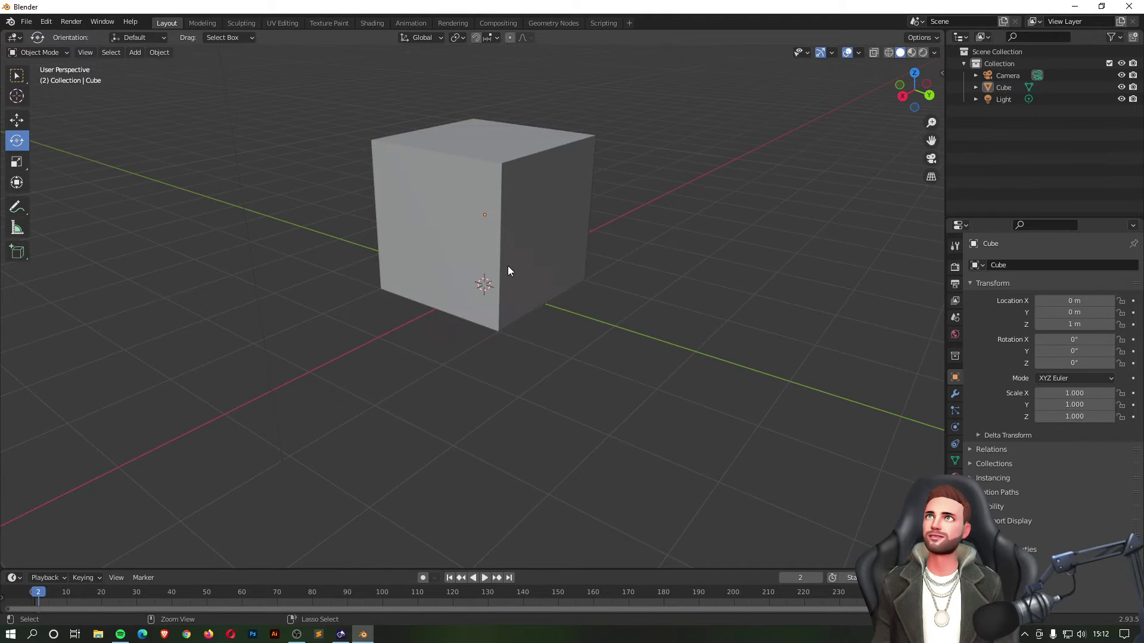
{"action": "left_click", "coordinate": [507, 266]}
{"action": "key", "text": "ctrl+z"}
{"action": "key", "text": "ctrl+shift+z"}
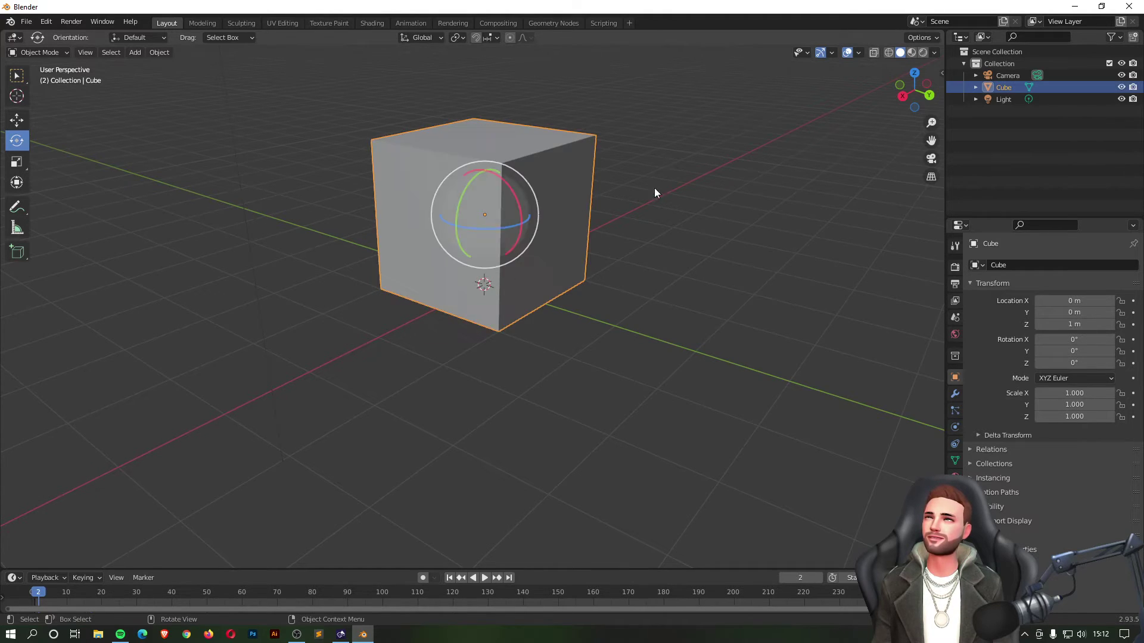
{"action": "key", "text": "ctrl+z"}
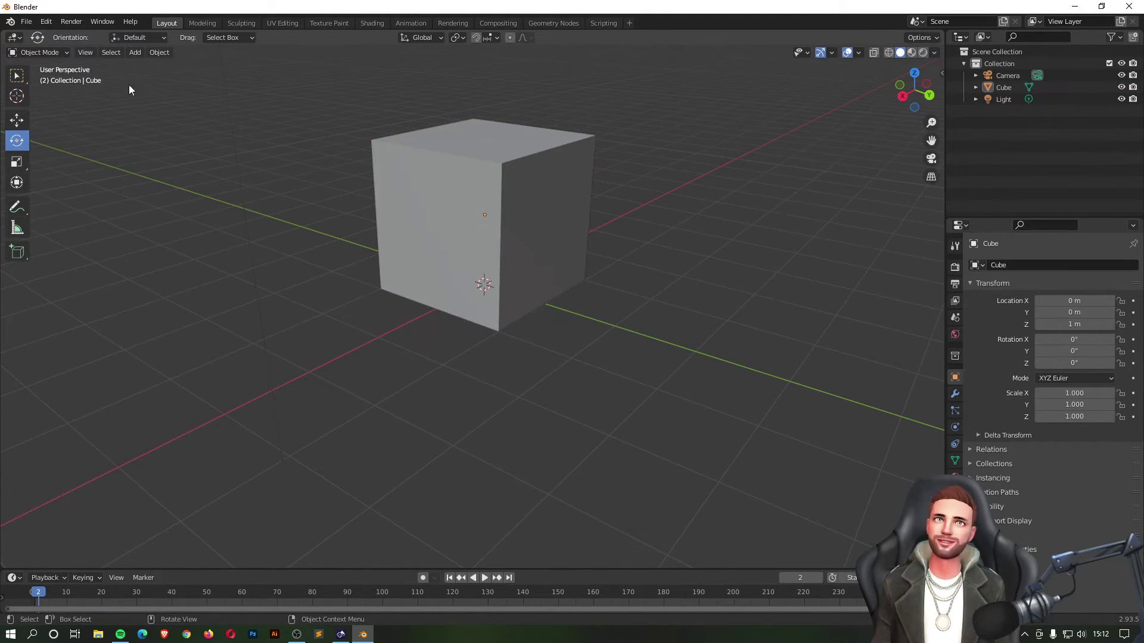
Step: Switch to the Select Box tool and select the cube
{"action": "left_click", "coordinate": [17, 75]}
{"action": "left_click", "coordinate": [467, 175]}
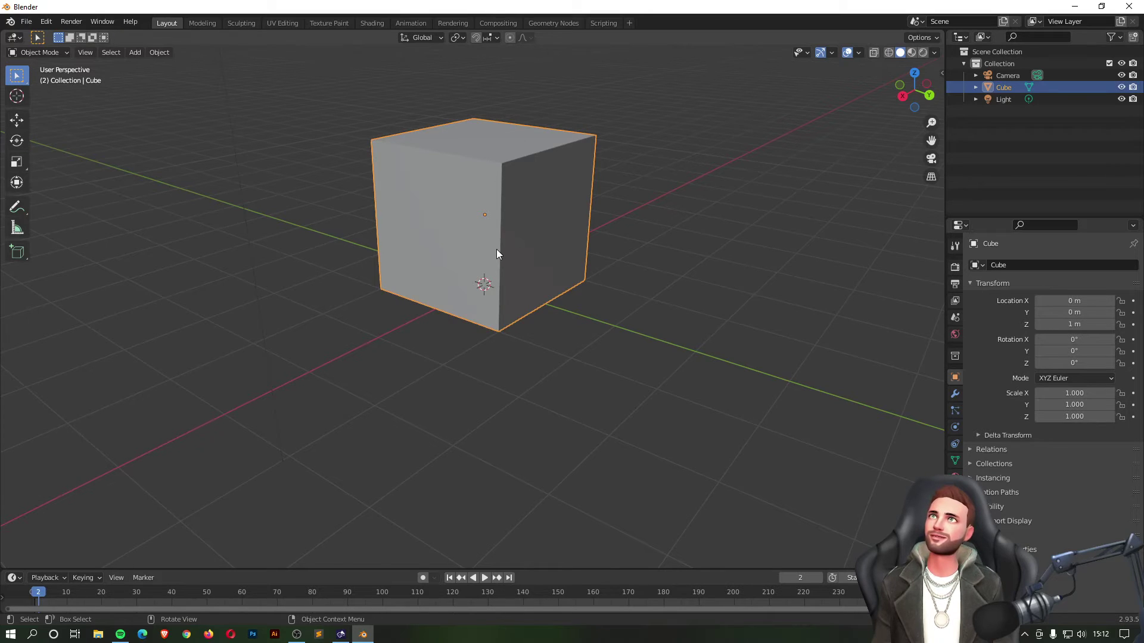
Step: Grab the cube and move it freely without an axis constraint, and undo the move
{"action": "key", "text": "g"}
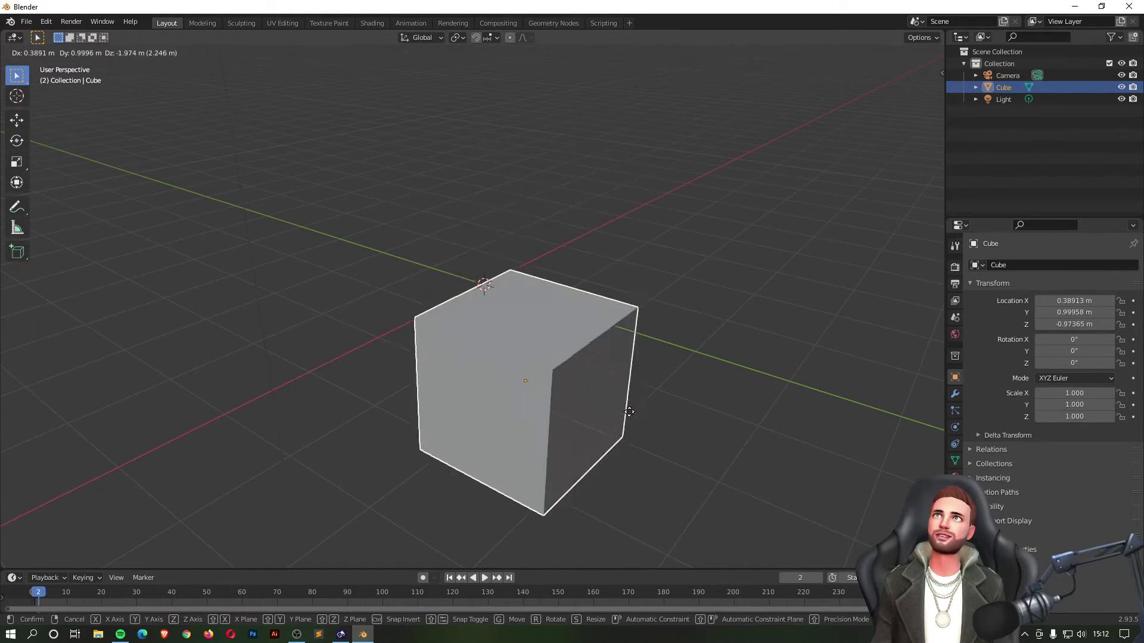
{"action": "left_click", "coordinate": [691, 355]}
{"action": "key", "text": "ctrl+z"}
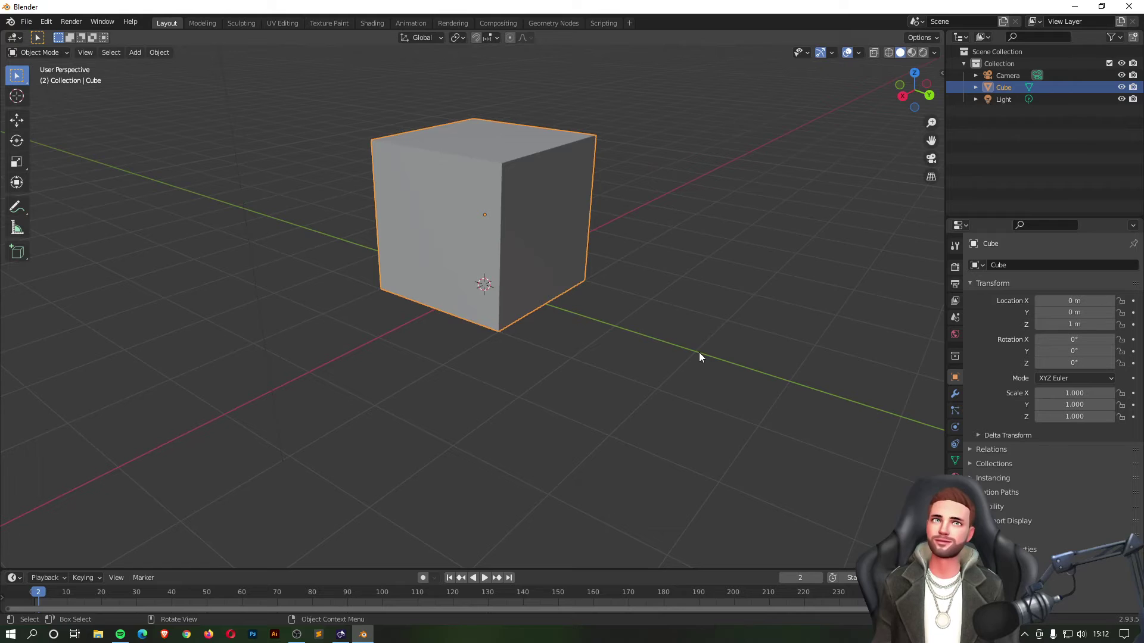
Step: Rotate the cube around the global Z axis until its rotation values are X 180°, Y -180° and Z 175°
{"action": "key", "text": "r"}
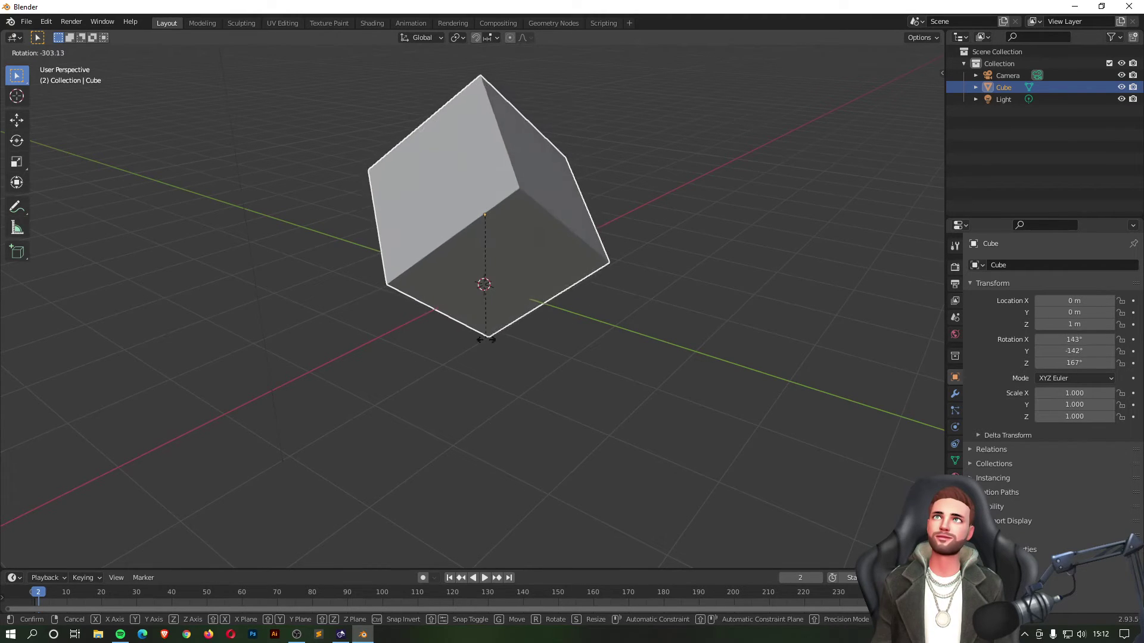
{"action": "key", "text": "z"}
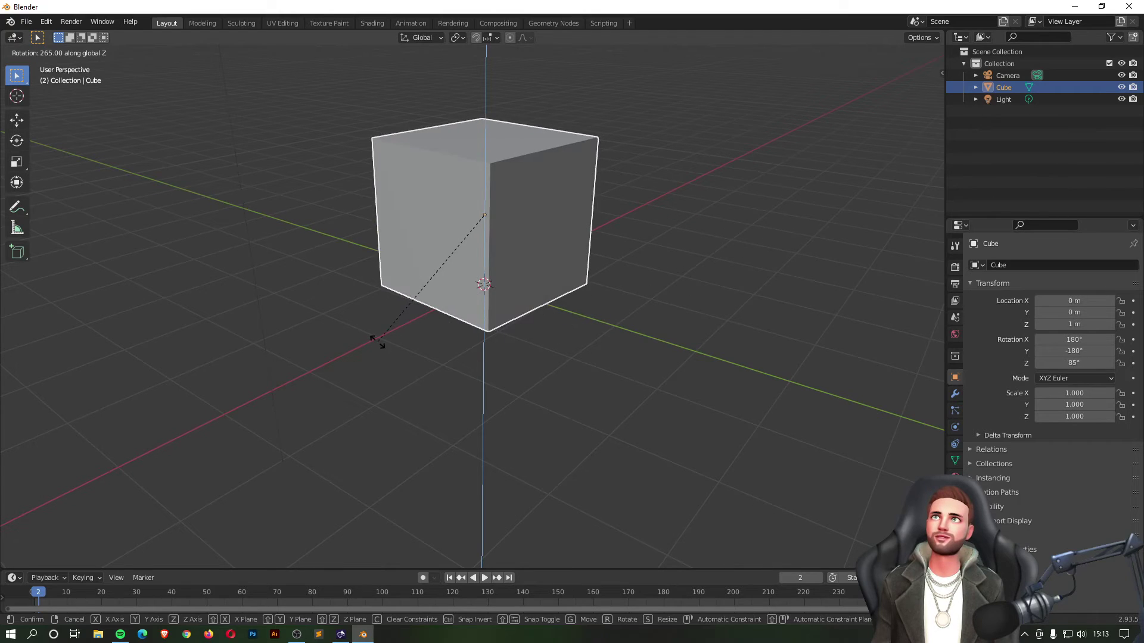
{"action": "left_click", "coordinate": [524, 309]}
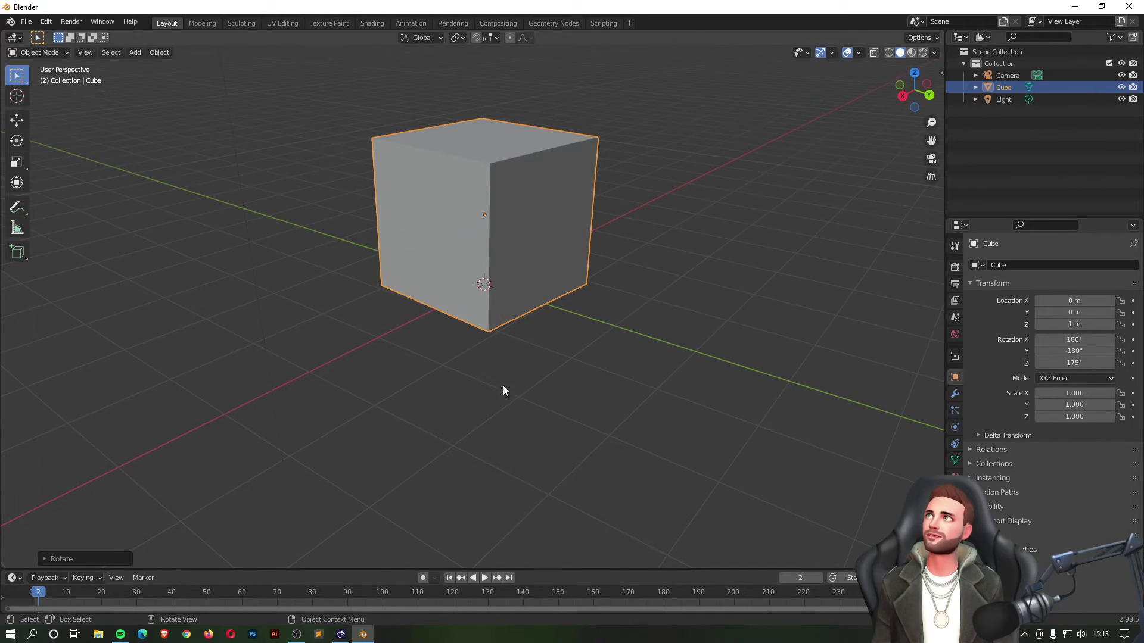
Step: Rotate the cube around the global Z axis to a Z rotation of 190°, and undo the rotation
{"action": "key", "text": "r"}
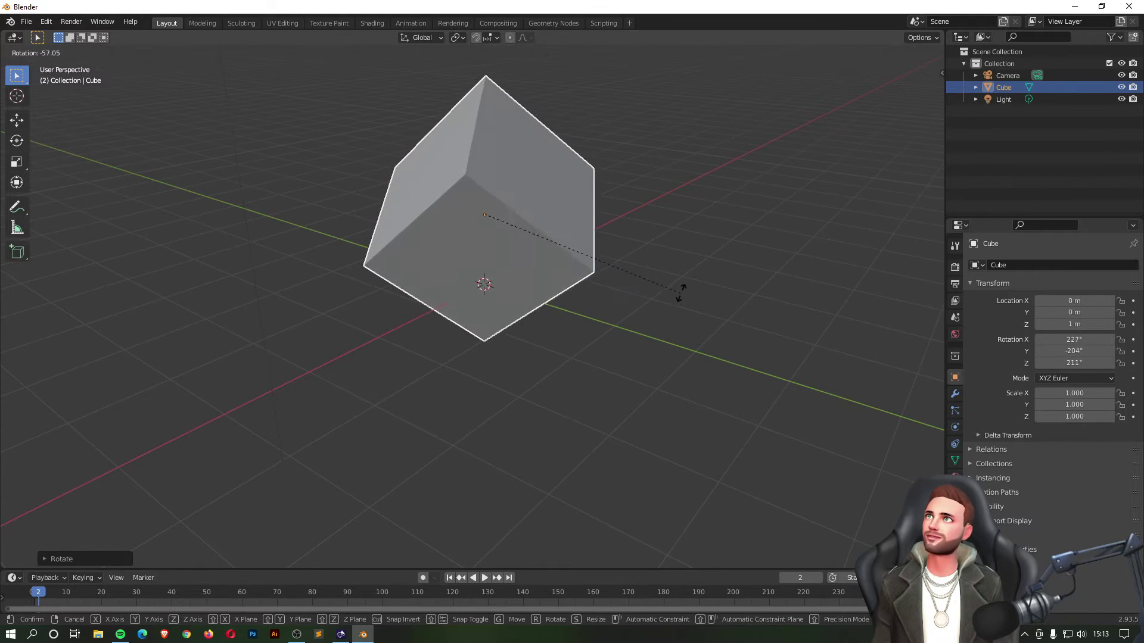
{"action": "key", "text": "z"}
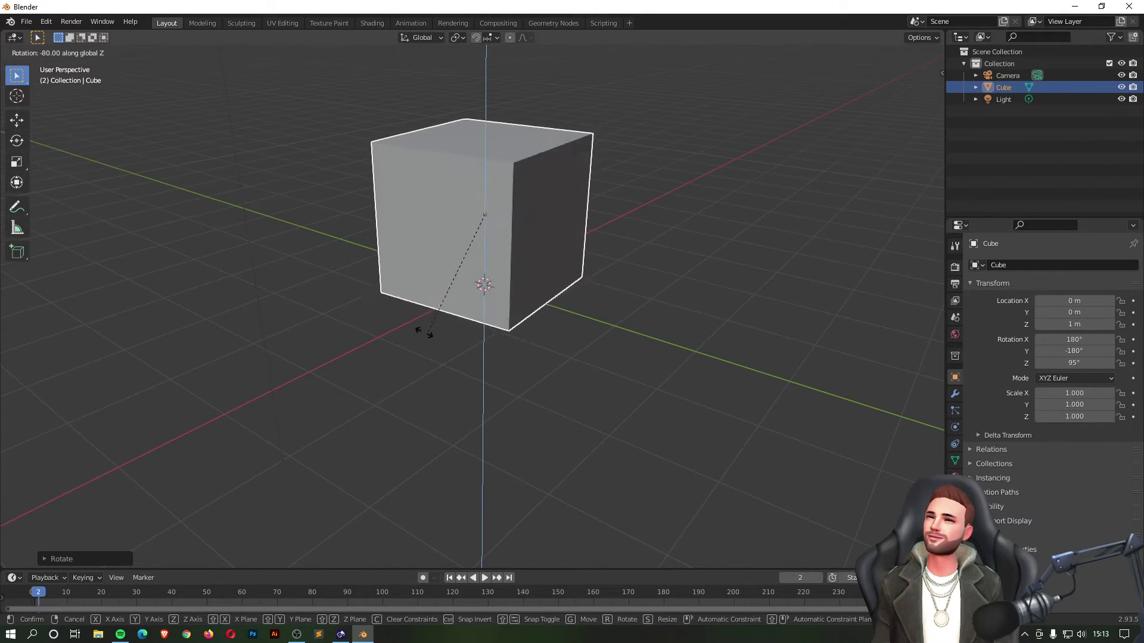
{"action": "left_click", "coordinate": [711, 292]}
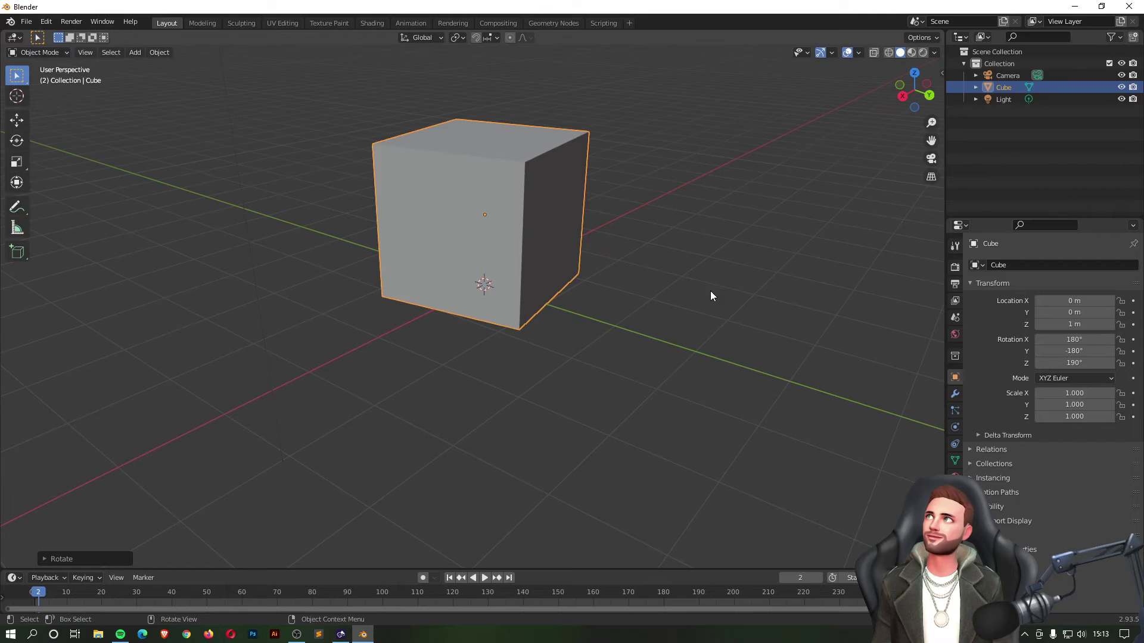
{"action": "key", "text": "ctrl+z"}
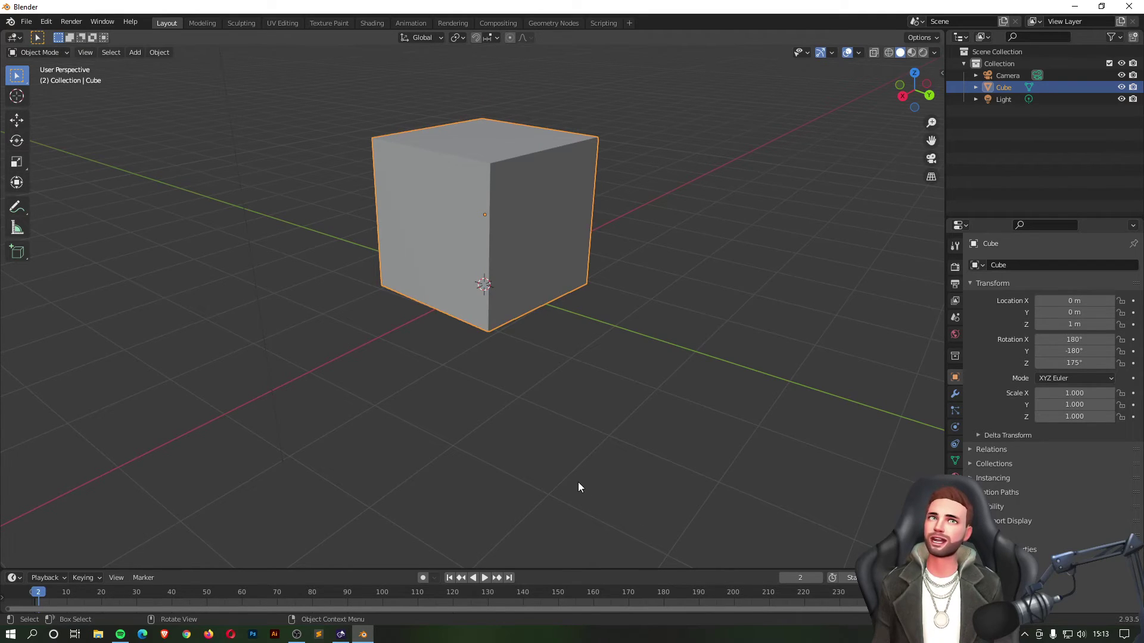
Step: Rotate the cube exactly 45° around the global X axis and inspect its tilt from several angles
{"action": "key", "text": "r"}
{"action": "key", "text": "x"}
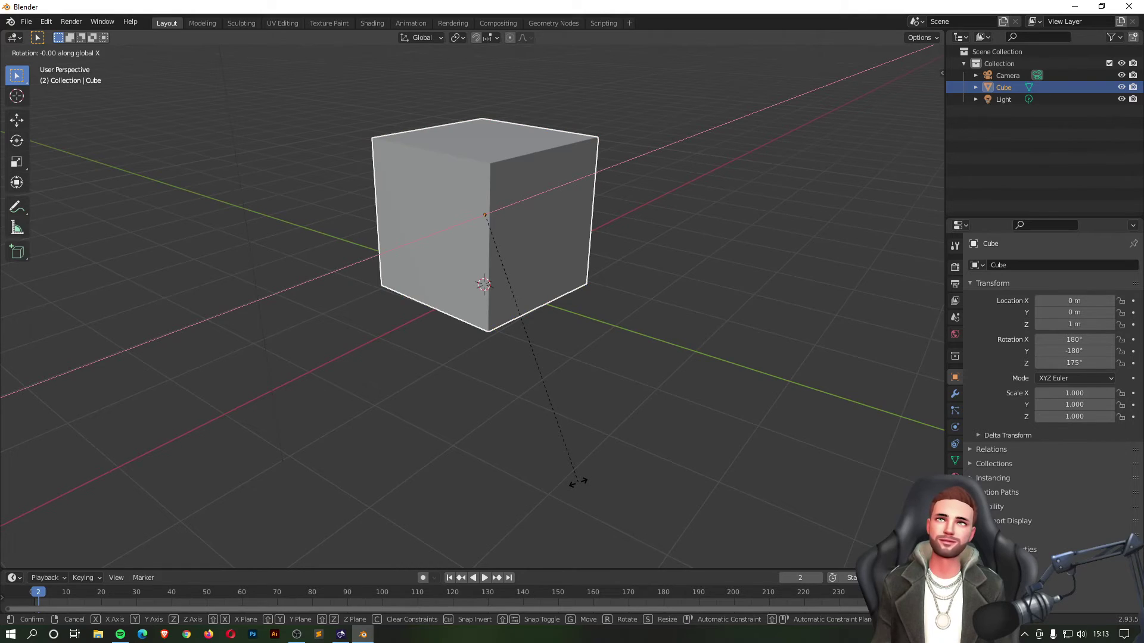
{"action": "type", "text": "45"}
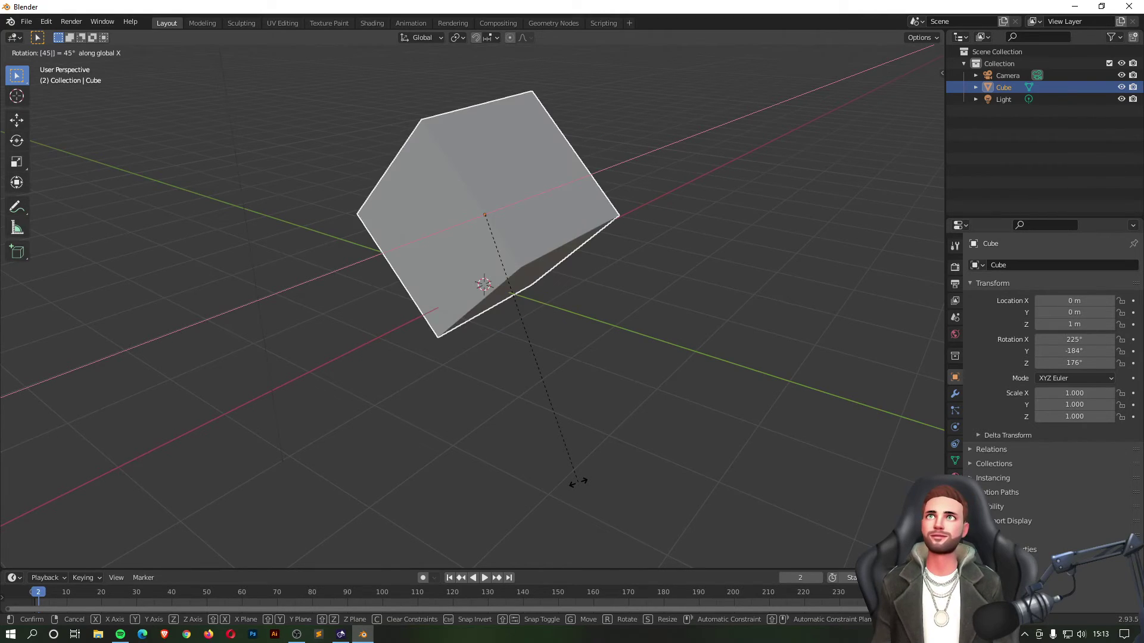
{"action": "key", "text": "Return"}
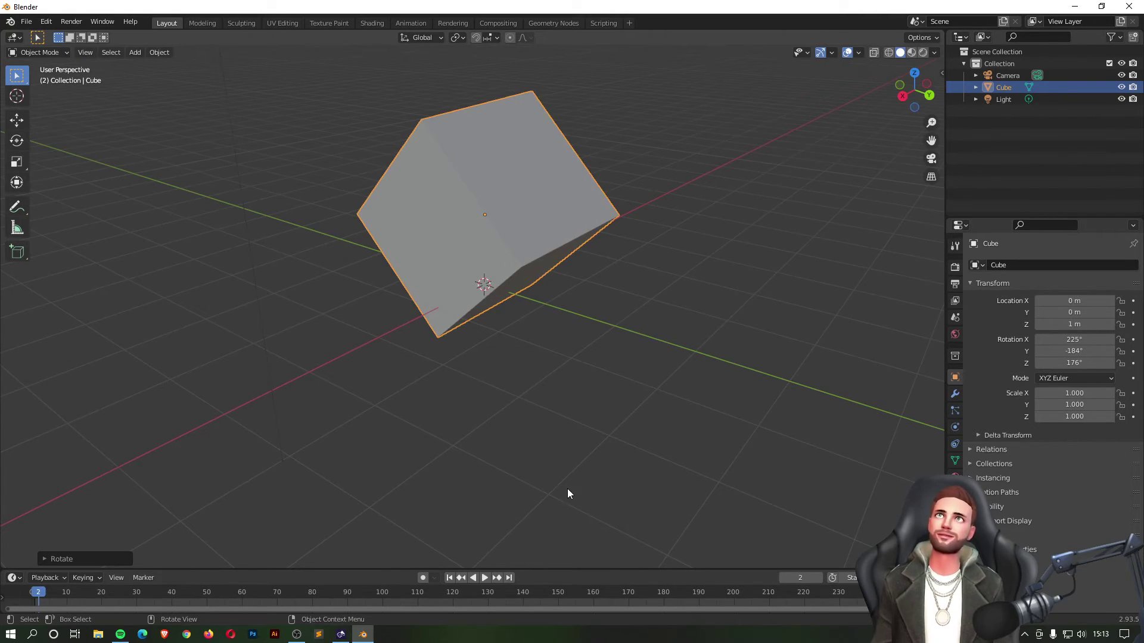
{"action": "middle_click_drag", "start_coordinate": [482, 375], "coordinate": [358, 215]}
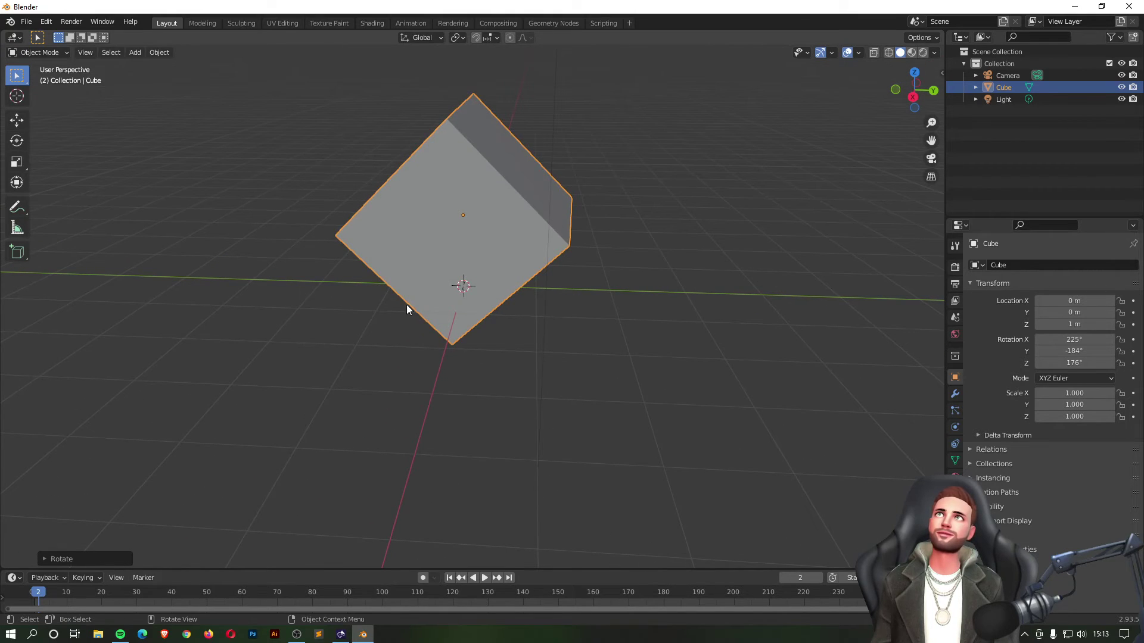
{"action": "middle_click_drag", "start_coordinate": [652, 368], "coordinate": [592, 380]}
{"action": "type", "text": "g"}
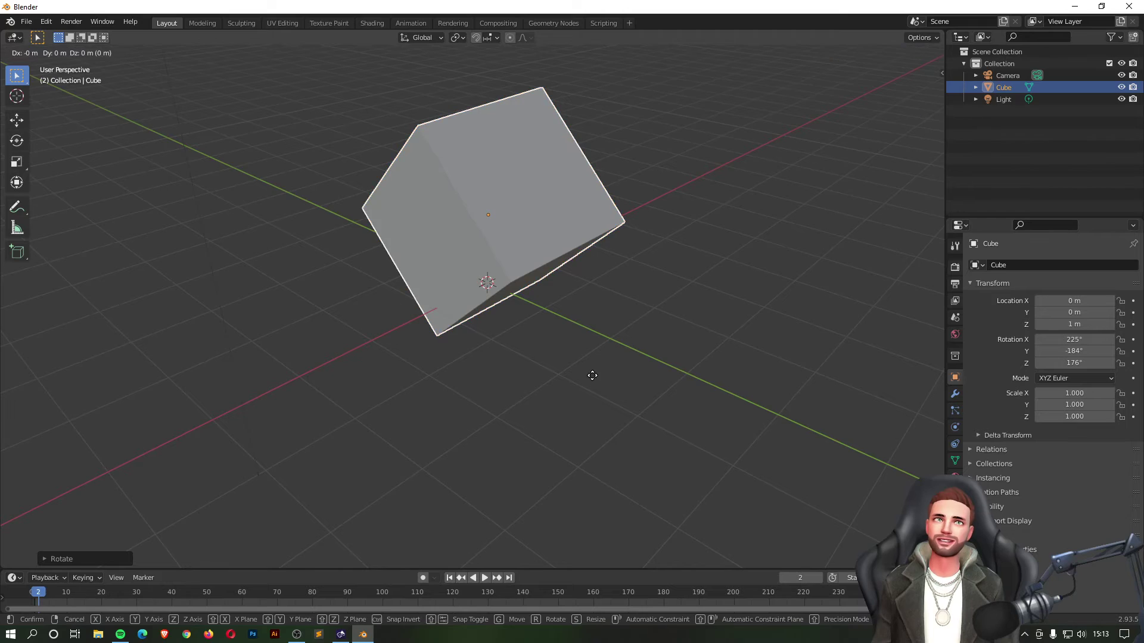
{"action": "type", "text": "x"}
{"action": "type", "text": "5"}
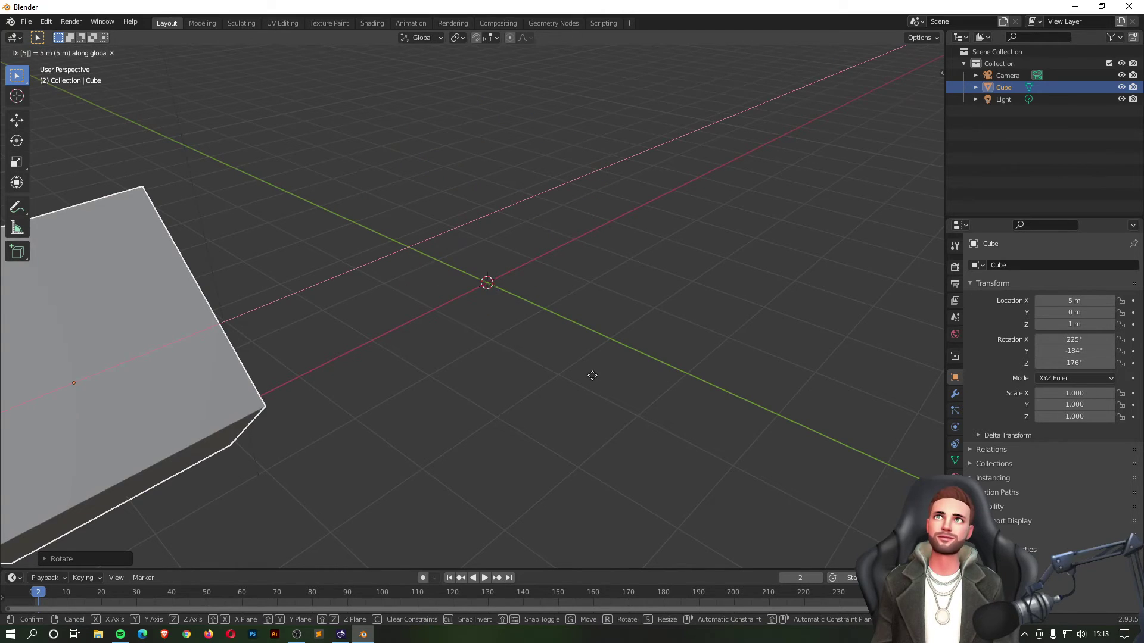
{"action": "key", "text": "Escape"}
Step: Rotate the cube around the global X axis in two exact increments of 5°
{"action": "key", "text": "r"}
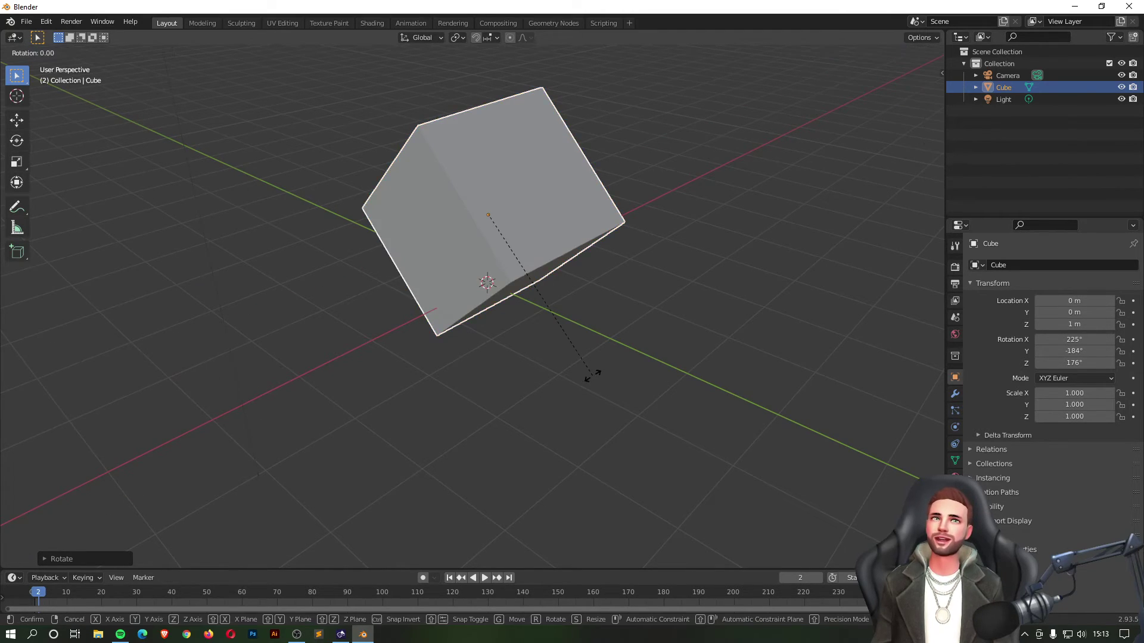
{"action": "type", "text": "x"}
{"action": "type", "text": "5"}
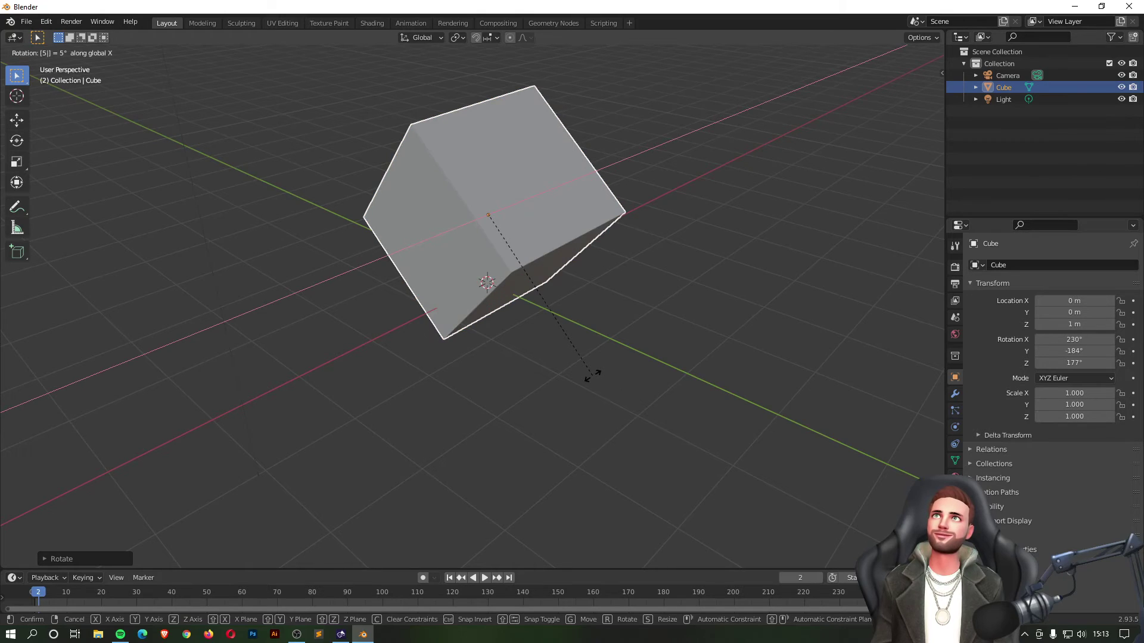
{"action": "key", "text": "Return"}
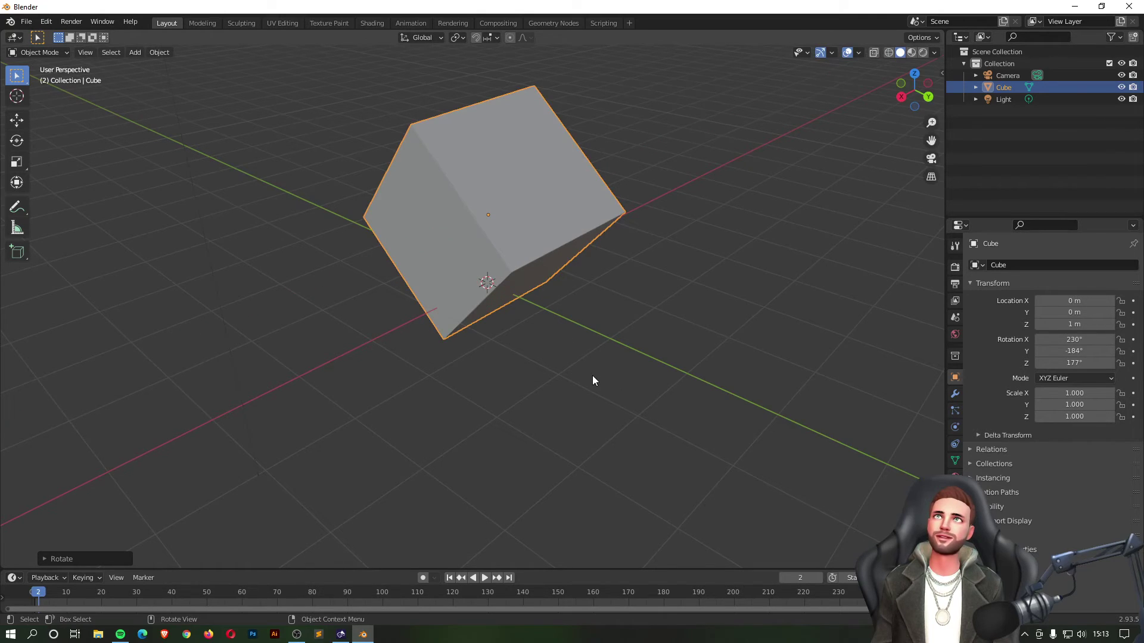
{"action": "type", "text": "rx5"}
{"action": "key", "text": "Return"}
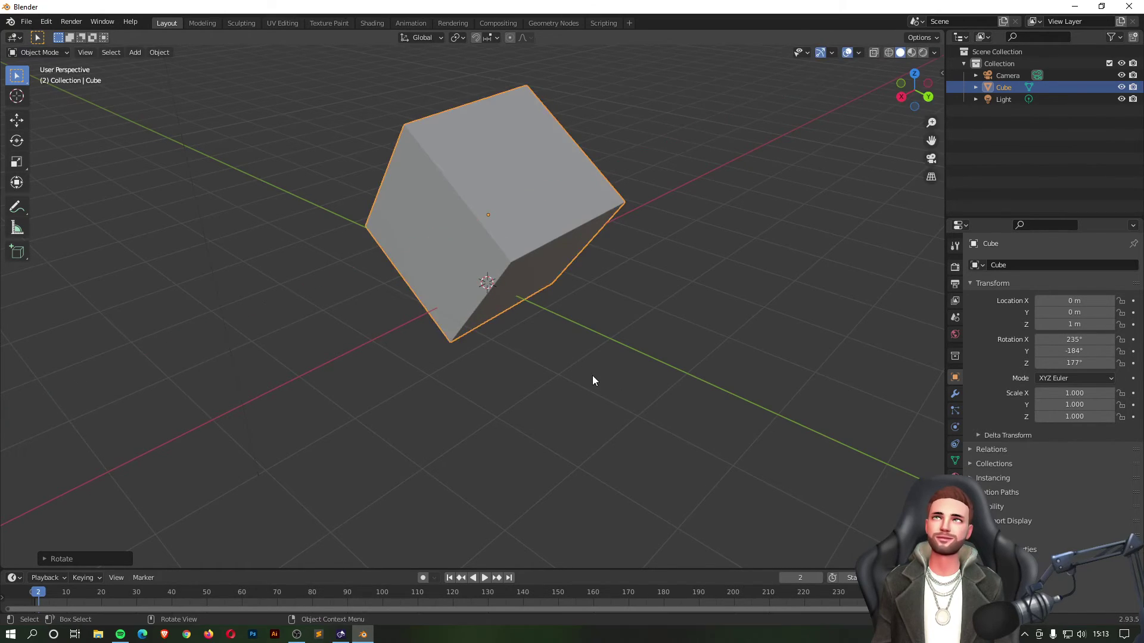
{"action": "left_click", "coordinate": [631, 386]}
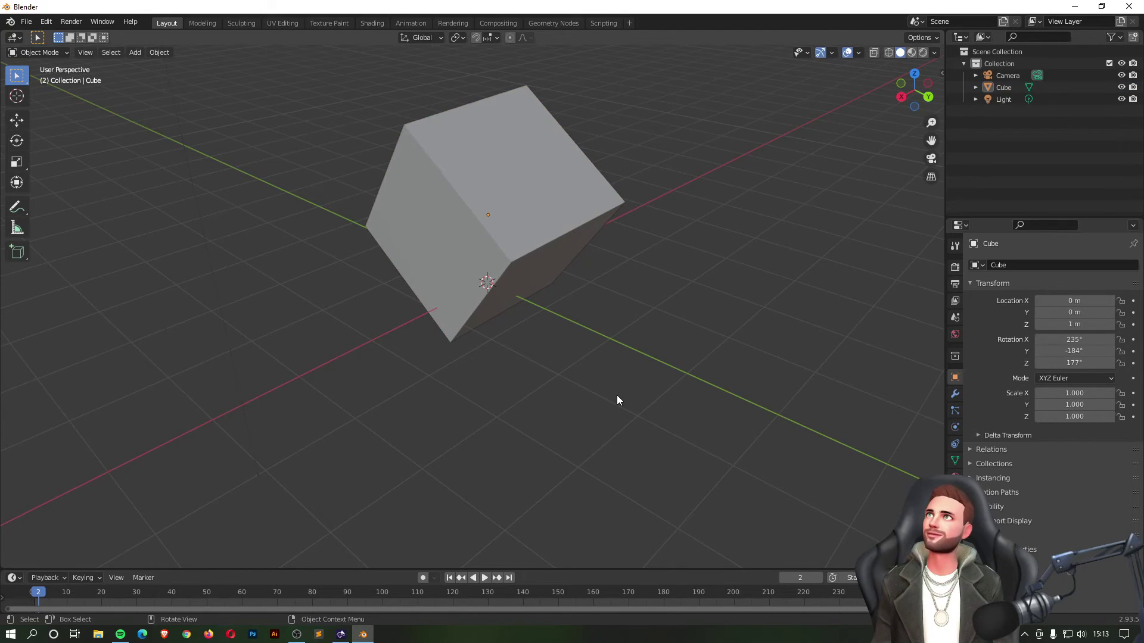
{"action": "left_click", "coordinate": [502, 227]}
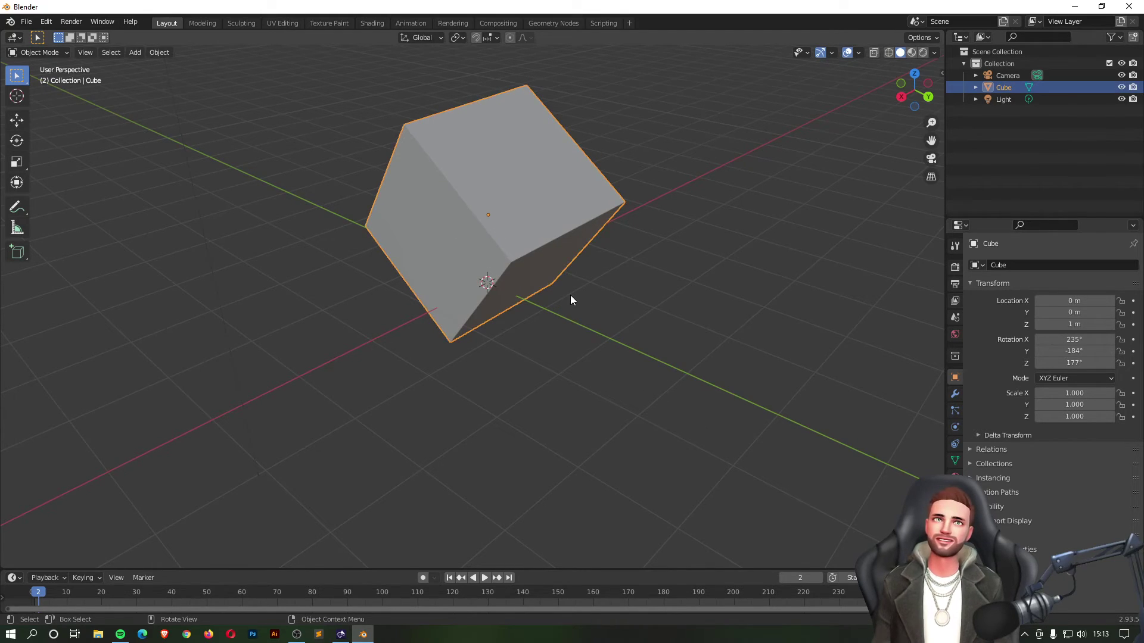
Step: Undo the cube's rotations back to 0° on all three axes
{"action": "key", "text": "ctrl+z"}
{"action": "key", "text": "ctrl+z"}
{"action": "key", "text": "ctrl+z"}
{"action": "key", "text": "ctrl+z"}
{"action": "key", "text": "ctrl+z"}
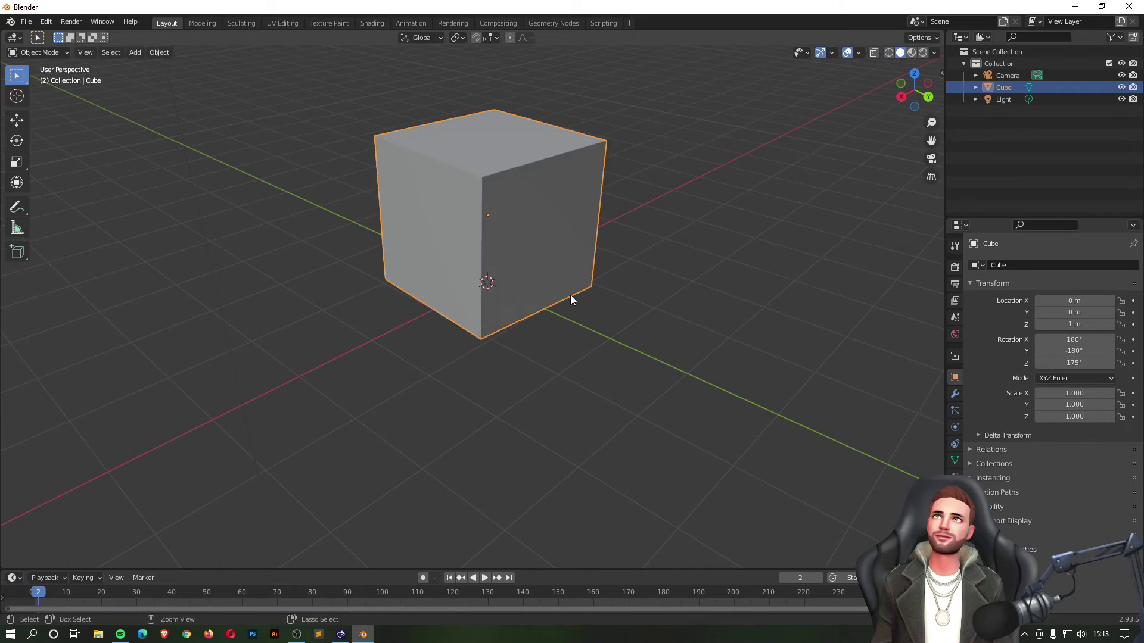
{"action": "key", "text": "ctrl+z"}
{"action": "key", "text": "ctrl+z"}
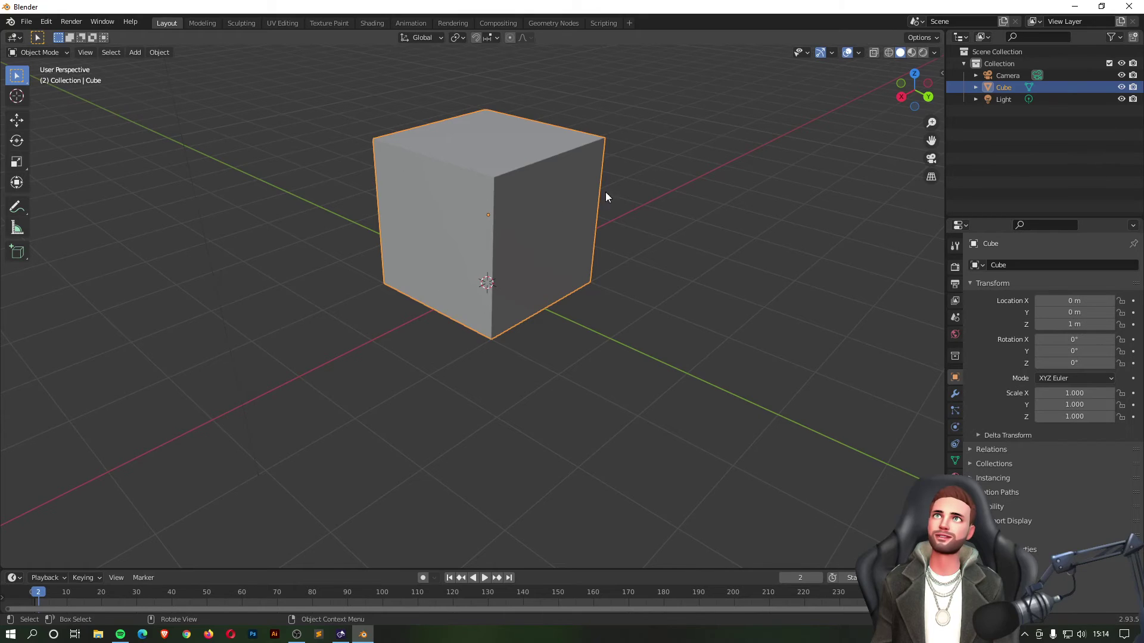
Step: Rotate the cube exactly 180° around the global Z axis and deselect it
{"action": "key", "text": "r"}
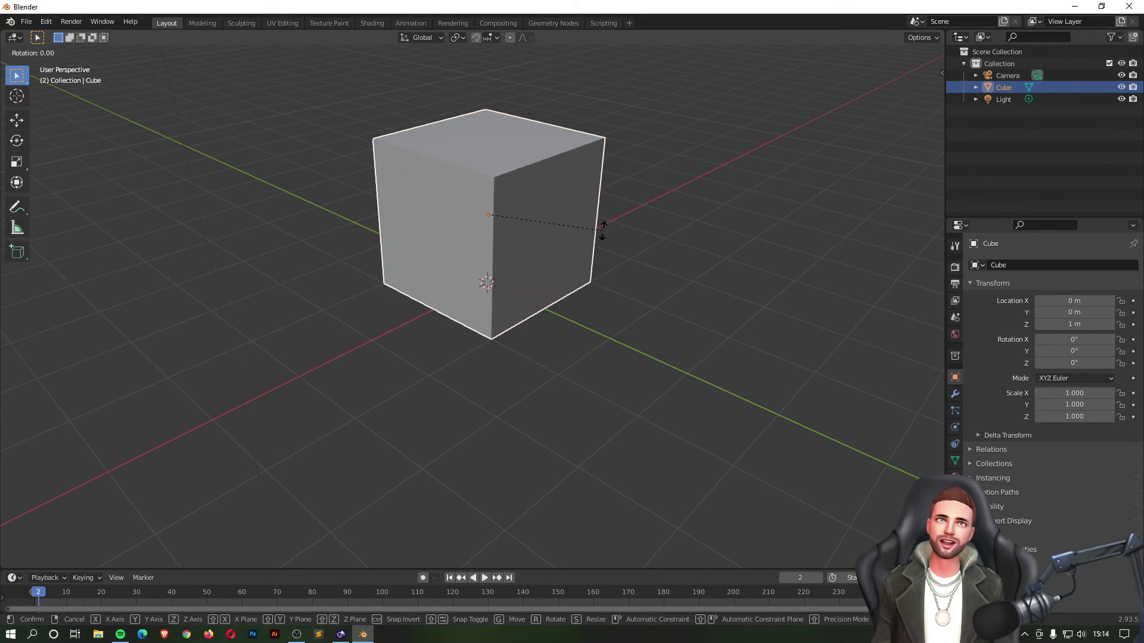
{"action": "type", "text": "z"}
{"action": "type", "text": "180"}
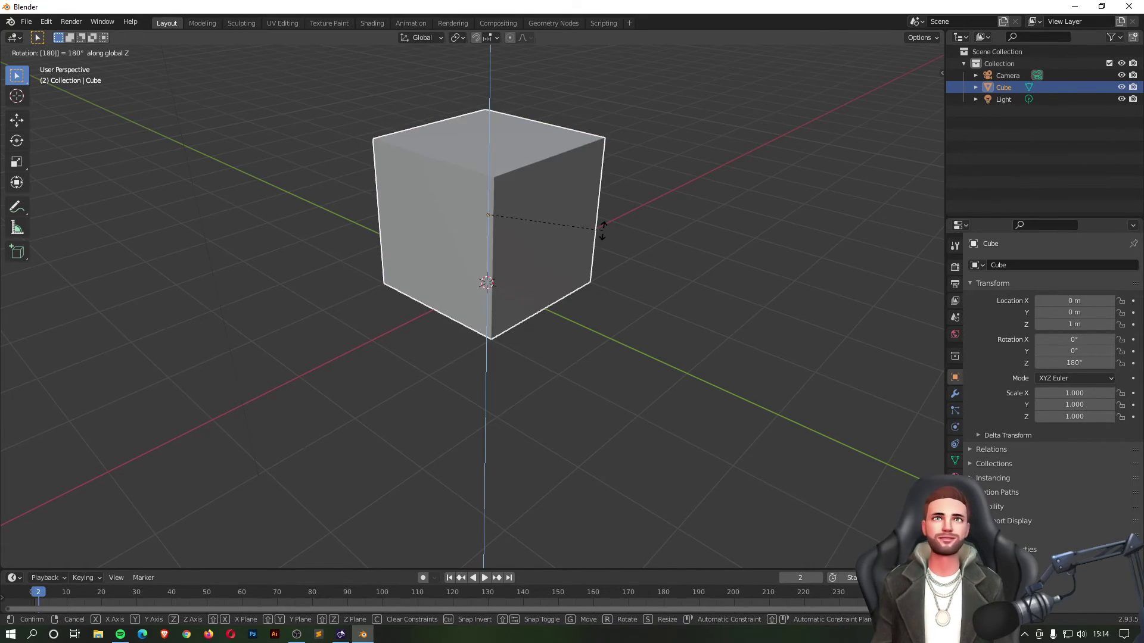
{"action": "key", "text": "Return"}
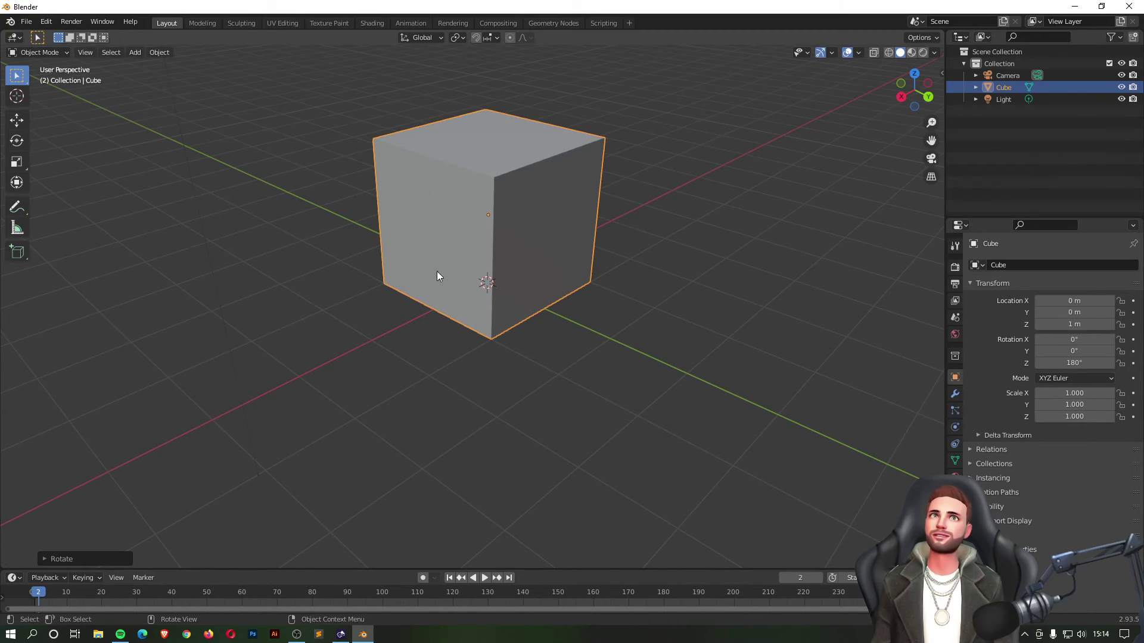
{"action": "left_click", "coordinate": [657, 313]}
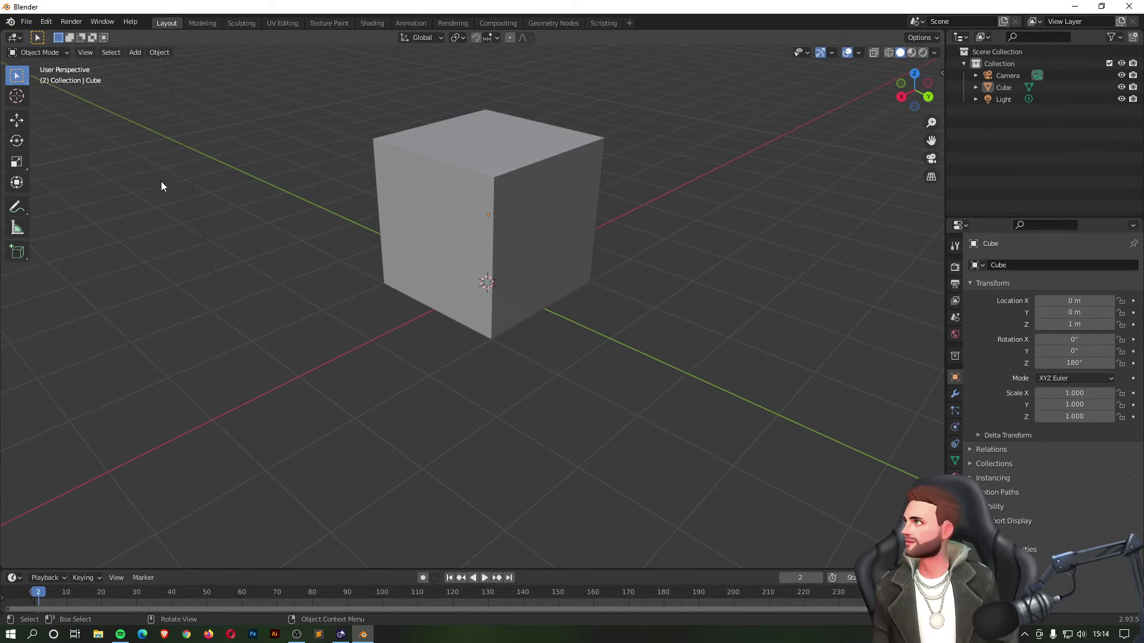
Step: Try uniform scaling on the cube and undo it, then scale along single axes to about X 1.272, Y 1.116 and Z 0.818
{"action": "key", "text": "shift+space"}
{"action": "key", "text": "s"}
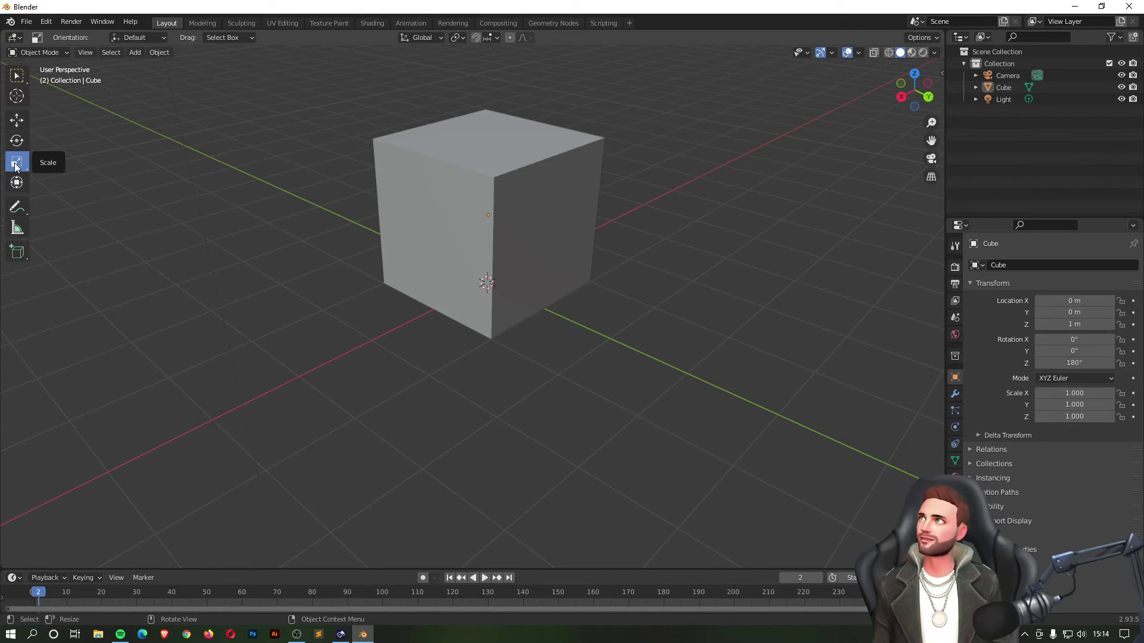
{"action": "left_click", "coordinate": [520, 197]}
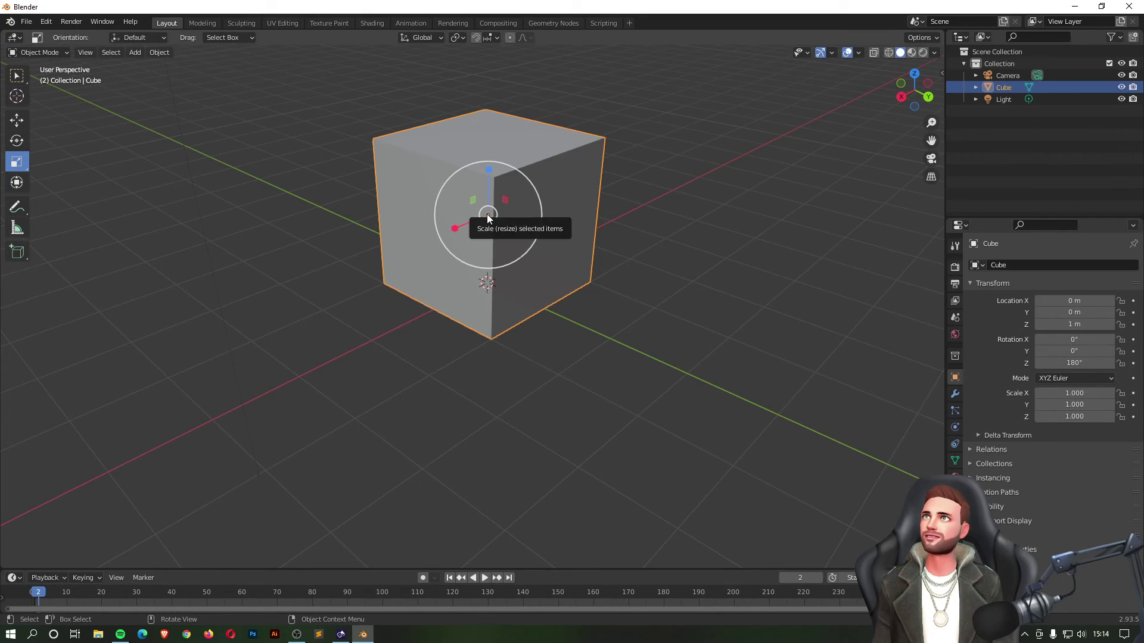
{"action": "left_click_drag", "start_coordinate": [487, 215], "coordinate": [444, 236]}
{"action": "key", "text": "ctrl+z"}
{"action": "mouse_move", "coordinate": [526, 230]}
{"action": "left_mouse_down"}
{"action": "mouse_move", "coordinate": [609, 267]}
{"action": "mouse_move", "coordinate": [554, 255]}
{"action": "mouse_move", "coordinate": [531, 232]}
{"action": "left_mouse_up"}
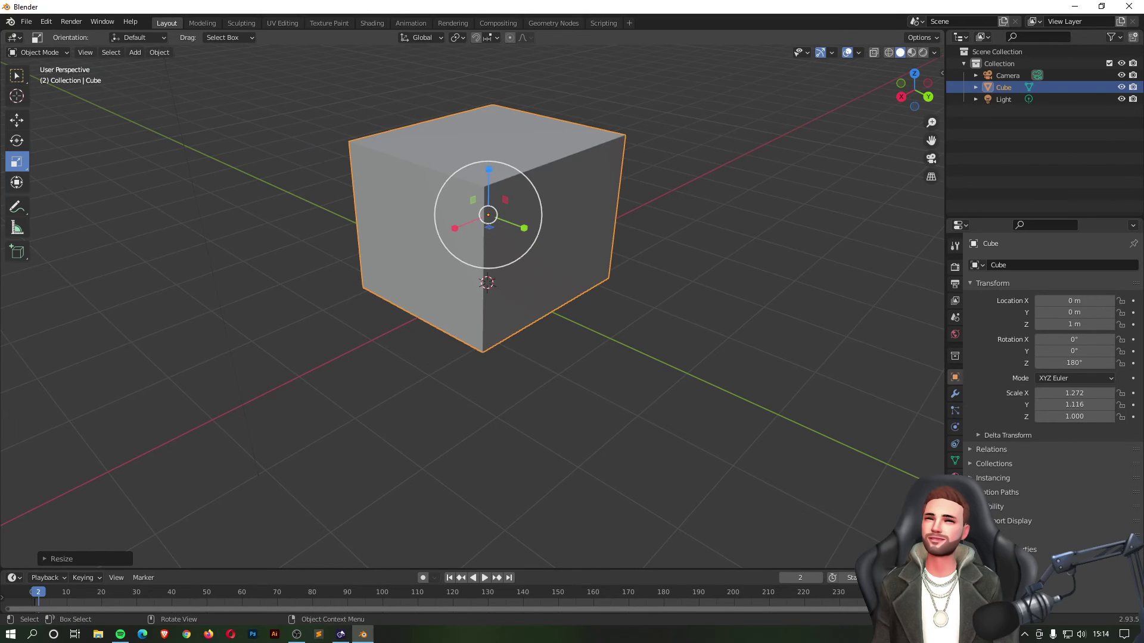
{"action": "mouse_move", "coordinate": [485, 171]}
{"action": "left_mouse_down"}
{"action": "mouse_move", "coordinate": [487, 206]}
{"action": "mouse_move", "coordinate": [496, 184]}
{"action": "left_mouse_up"}
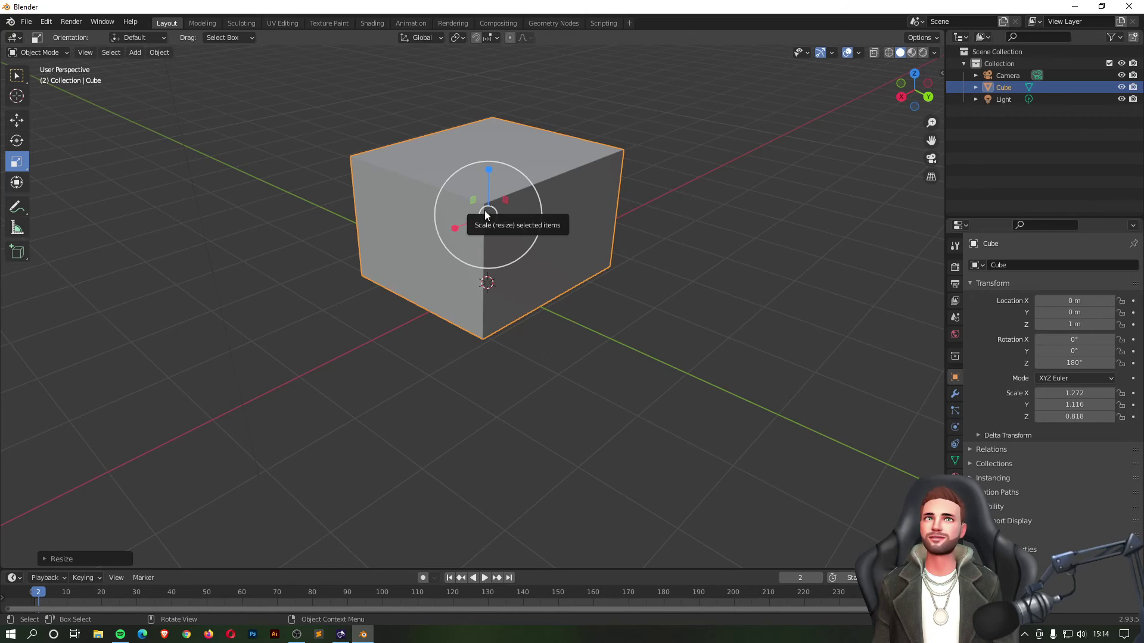
{"action": "key", "text": "g"}
{"action": "key", "text": "Escape"}
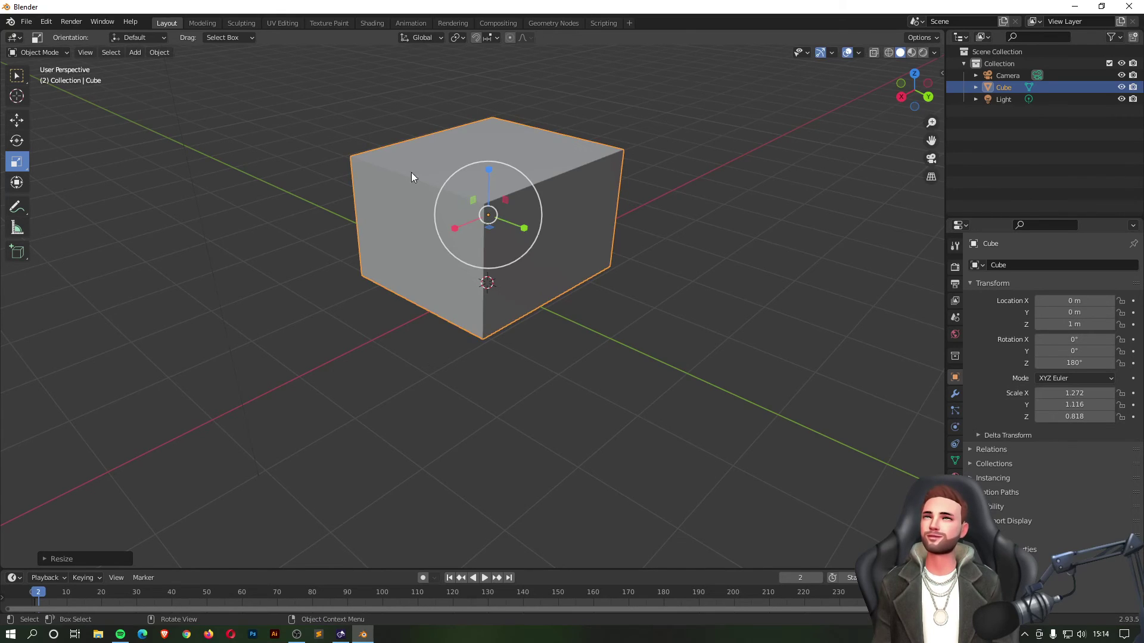
{"action": "left_click", "coordinate": [16, 120]}
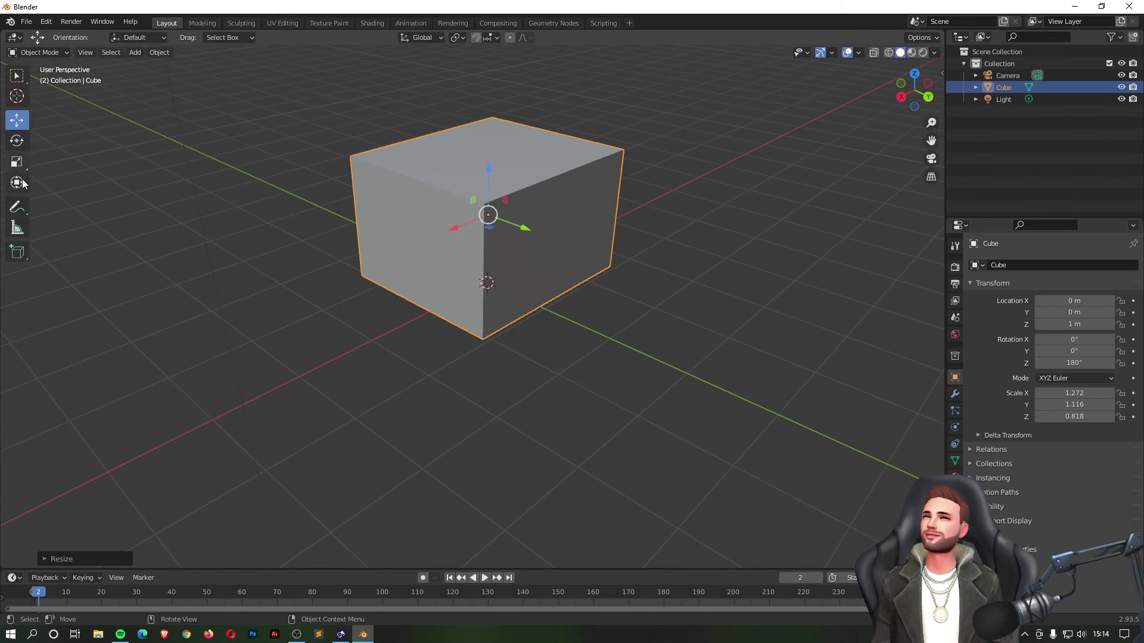
{"action": "left_click", "coordinate": [18, 162]}
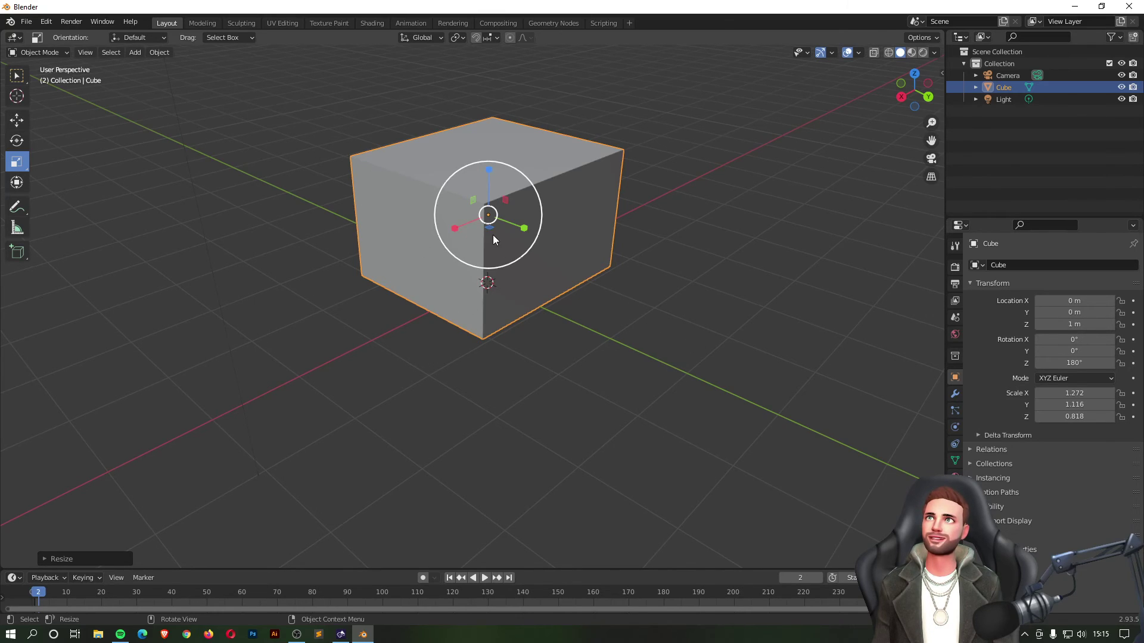
Step: Scale the cube with the Scale gizmo's plane handles to about X 4.056, Y 3.069 and Z 0.705
{"action": "mouse_move", "coordinate": [489, 227]}
{"action": "left_mouse_down"}
{"action": "mouse_move", "coordinate": [523, 265]}
{"action": "mouse_move", "coordinate": [489, 213]}
{"action": "mouse_move", "coordinate": [501, 227]}
{"action": "left_mouse_up"}
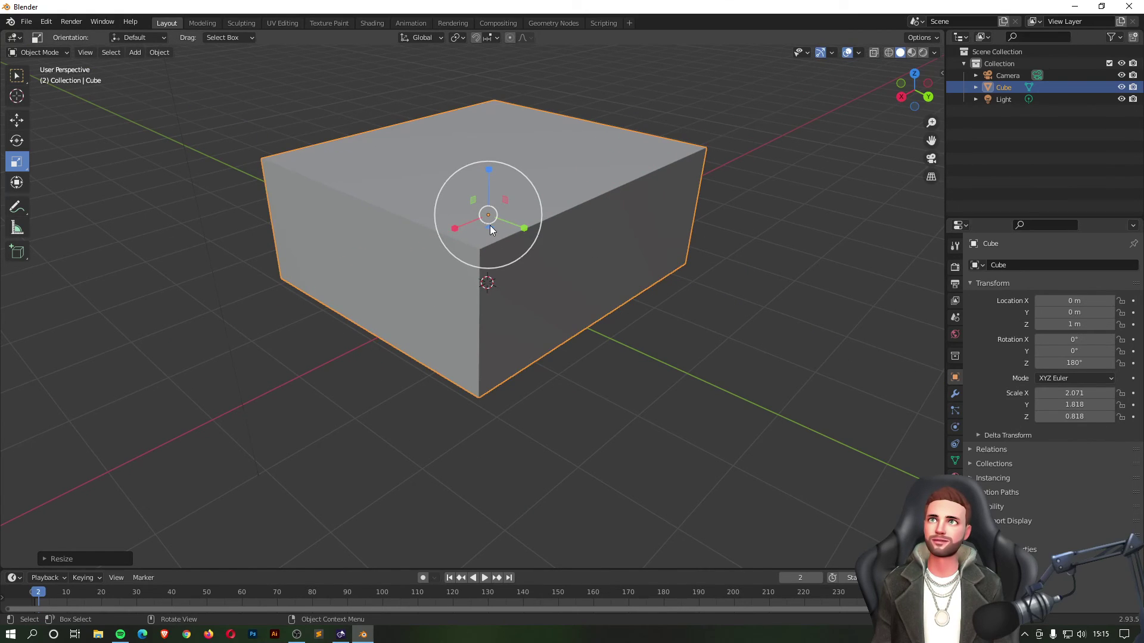
{"action": "mouse_move", "coordinate": [489, 231]}
{"action": "left_mouse_down"}
{"action": "mouse_move", "coordinate": [474, 220]}
{"action": "mouse_move", "coordinate": [493, 224]}
{"action": "mouse_move", "coordinate": [491, 238]}
{"action": "left_mouse_up"}
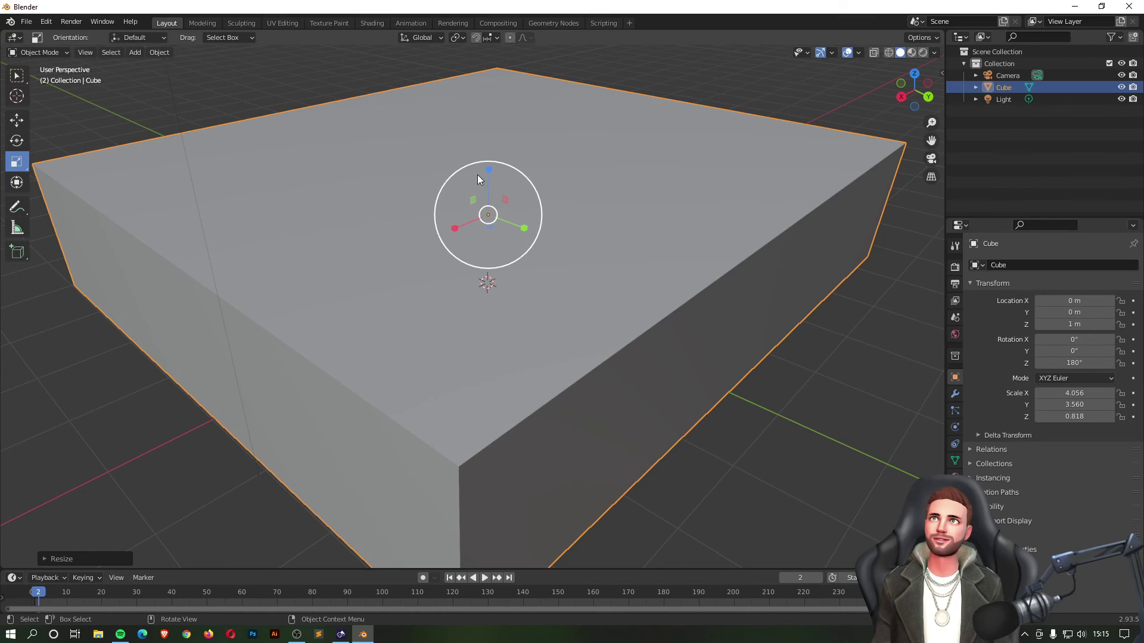
{"action": "mouse_move", "coordinate": [506, 203]}
{"action": "left_mouse_down"}
{"action": "mouse_move", "coordinate": [507, 179]}
{"action": "mouse_move", "coordinate": [510, 214]}
{"action": "mouse_move", "coordinate": [528, 187]}
{"action": "mouse_move", "coordinate": [487, 199]}
{"action": "mouse_move", "coordinate": [505, 203]}
{"action": "left_mouse_up"}
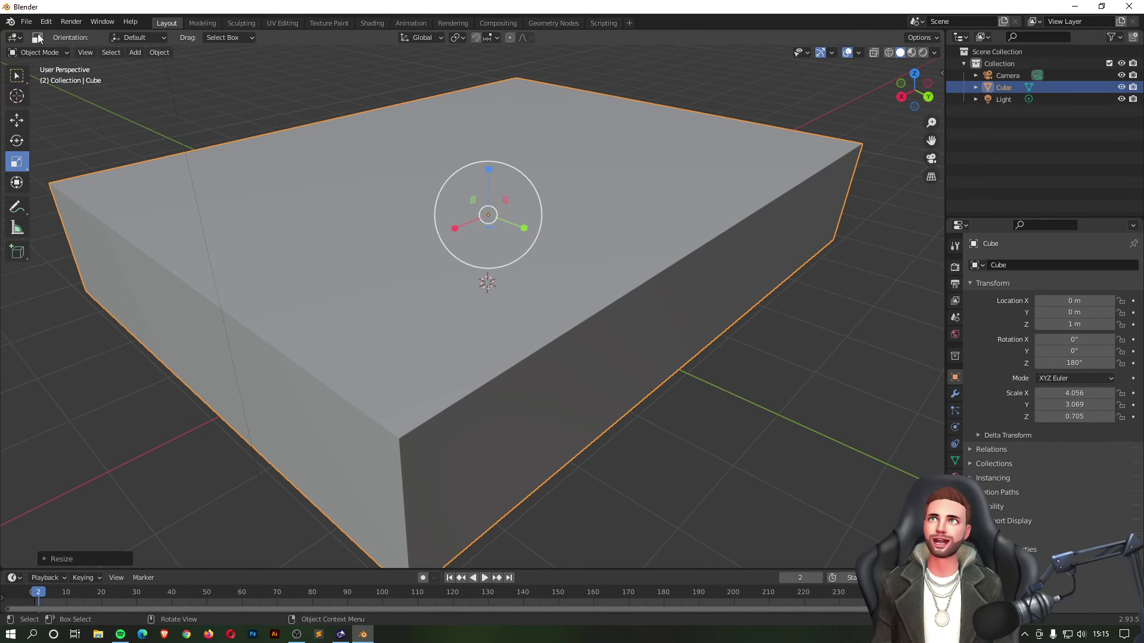
Step: Move the cube with the Move gizmo to a location of about X -0.218 m, Y -0.202 m and Z 1.084 m
{"action": "left_click", "coordinate": [17, 120]}
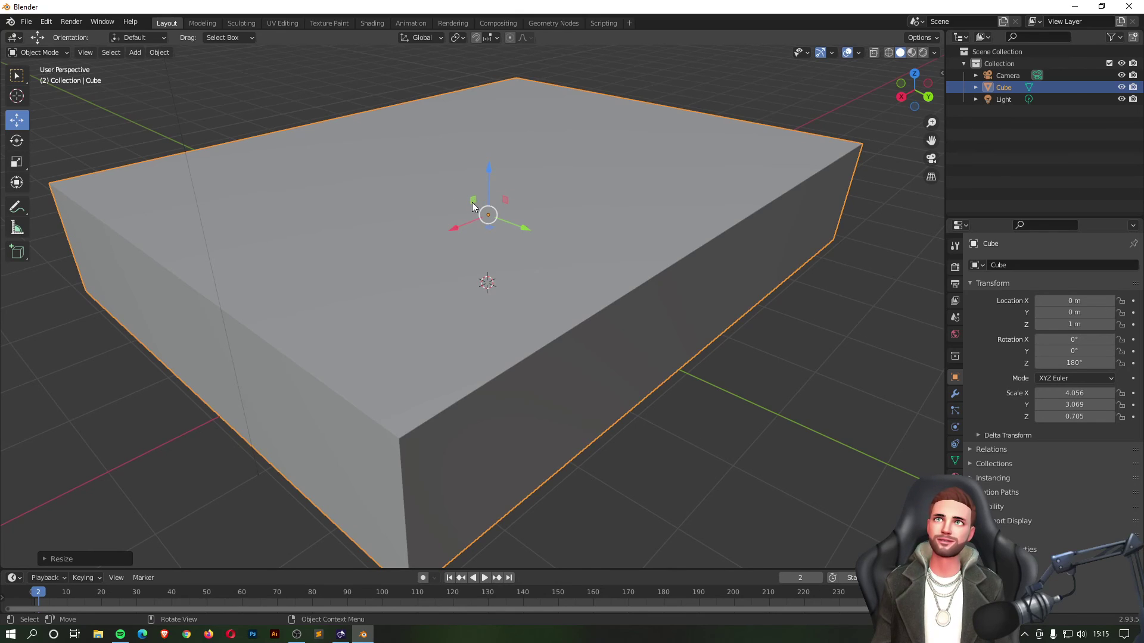
{"action": "left_click_drag", "start_coordinate": [473, 207], "coordinate": [517, 159]}
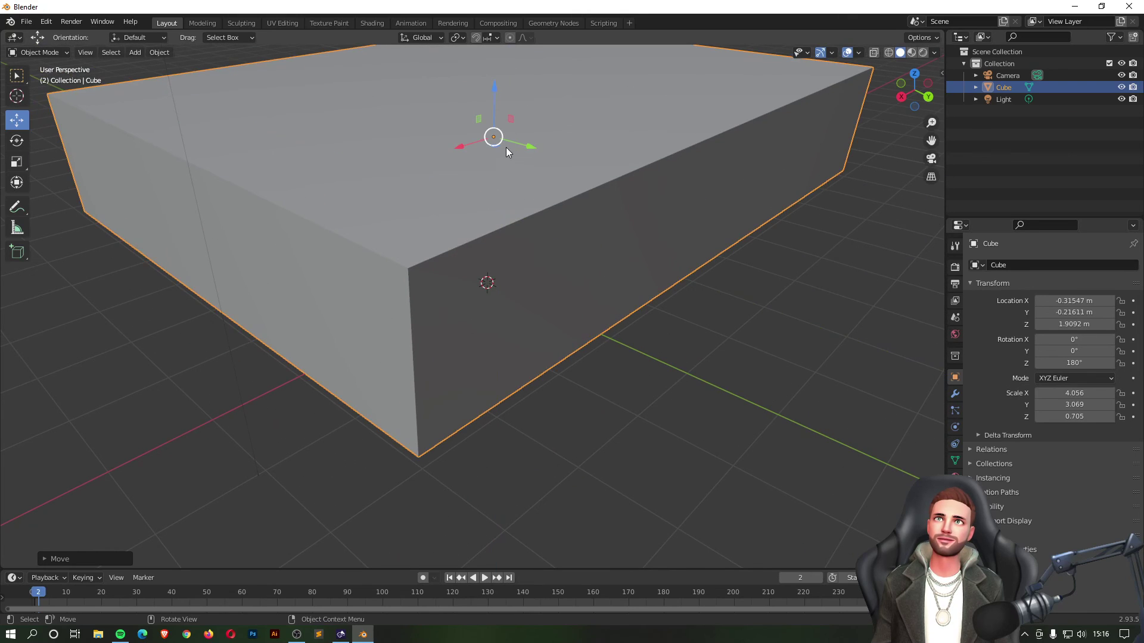
{"action": "left_click", "coordinate": [724, 335]}
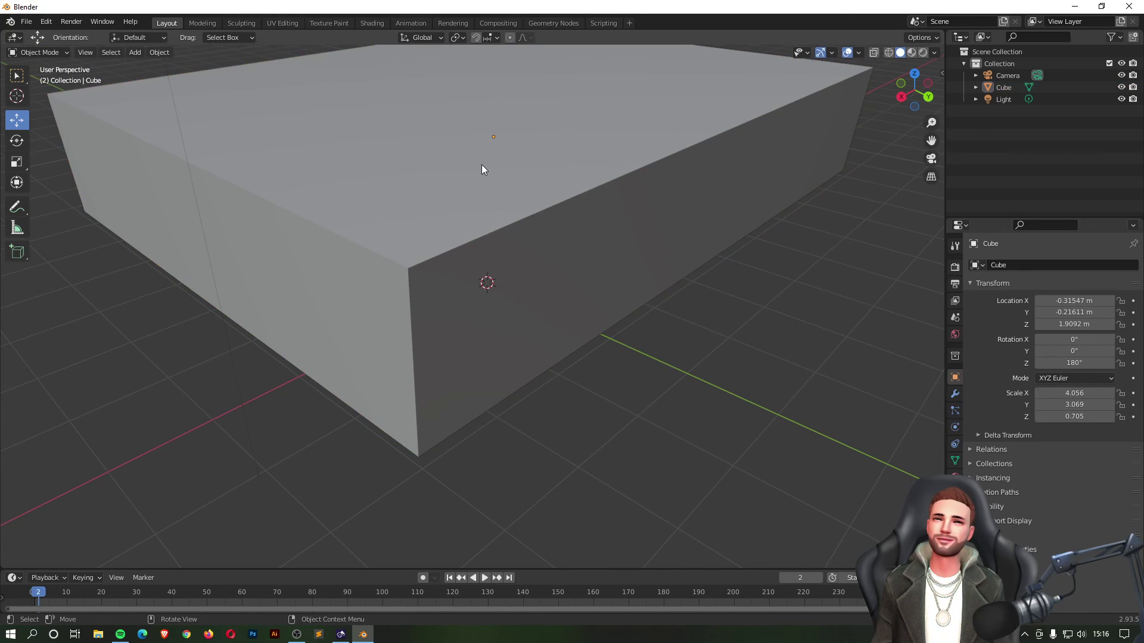
{"action": "left_click", "coordinate": [481, 165]}
{"action": "left_click", "coordinate": [497, 155]}
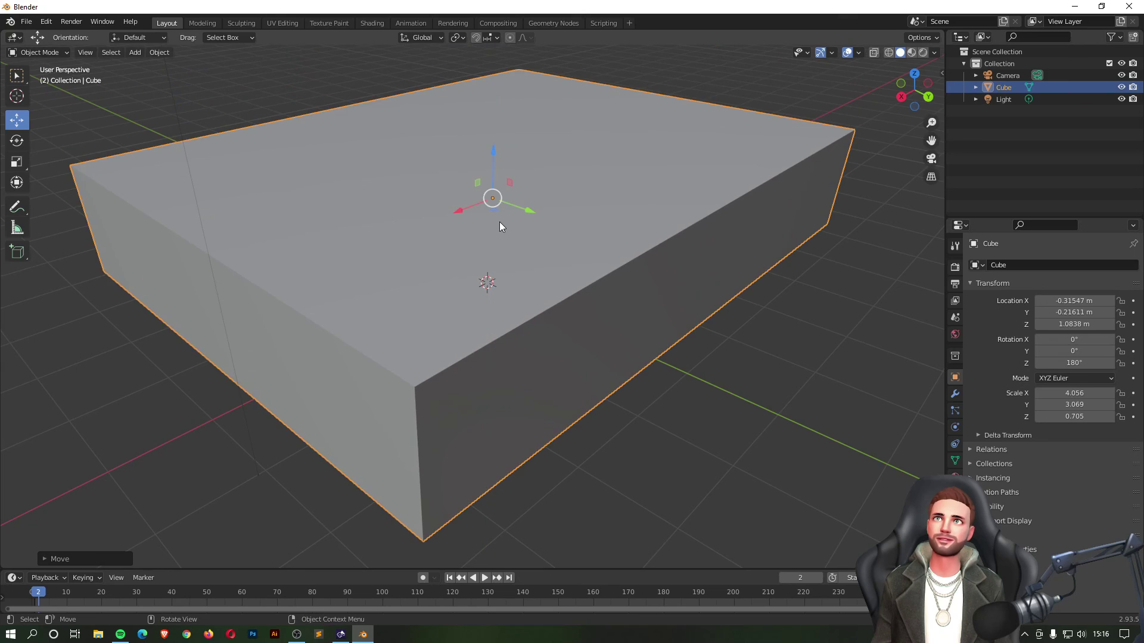
{"action": "scroll", "coordinate": [501, 220], "scroll_direction": "up", "scroll_amount": 5}
{"action": "left_click_drag", "start_coordinate": [495, 221], "coordinate": [507, 260]}
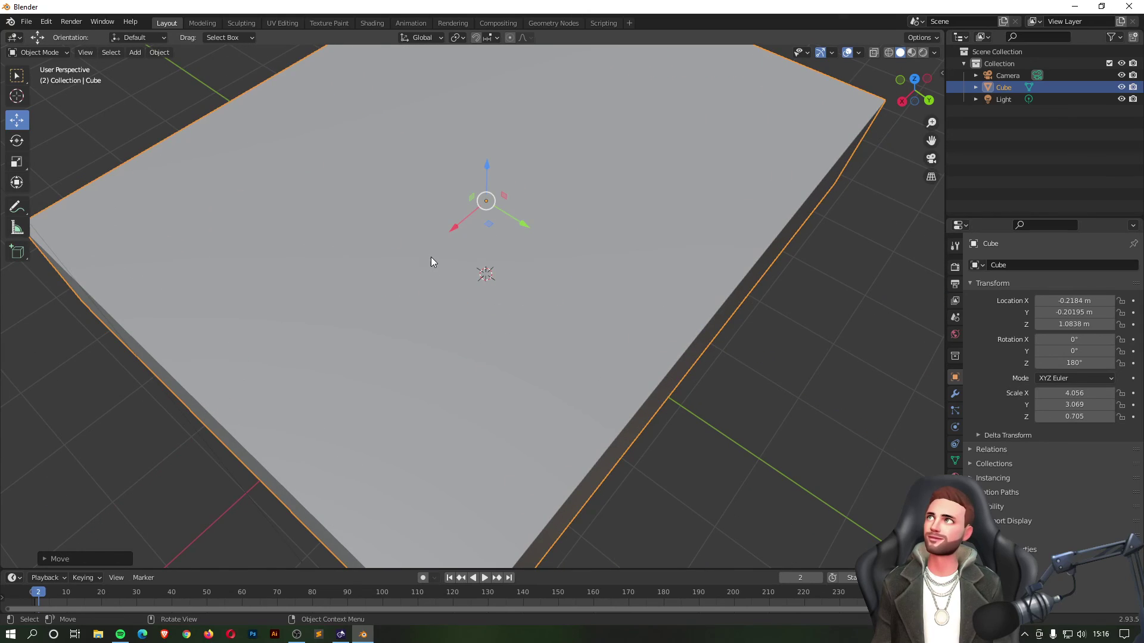
Step: Deselect and reselect the scaled cube to toggle its Move gizmo, and leave the cube deselected
{"action": "scroll", "coordinate": [430, 256], "scroll_direction": "down", "scroll_amount": 5}
{"action": "scroll", "coordinate": [430, 252], "scroll_direction": "up", "scroll_amount": 2}
{"action": "middle_click_drag", "start_coordinate": [426, 260], "coordinate": [485, 225]}
{"action": "key", "text": "alt+a"}
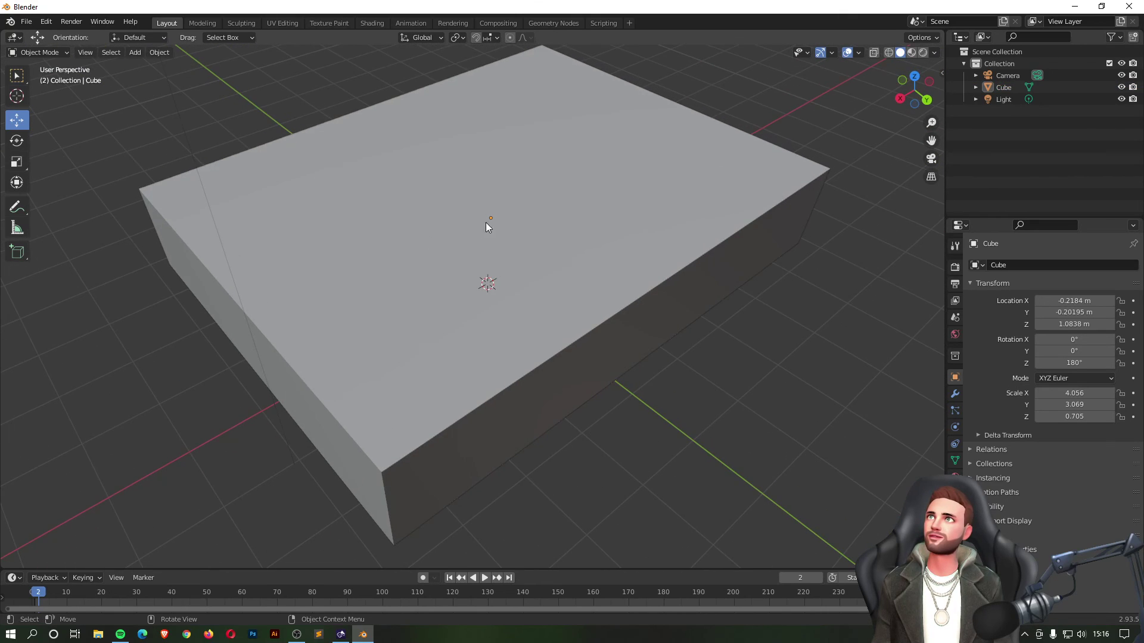
{"action": "left_click", "coordinate": [486, 225]}
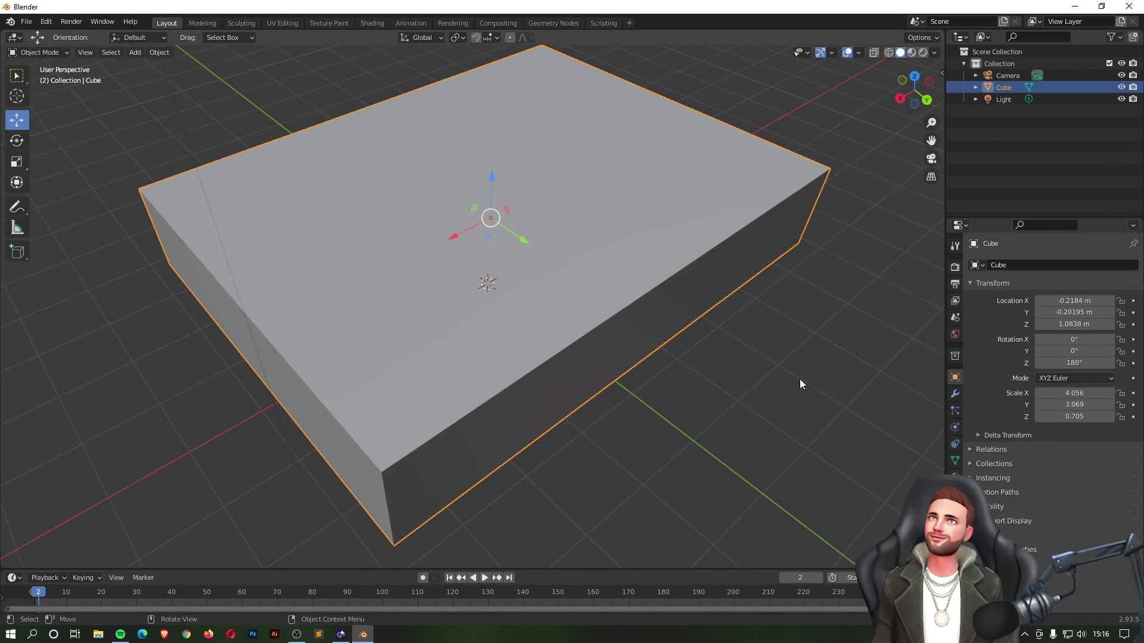
{"action": "left_click", "coordinate": [526, 496]}
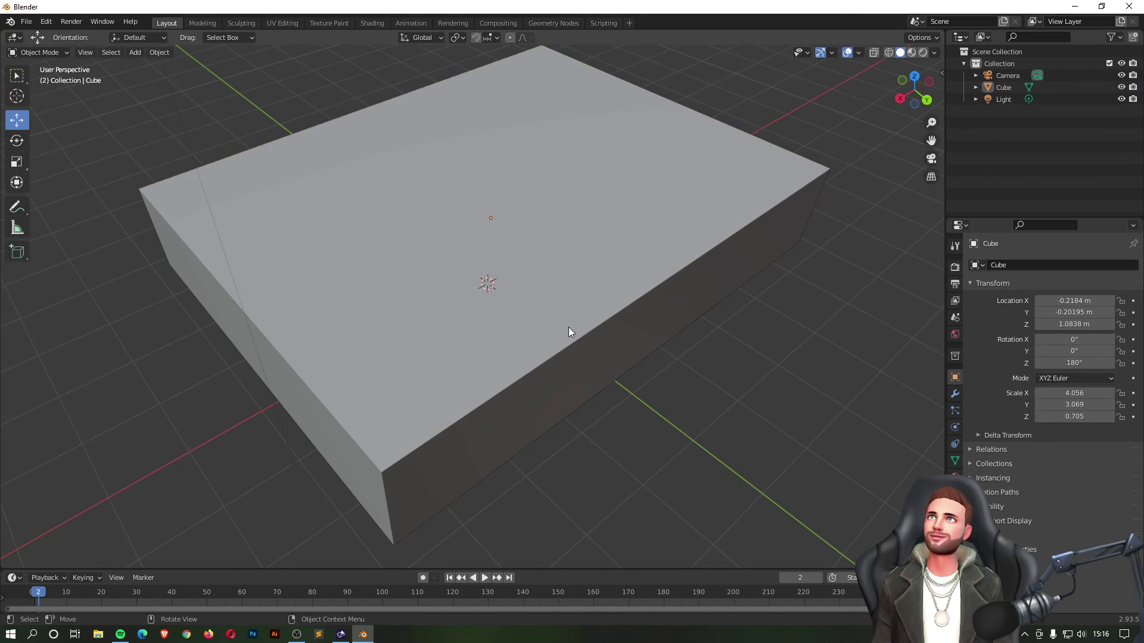